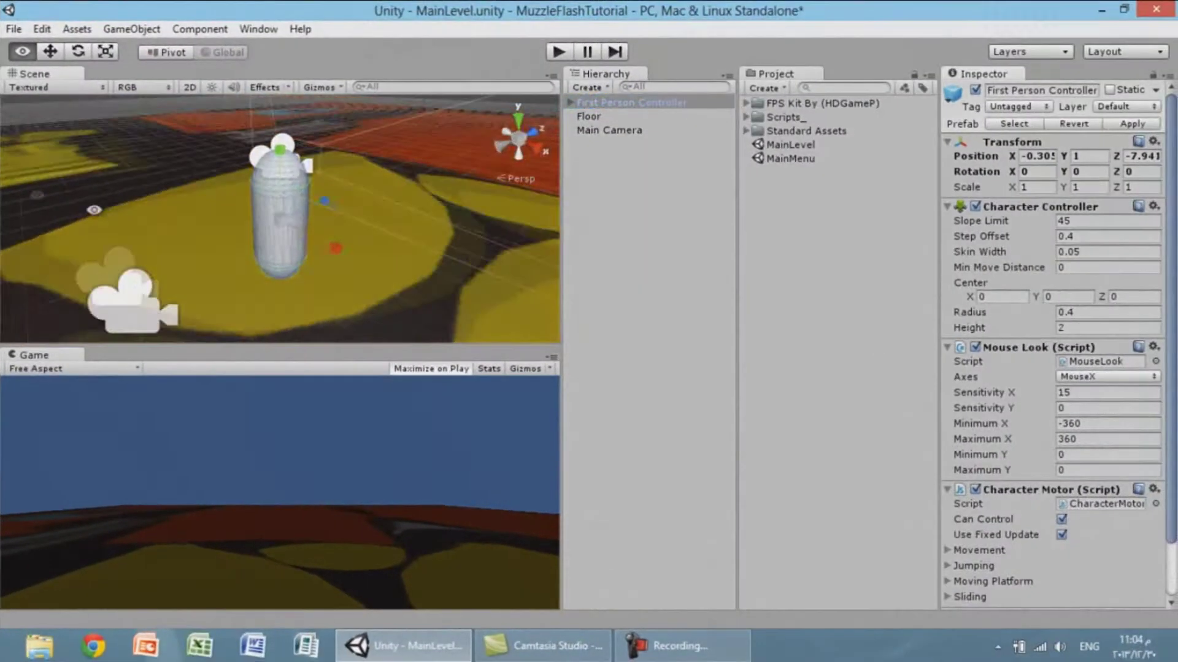
Deselect the First Person Controller and expand FPS Kit By (HDGameP) > My Kit in the Project panel.
{"action": "left_click", "coordinate": [870, 224]}
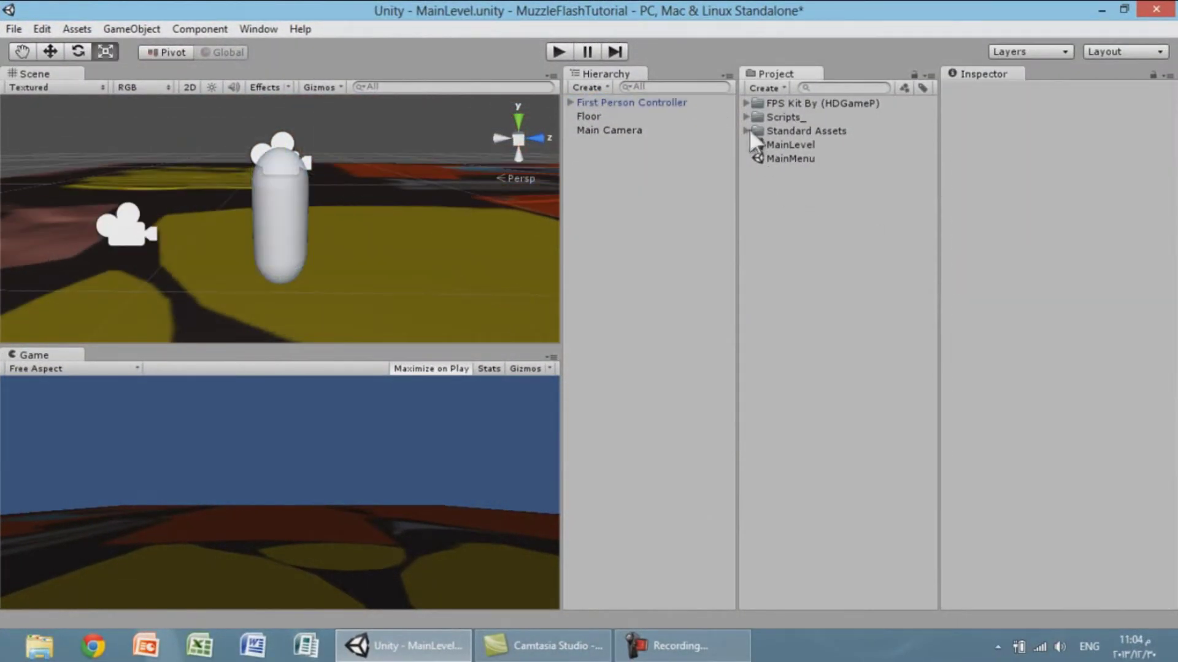
{"action": "left_click", "coordinate": [746, 103]}
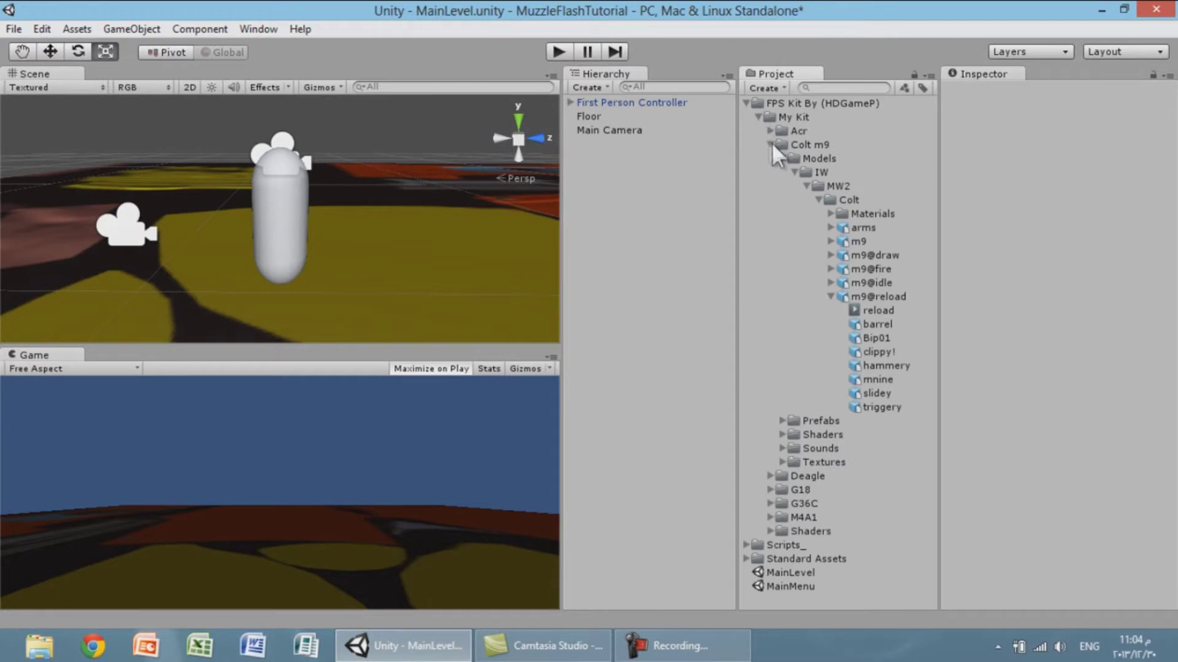
{"action": "left_click", "coordinate": [770, 144]}
{"action": "left_click", "coordinate": [752, 117]}
{"action": "left_click", "coordinate": [759, 117]}
{"action": "left_click", "coordinate": [759, 116]}
Expand Colt m9, collapse Models, open Prefabs and drag m9_fp into the Hierarchy.
{"action": "left_click", "coordinate": [771, 145]}
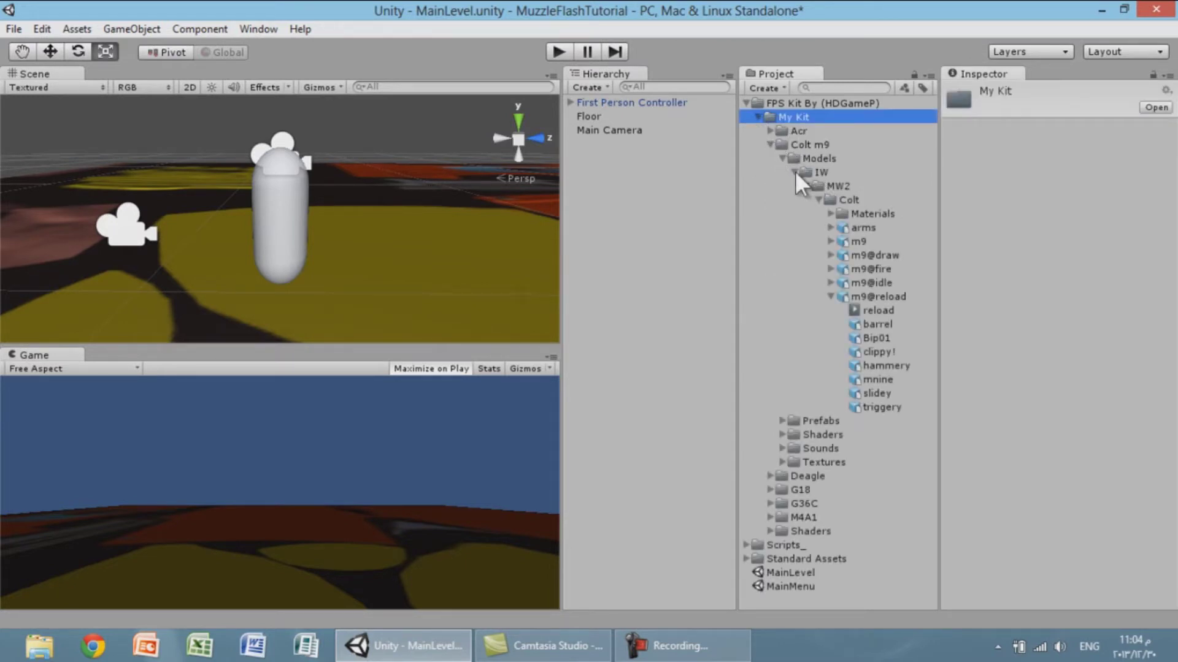
{"action": "left_click", "coordinate": [817, 200]}
{"action": "left_click", "coordinate": [794, 172]}
{"action": "left_click", "coordinate": [782, 158]}
{"action": "left_click", "coordinate": [783, 172]}
{"action": "left_click_drag", "start_coordinate": [830, 186], "coordinate": [570, 97]}
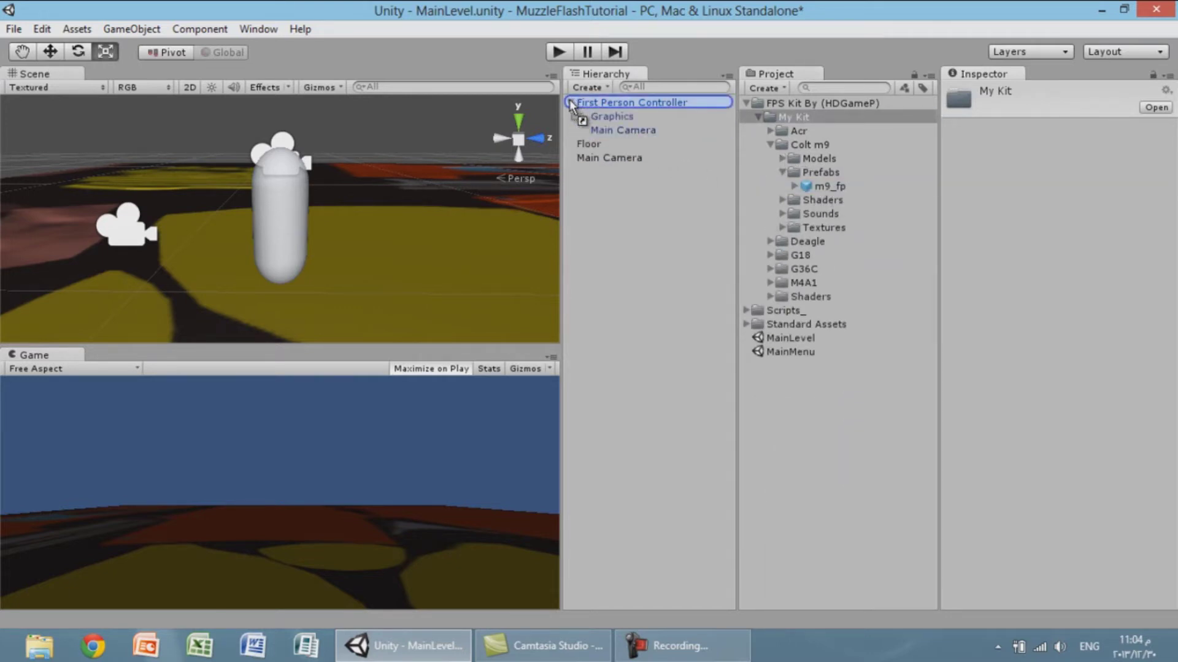
Parent m9_fp under Main Camera and set the camera's Near clipping plane to 0.01.
{"action": "left_click_drag", "start_coordinate": [569, 95], "coordinate": [628, 134]}
{"action": "left_click", "coordinate": [628, 131]}
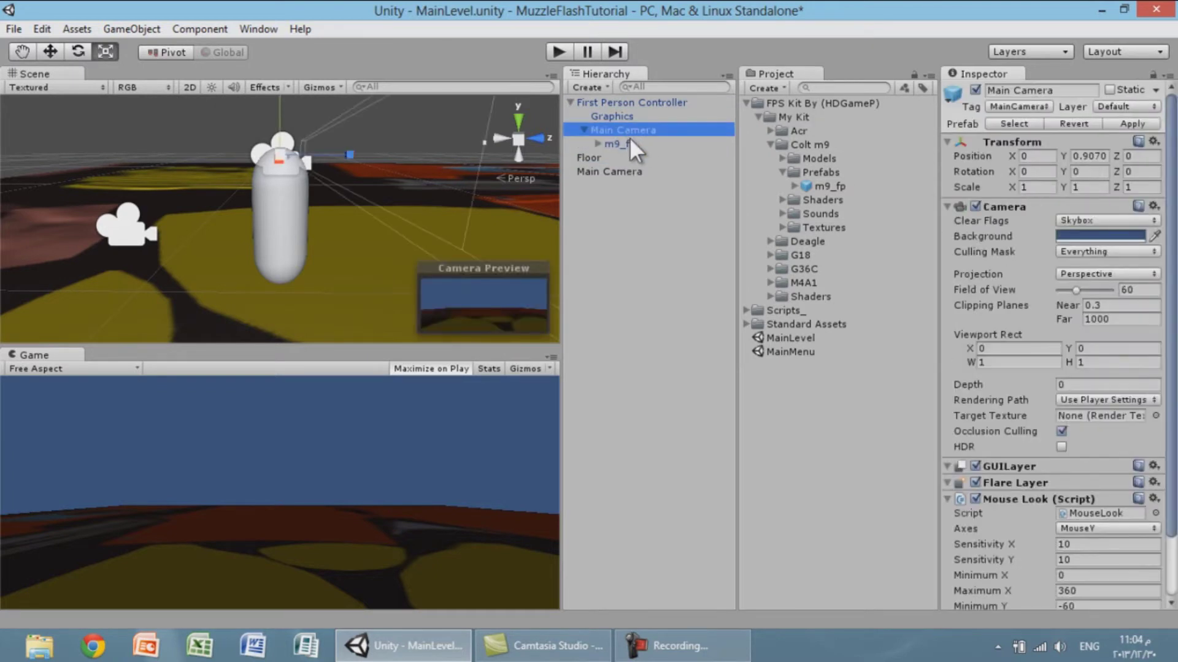
{"action": "left_click_drag", "start_coordinate": [1071, 306], "coordinate": [874, 288]}
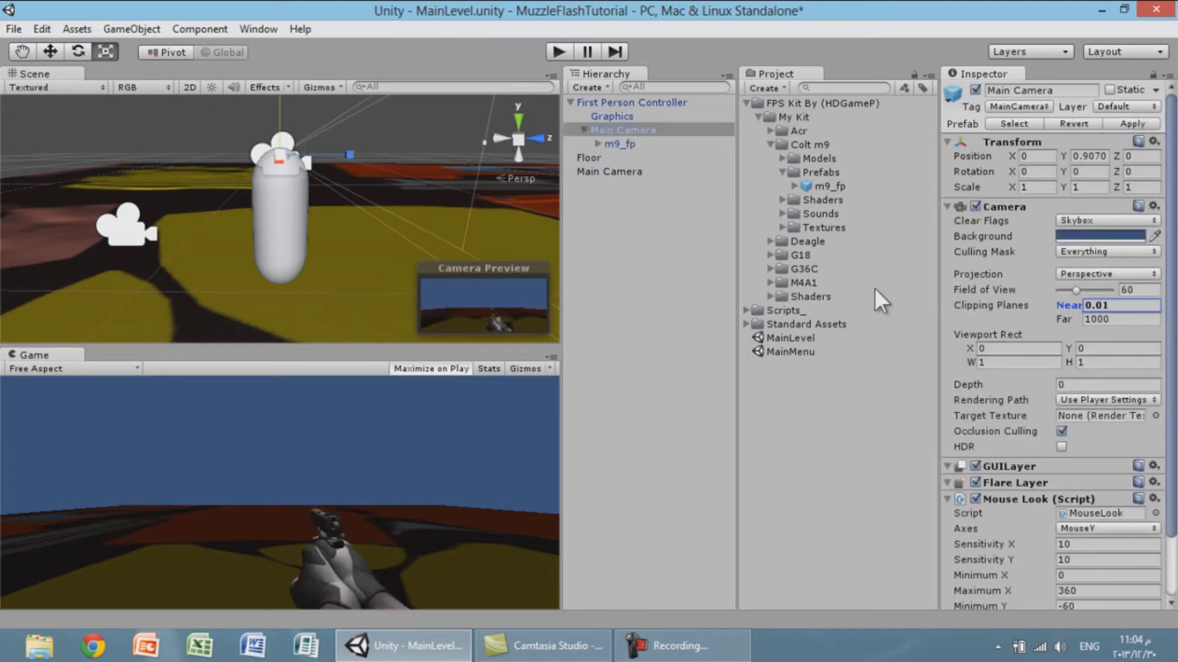
Test the first-person gun view in play mode, then select the m9_fp prefab asset.
{"action": "left_click", "coordinate": [556, 54]}
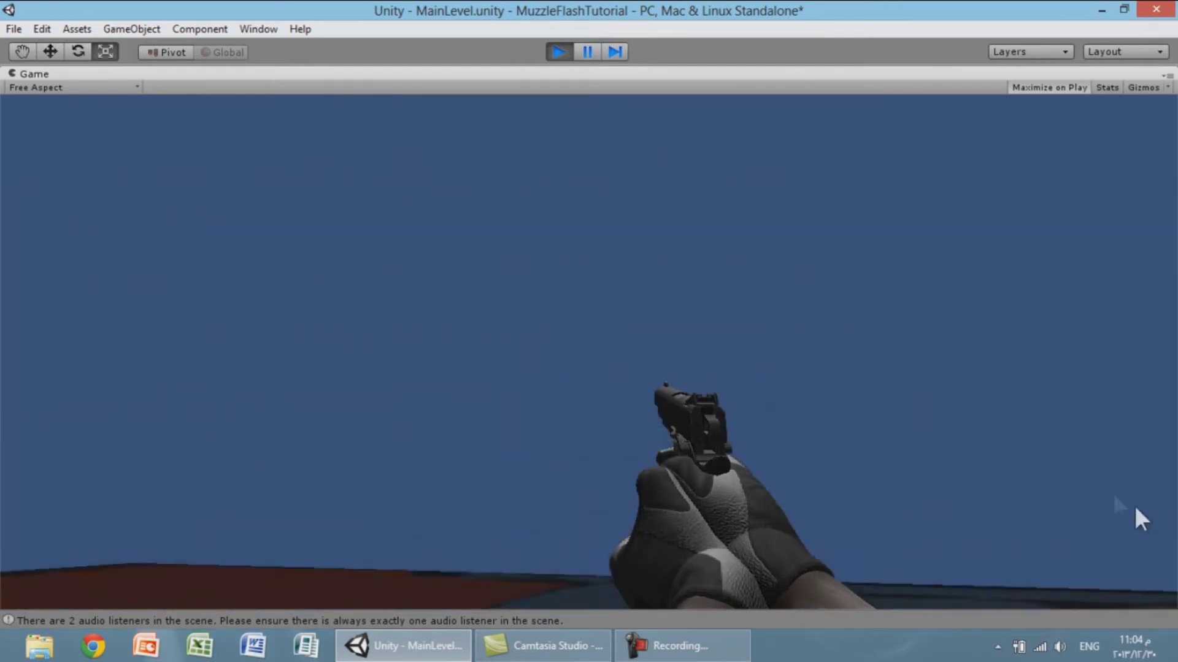
{"action": "left_click", "coordinate": [557, 52]}
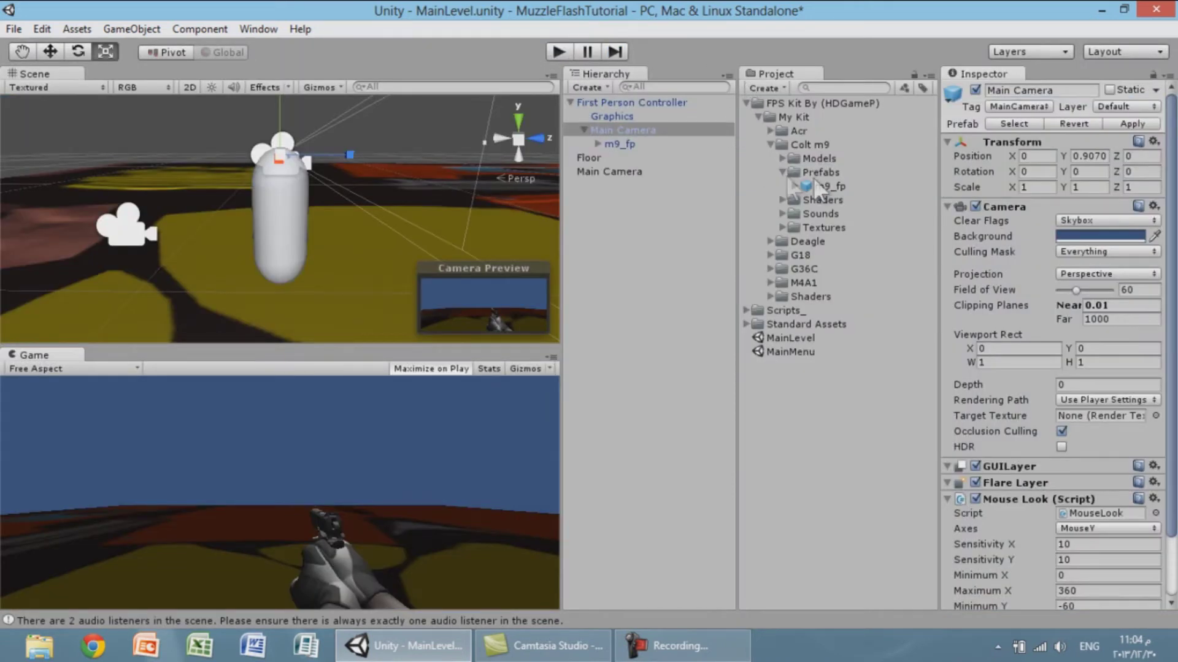
{"action": "left_click", "coordinate": [844, 184]}
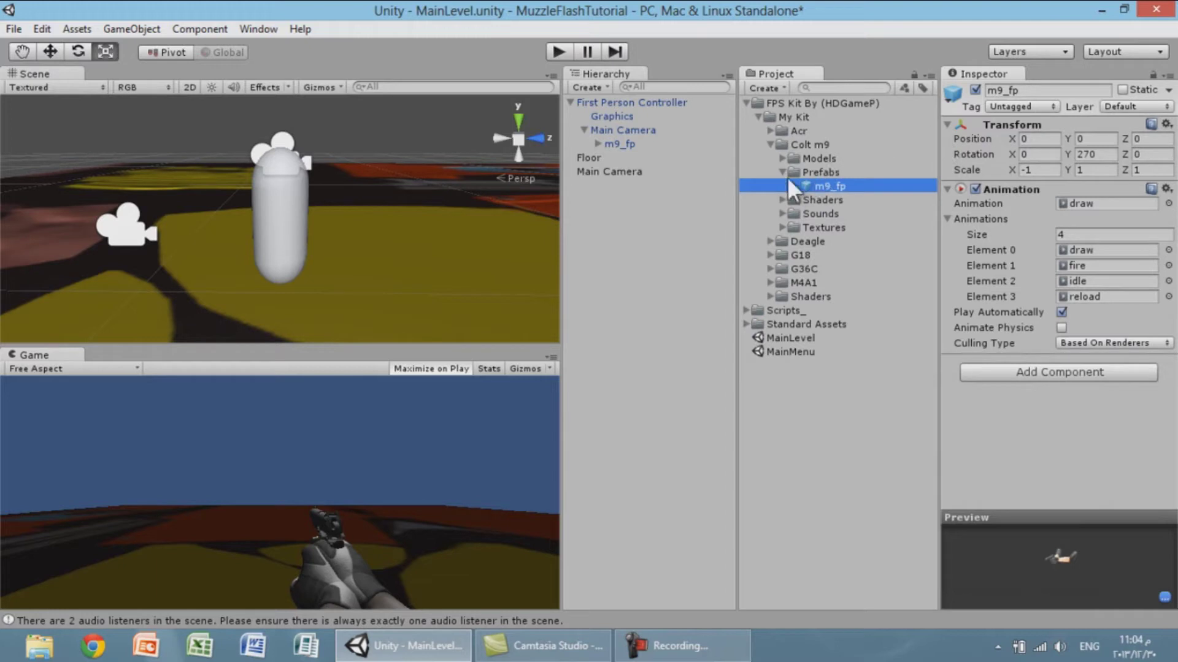
Disable the Animation component on the m9_fp prefab.
{"action": "left_click", "coordinate": [974, 189]}
{"action": "left_click", "coordinate": [1166, 189]}
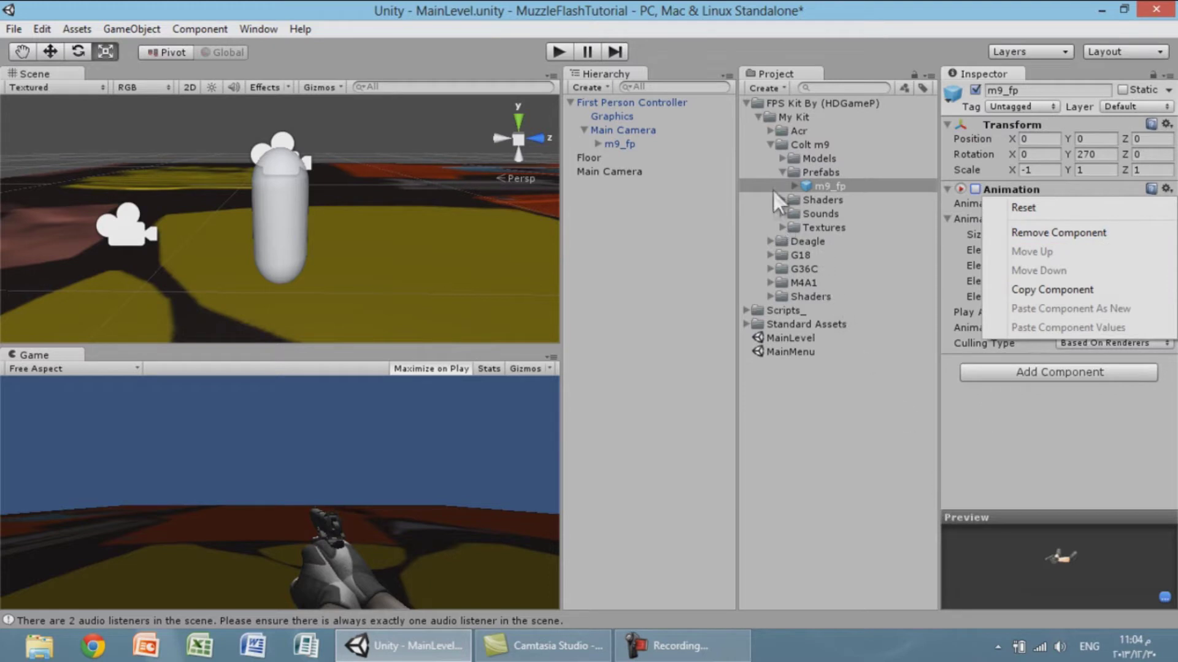
{"action": "left_click", "coordinate": [782, 172]}
Browse to the Models > IW > Colt folder holding the m9 animation files.
{"action": "left_click", "coordinate": [783, 159]}
{"action": "left_click", "coordinate": [795, 172]}
{"action": "left_click", "coordinate": [807, 186]}
{"action": "left_click", "coordinate": [817, 199]}
{"action": "left_click", "coordinate": [858, 227]}
{"action": "left_click", "coordinate": [859, 239]}
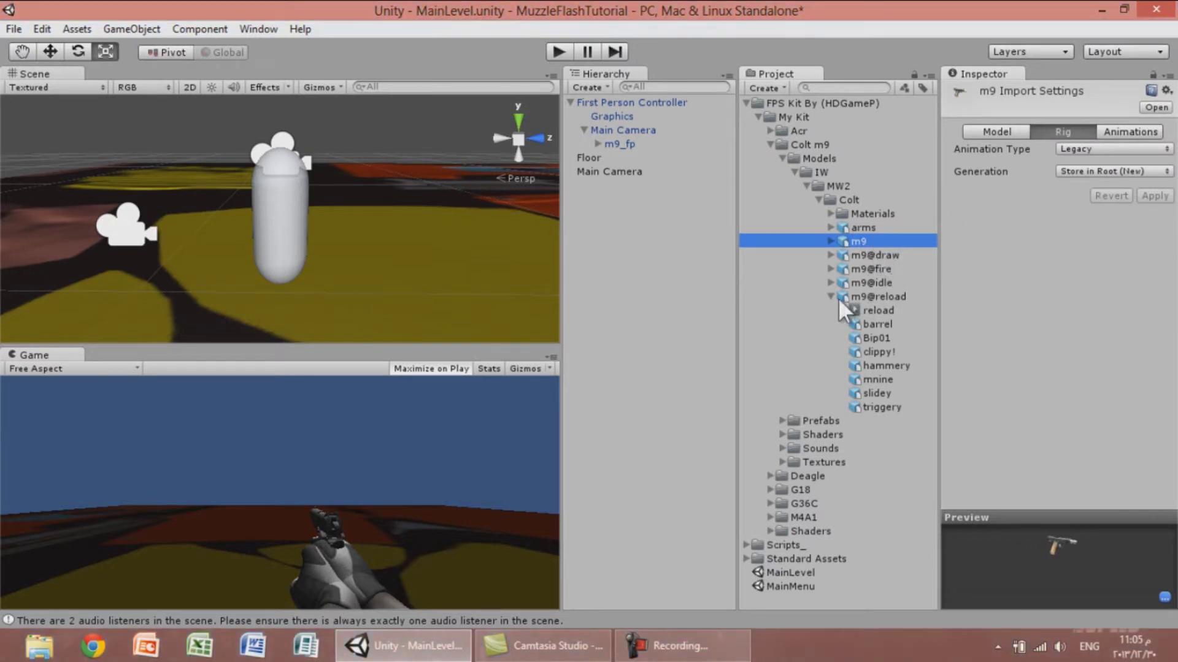
{"action": "left_click", "coordinate": [838, 297]}
{"action": "left_click", "coordinate": [831, 295]}
Set Animation Type to None and apply for m9@draw and m9@fire.
{"action": "left_click", "coordinate": [871, 255]}
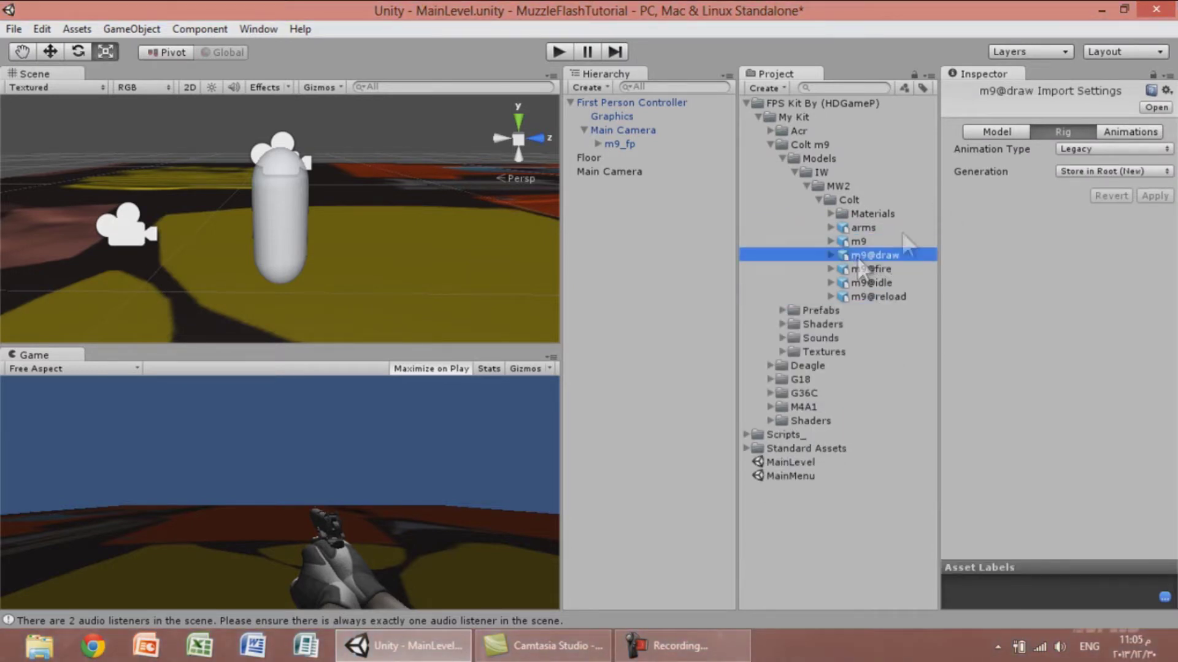
{"action": "left_click", "coordinate": [1059, 148]}
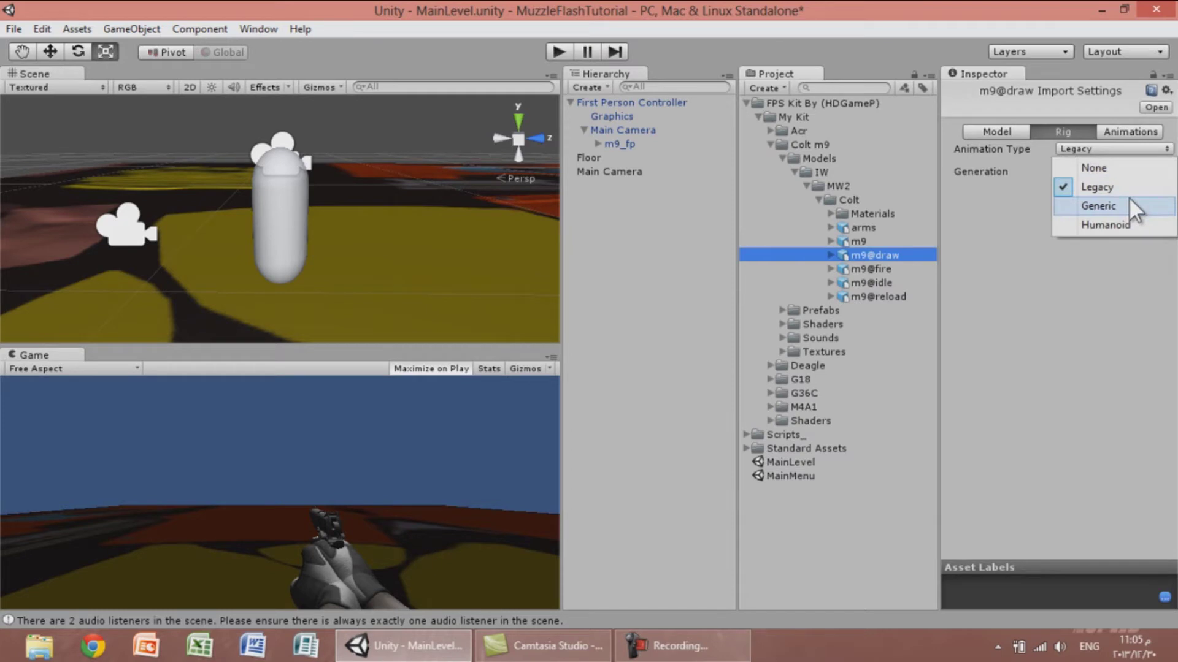
{"action": "left_click", "coordinate": [1086, 165]}
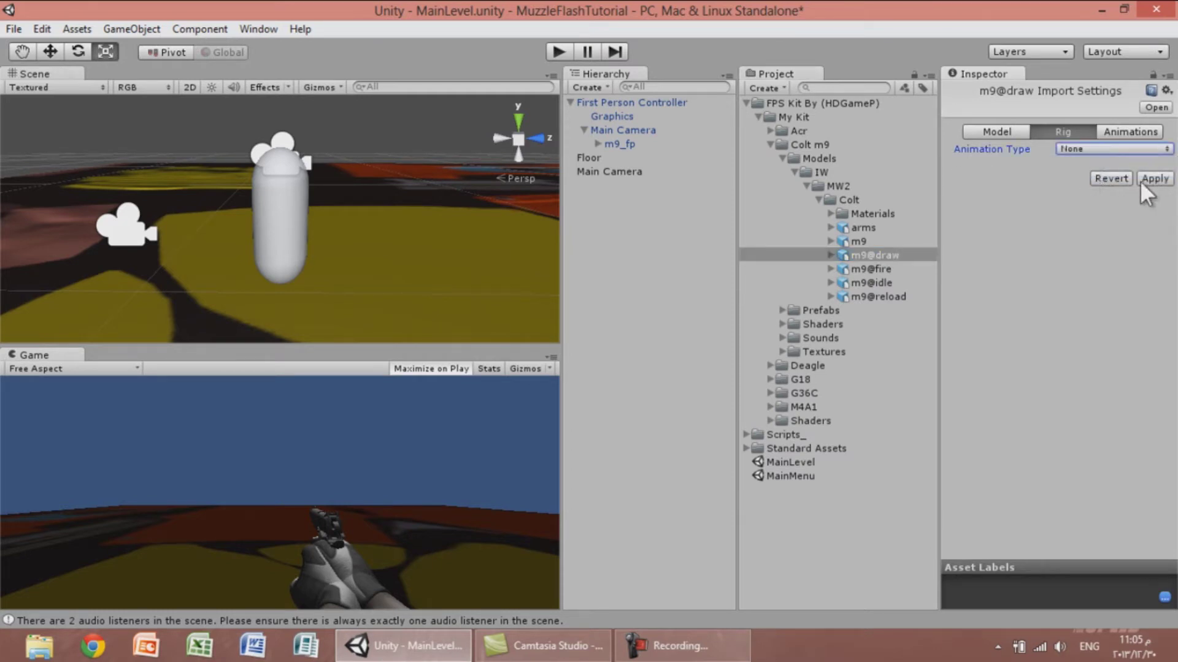
{"action": "left_click", "coordinate": [1153, 178]}
{"action": "left_click", "coordinate": [871, 269]}
{"action": "left_click", "coordinate": [1078, 151]}
{"action": "left_click", "coordinate": [1086, 165]}
{"action": "left_click", "coordinate": [1152, 179]}
Set Animation Type to None and apply for m9@idle and m9@reload.
{"action": "left_click", "coordinate": [871, 282]}
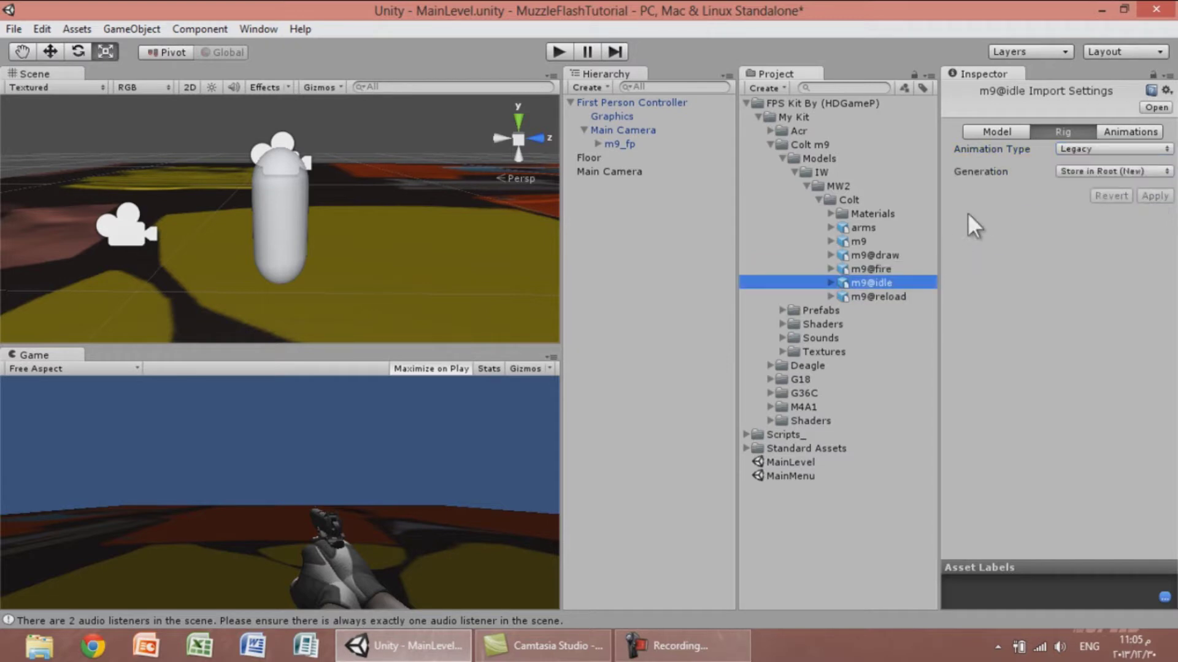
{"action": "left_click", "coordinate": [1085, 149]}
{"action": "left_click", "coordinate": [1085, 165]}
{"action": "left_click", "coordinate": [1153, 178]}
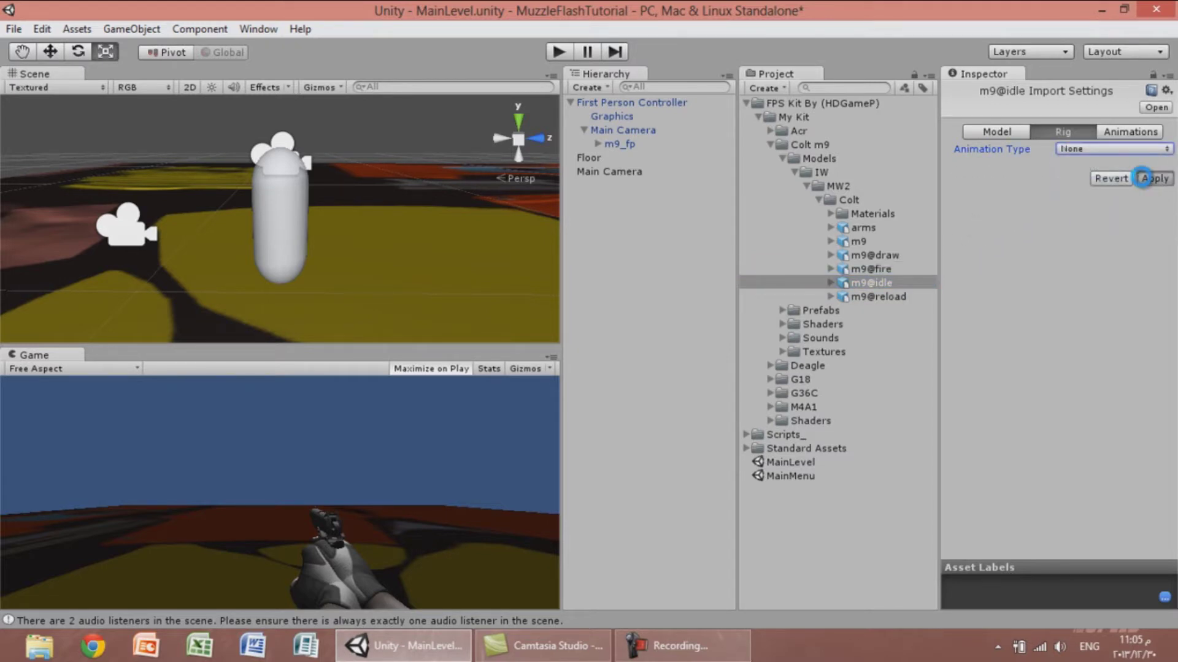
{"action": "left_click", "coordinate": [871, 296]}
{"action": "left_click", "coordinate": [1108, 152]}
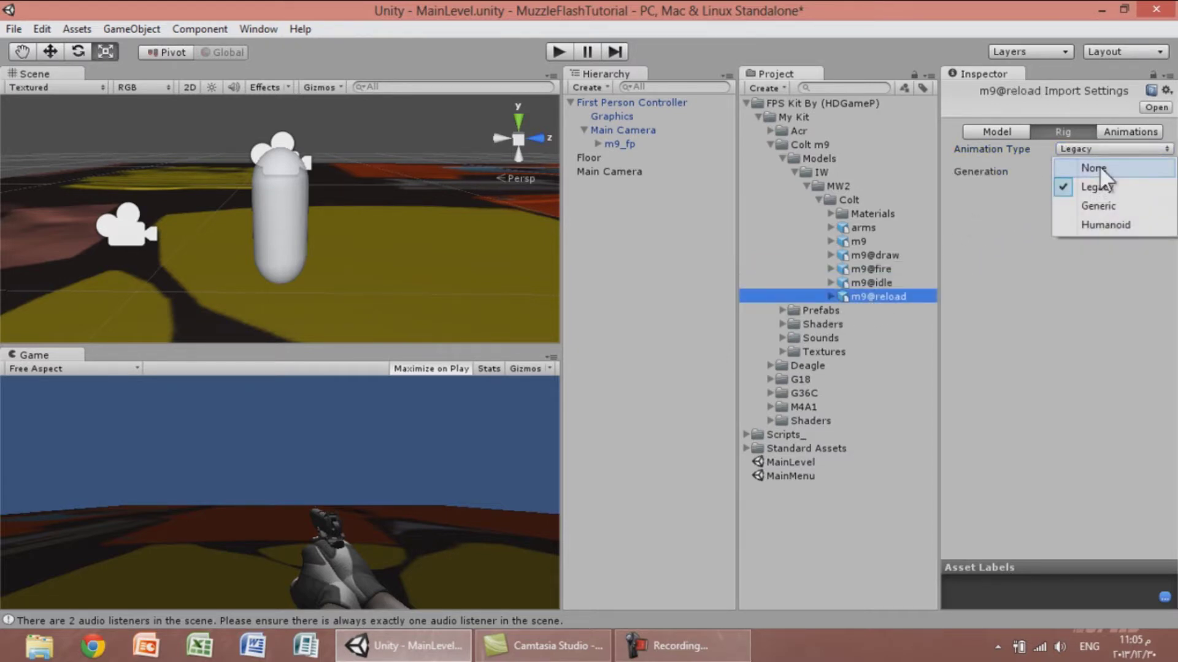
{"action": "left_click", "coordinate": [1085, 165]}
{"action": "left_click", "coordinate": [1153, 179]}
Select the m9_fp prefab, then the m9_fp gun under Main Camera in the scene.
{"action": "double_click", "coordinate": [780, 311]}
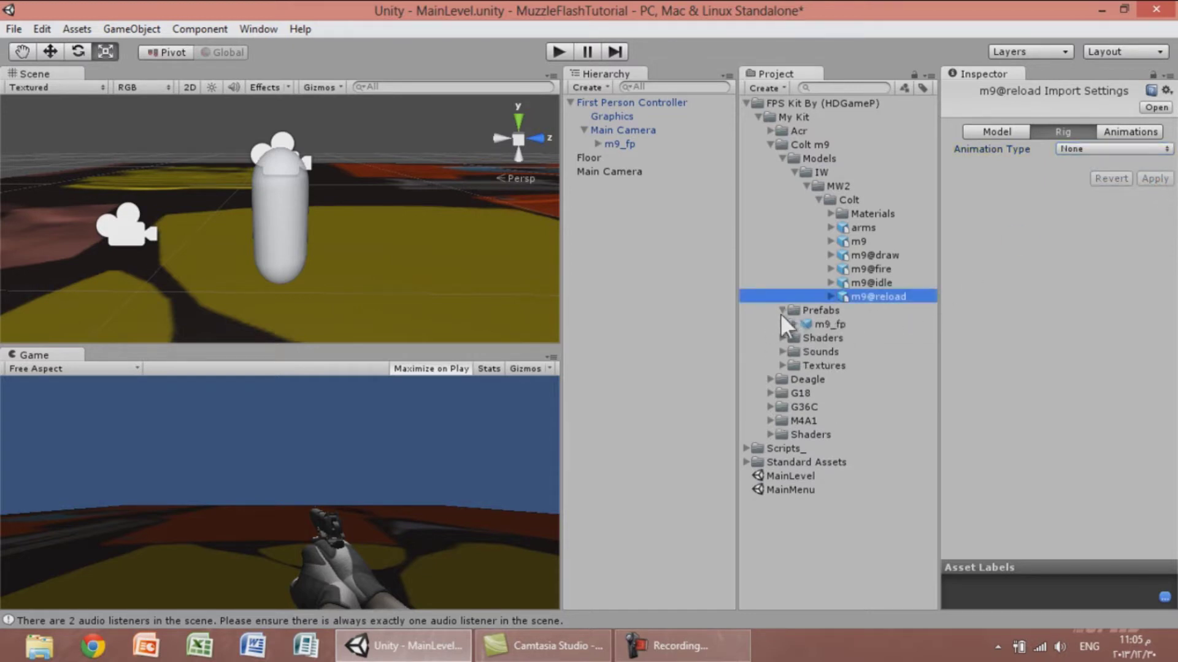
{"action": "left_click", "coordinate": [828, 325]}
{"action": "mouse_move", "coordinate": [857, 324]}
{"action": "left_mouse_down"}
{"action": "mouse_move", "coordinate": [874, 351]}
{"action": "mouse_move", "coordinate": [857, 326]}
{"action": "left_mouse_up"}
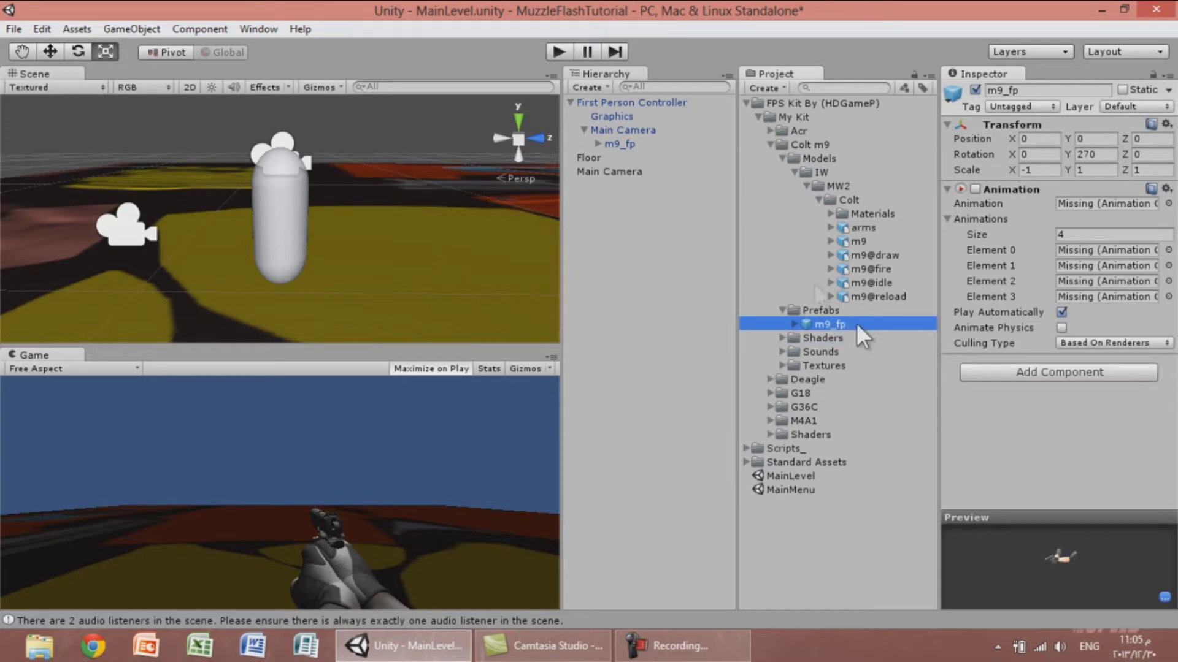
{"action": "left_click", "coordinate": [635, 130]}
{"action": "left_click", "coordinate": [627, 143]}
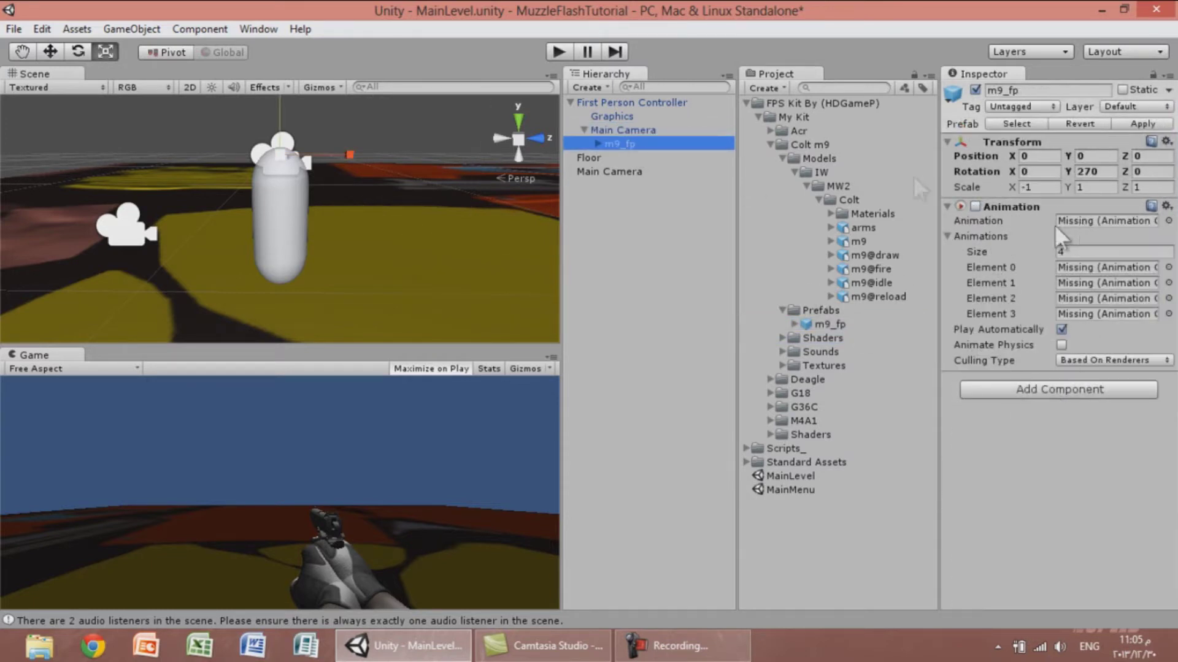
{"action": "left_click", "coordinate": [258, 29]}
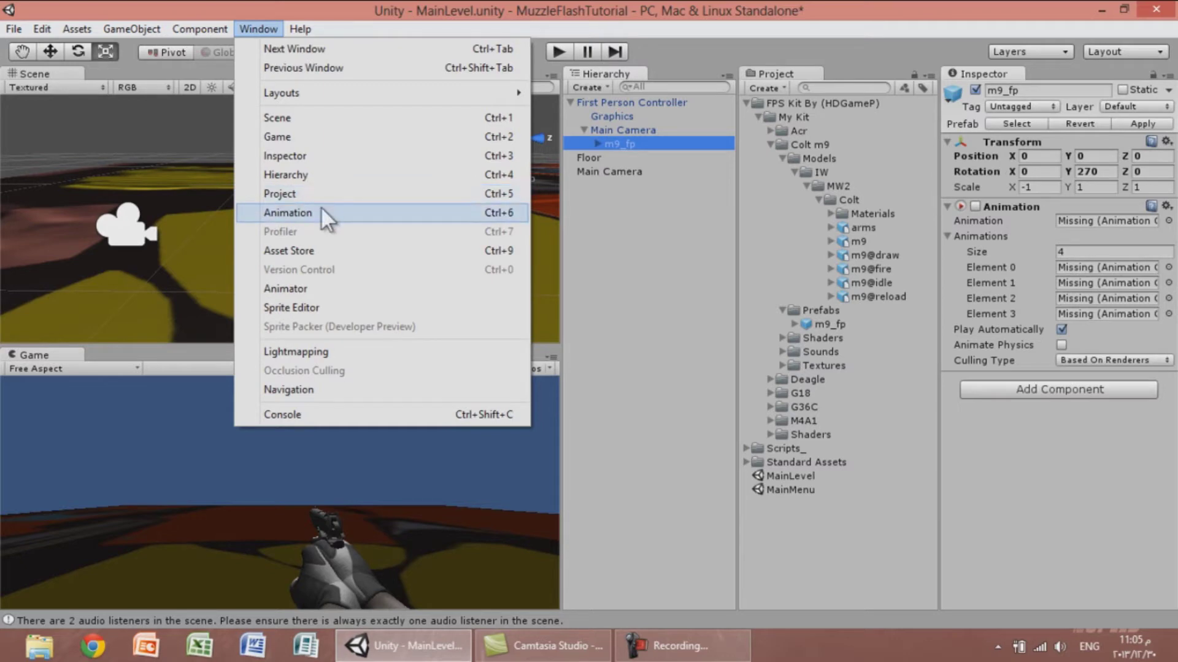
In the Animation window, create a clip for m9_fp named WalkAnimation and save it in Assets.
{"action": "left_click", "coordinate": [321, 210]}
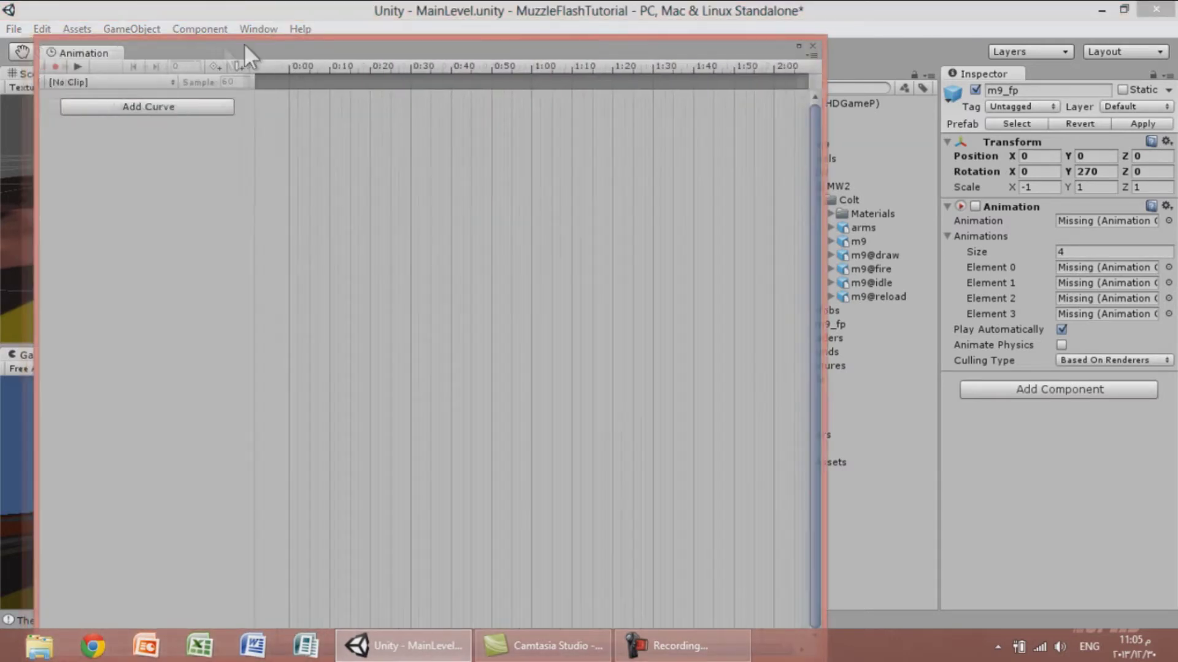
{"action": "left_click_drag", "start_coordinate": [244, 43], "coordinate": [984, 135]}
{"action": "left_click", "coordinate": [901, 202]}
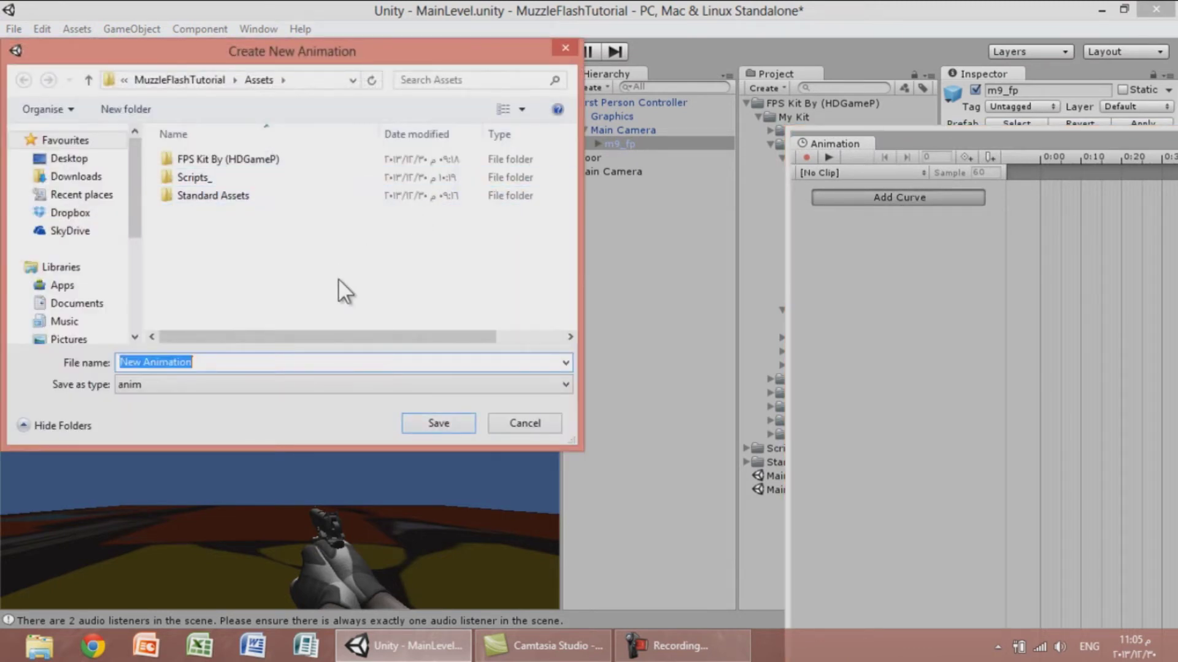
{"action": "type", "text": "WalkAnimation"}
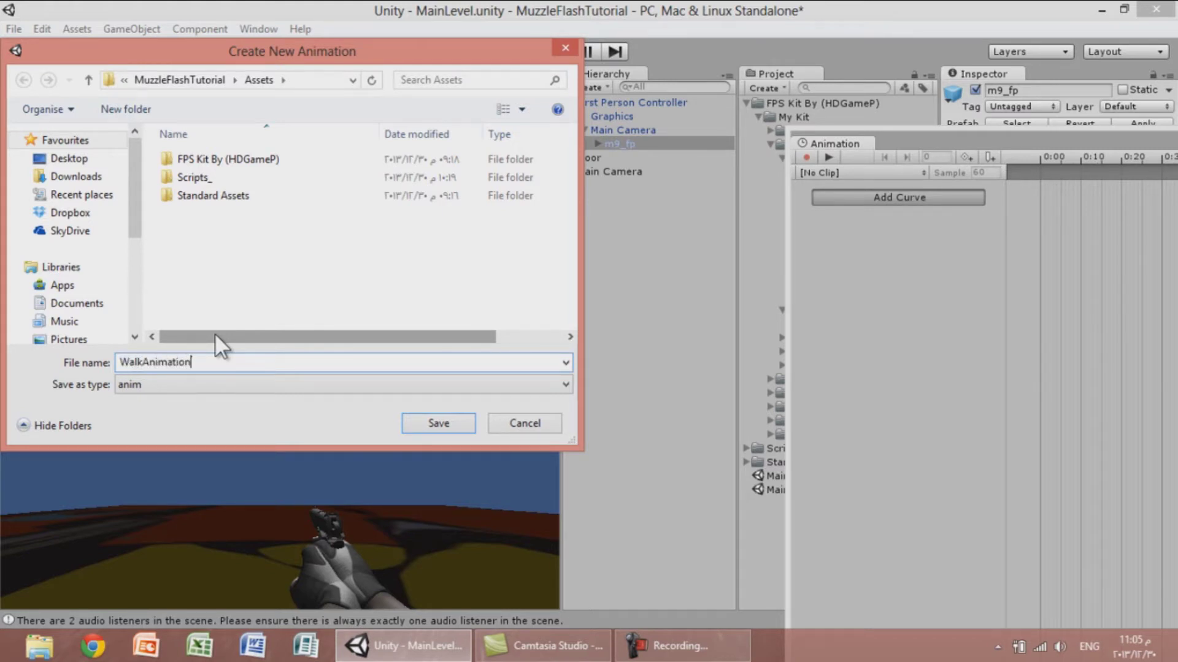
{"action": "left_click", "coordinate": [436, 421]}
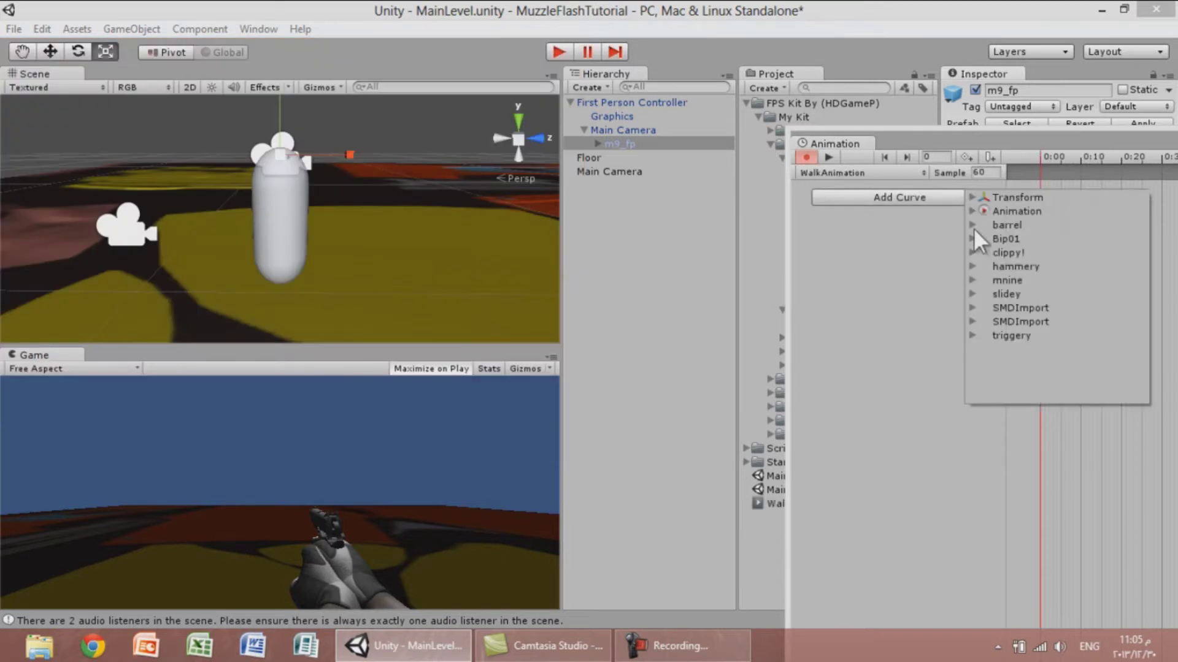
Add a Transform Position curve for m9_fp and show its x, y, z tracks.
{"action": "left_click_drag", "start_coordinate": [988, 150], "coordinate": [927, 140]}
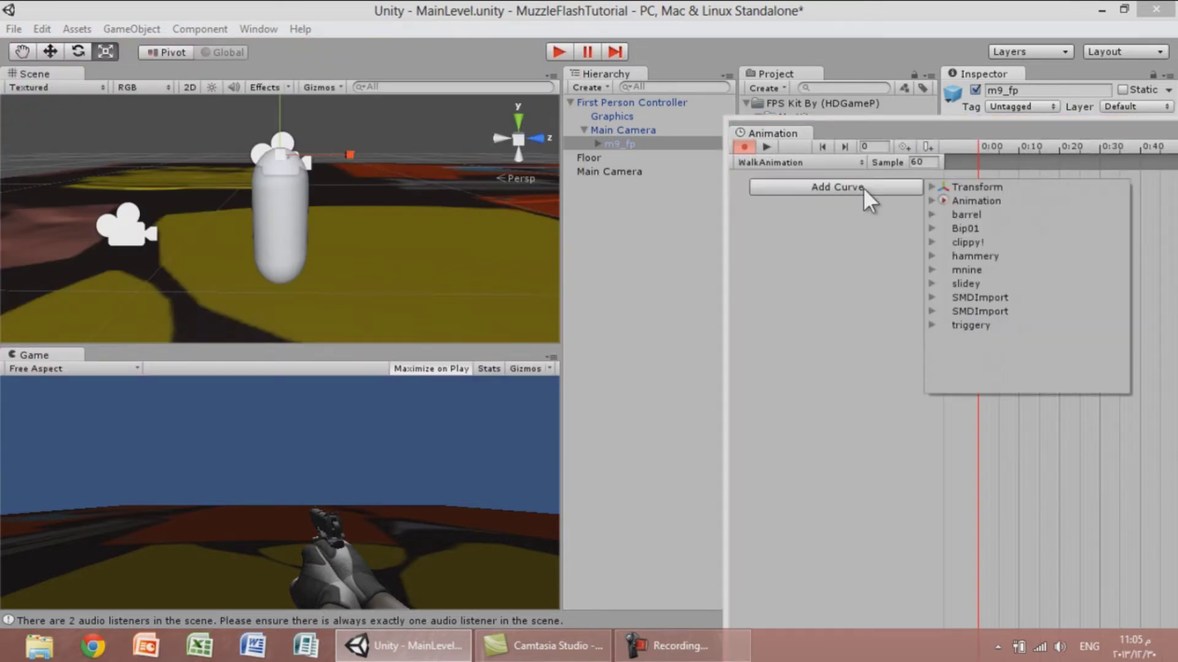
{"action": "left_click", "coordinate": [932, 186]}
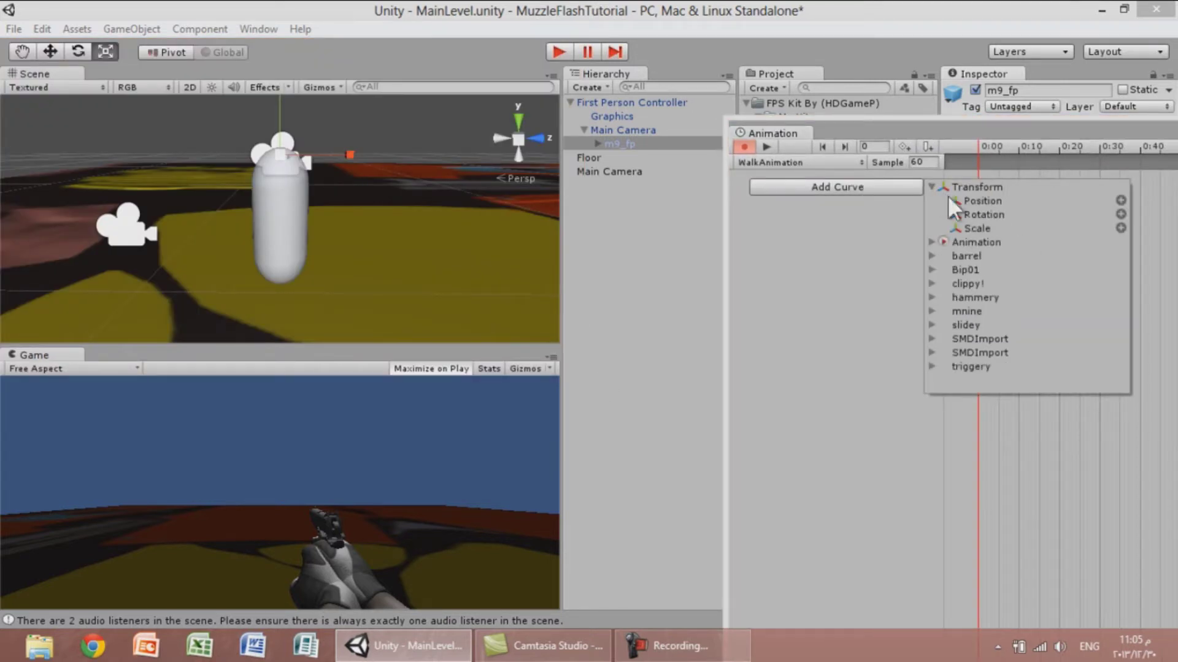
{"action": "left_click", "coordinate": [1121, 200]}
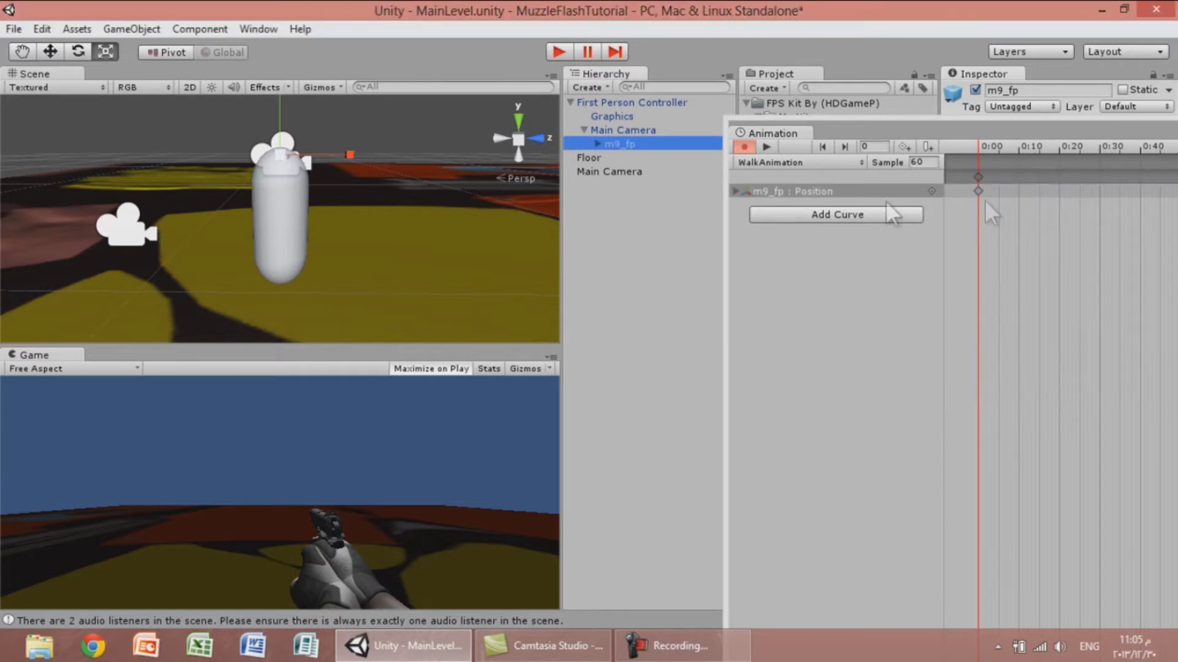
{"action": "left_click", "coordinate": [731, 190]}
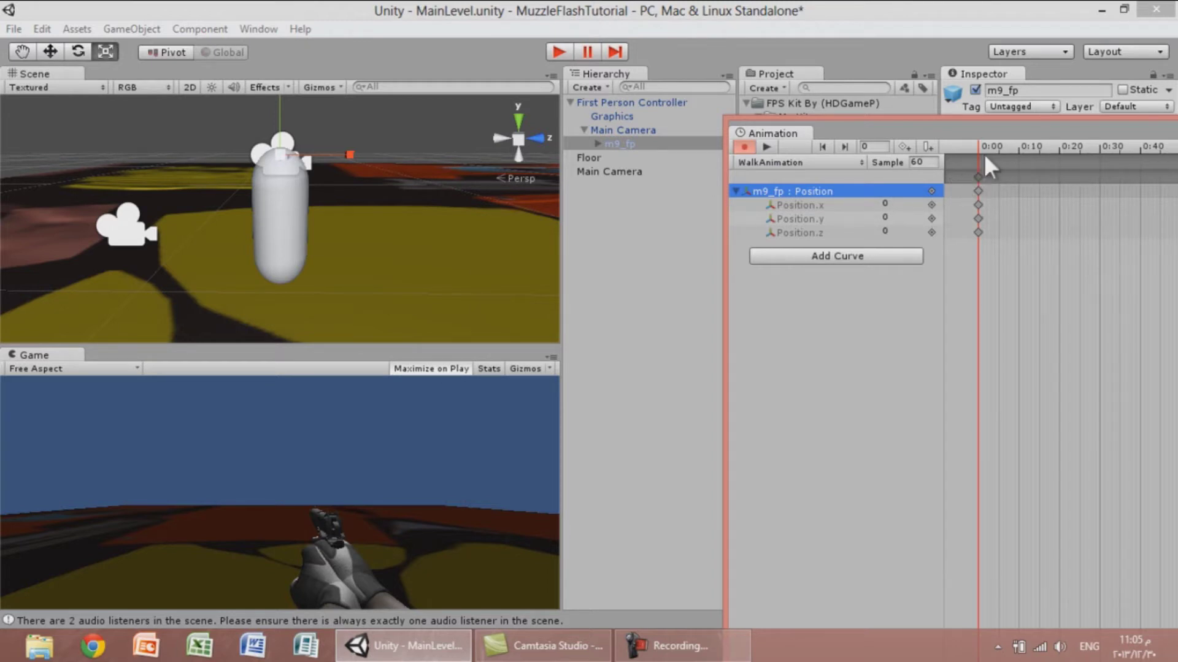
Key Position x and y to 0.001 at frame 10 and 0 at frame 20.
{"action": "left_click", "coordinate": [877, 145]}
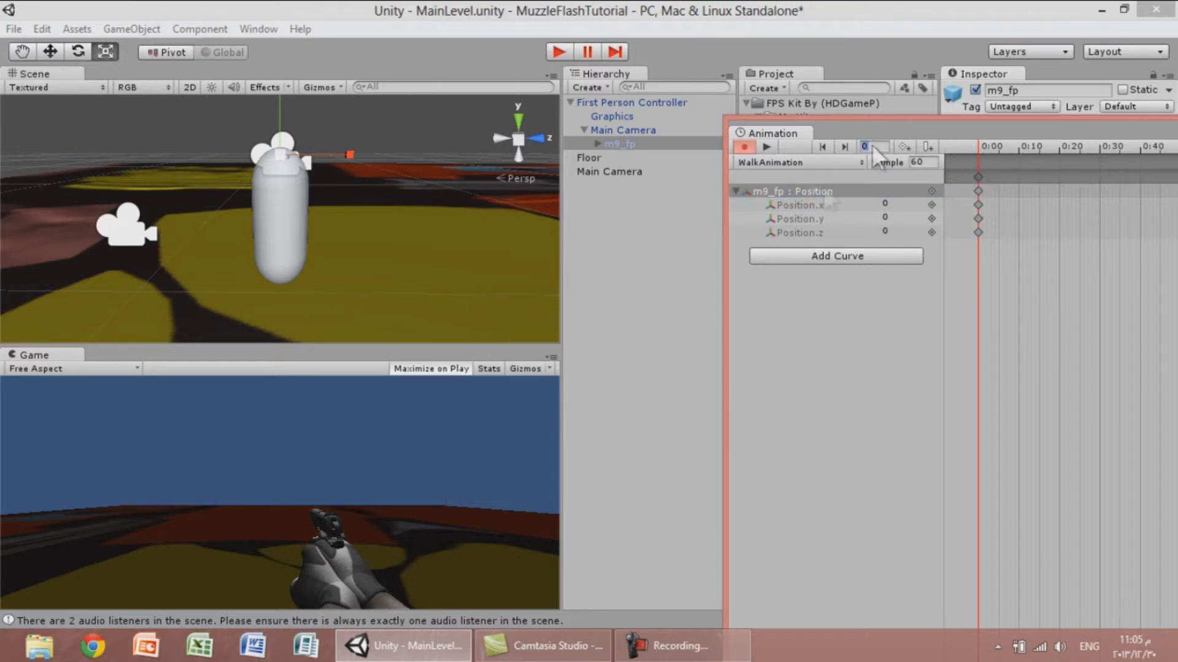
{"action": "type", "text": "10"}
{"action": "left_click", "coordinate": [883, 203]}
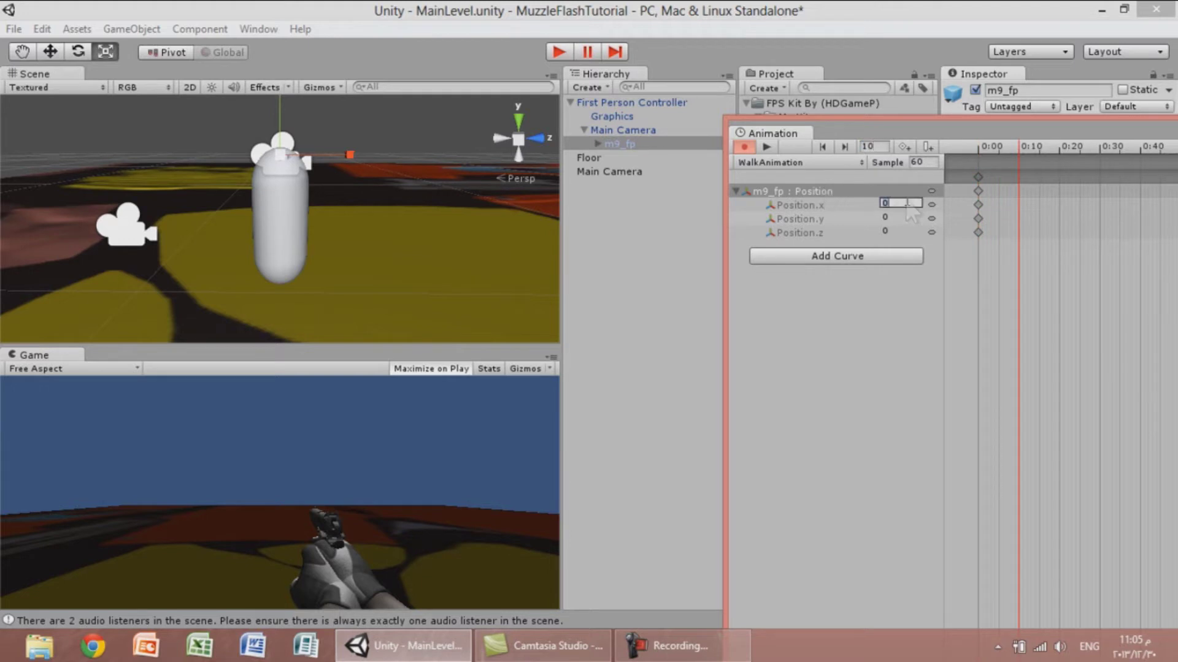
{"action": "type", "text": "0."}
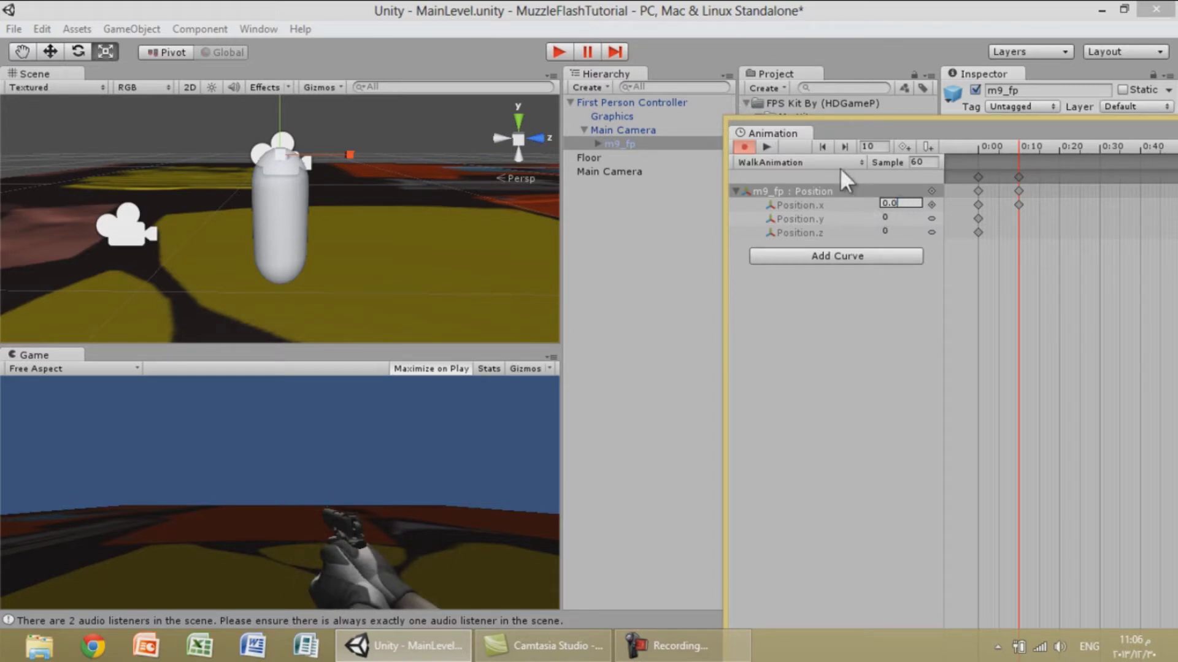
{"action": "type", "text": "01"}
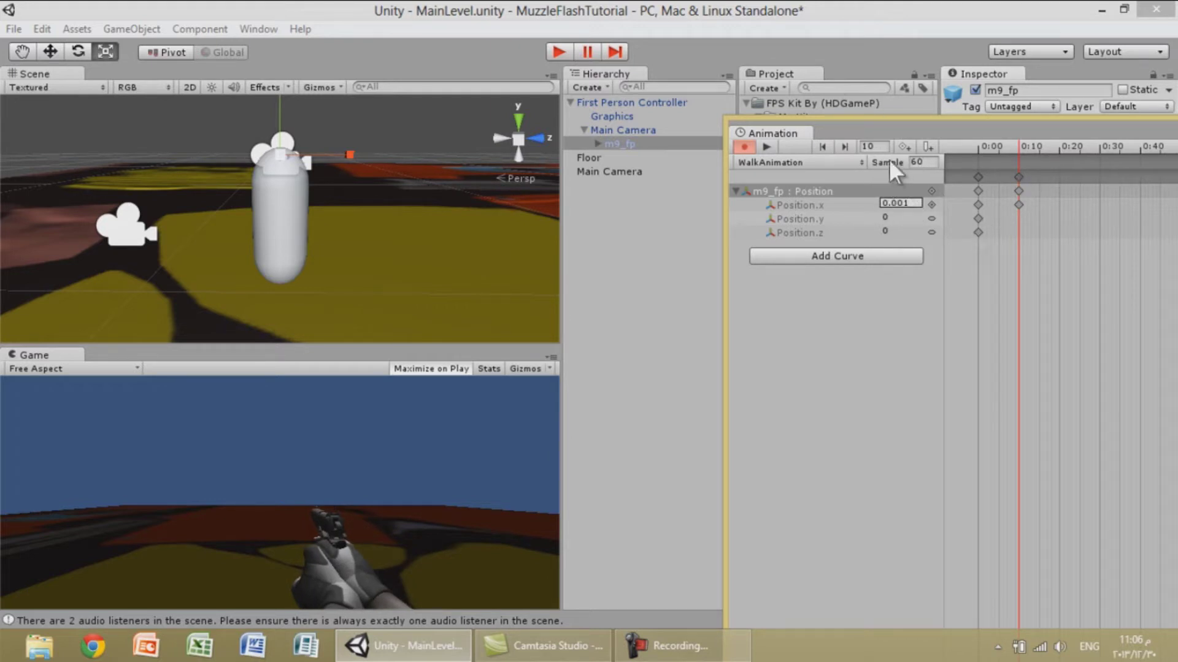
{"action": "left_click", "coordinate": [868, 146]}
{"action": "left_click", "coordinate": [881, 213]}
{"action": "type", "text": ".001"}
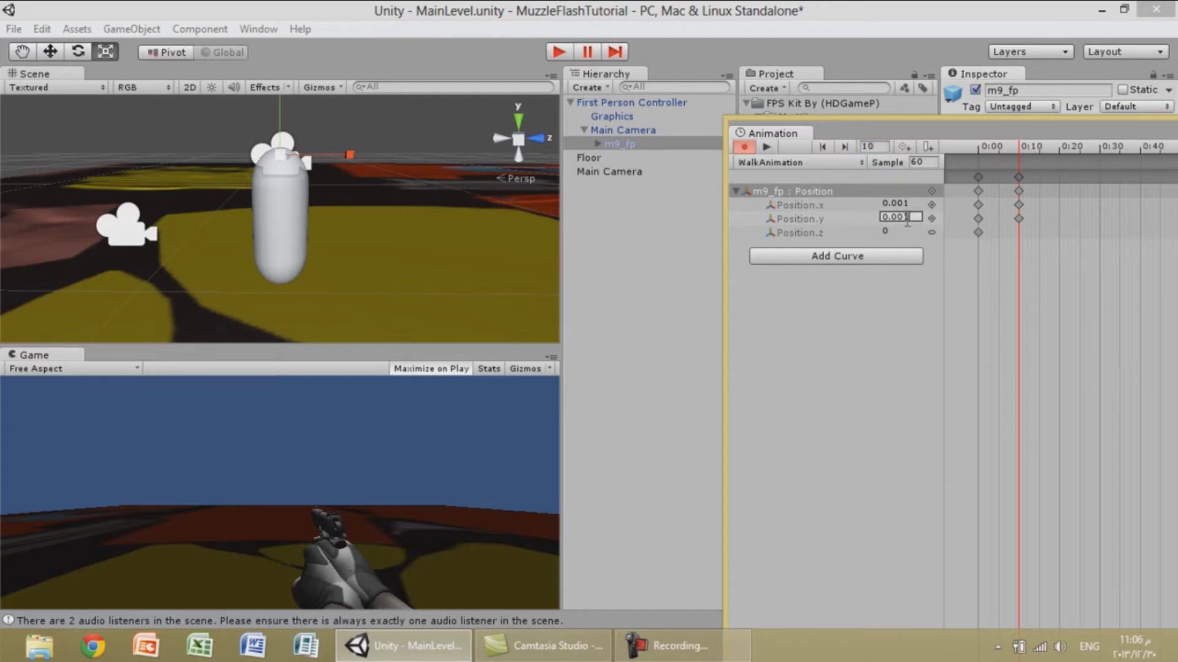
{"action": "left_click", "coordinate": [884, 146]}
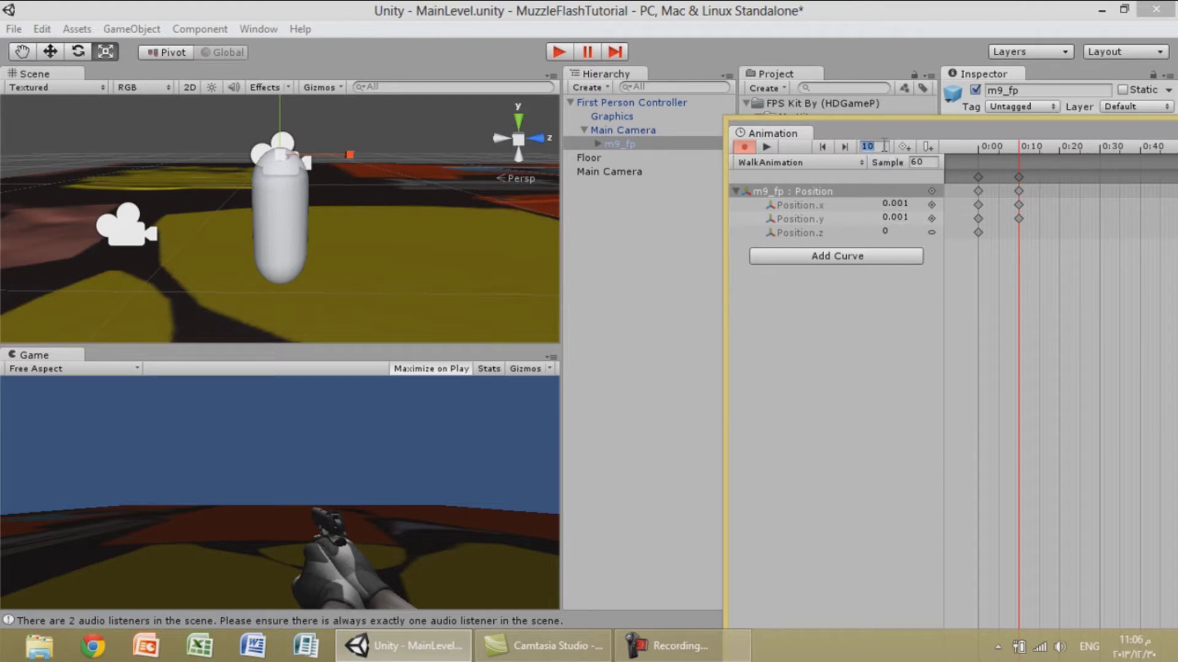
{"action": "type", "text": "20"}
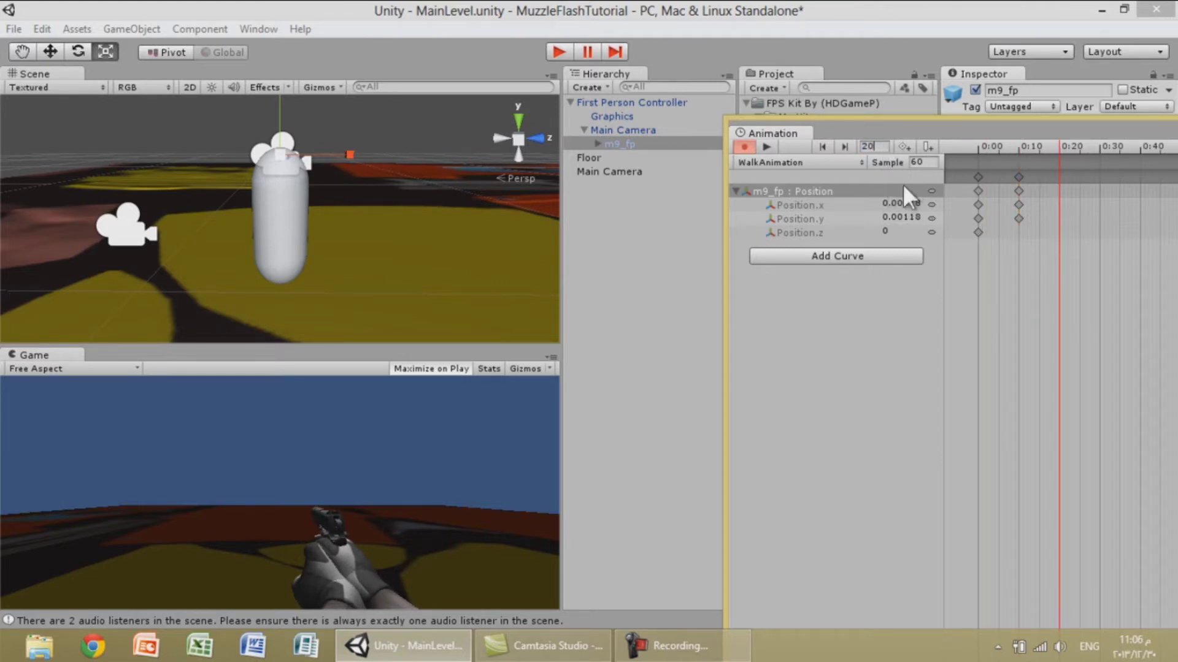
{"action": "double_click", "coordinate": [912, 203]}
{"action": "type", "text": "0"}
{"action": "left_click", "coordinate": [899, 218]}
{"action": "type", "text": "0"}
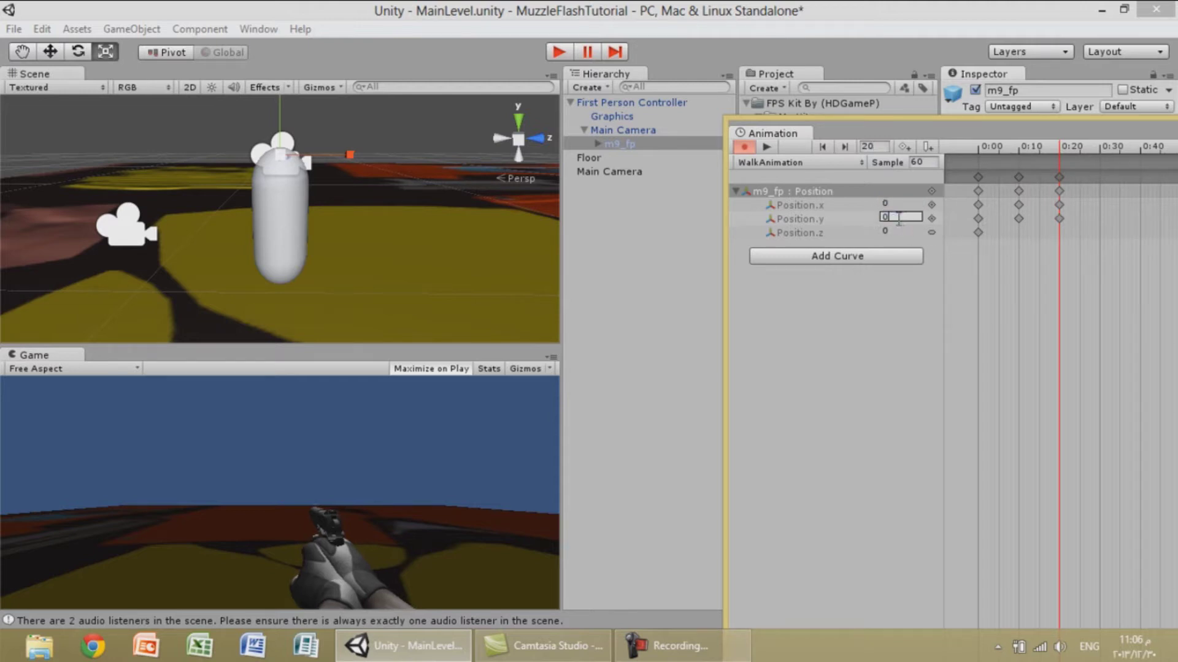
{"action": "key", "text": "Return"}
Key Position x and y to 0.001 at frame 30 and 0 at frame 40.
{"action": "type", "text": "30"}
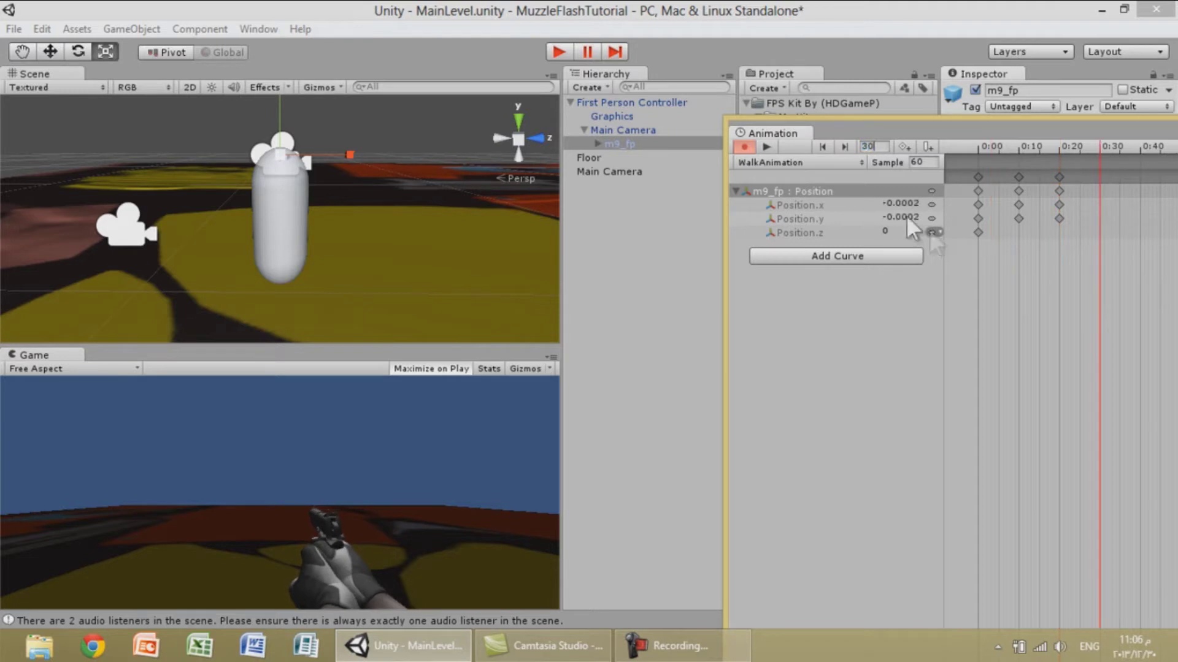
{"action": "left_click", "coordinate": [899, 204]}
{"action": "type", "text": "0."}
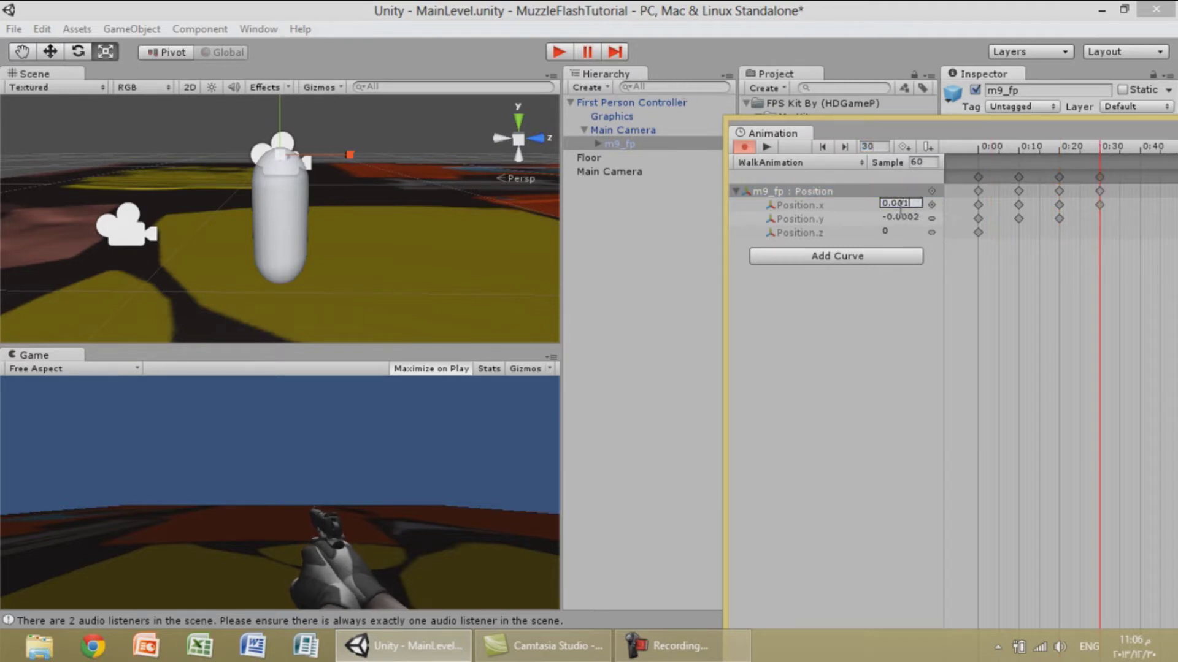
{"action": "left_click", "coordinate": [907, 218]}
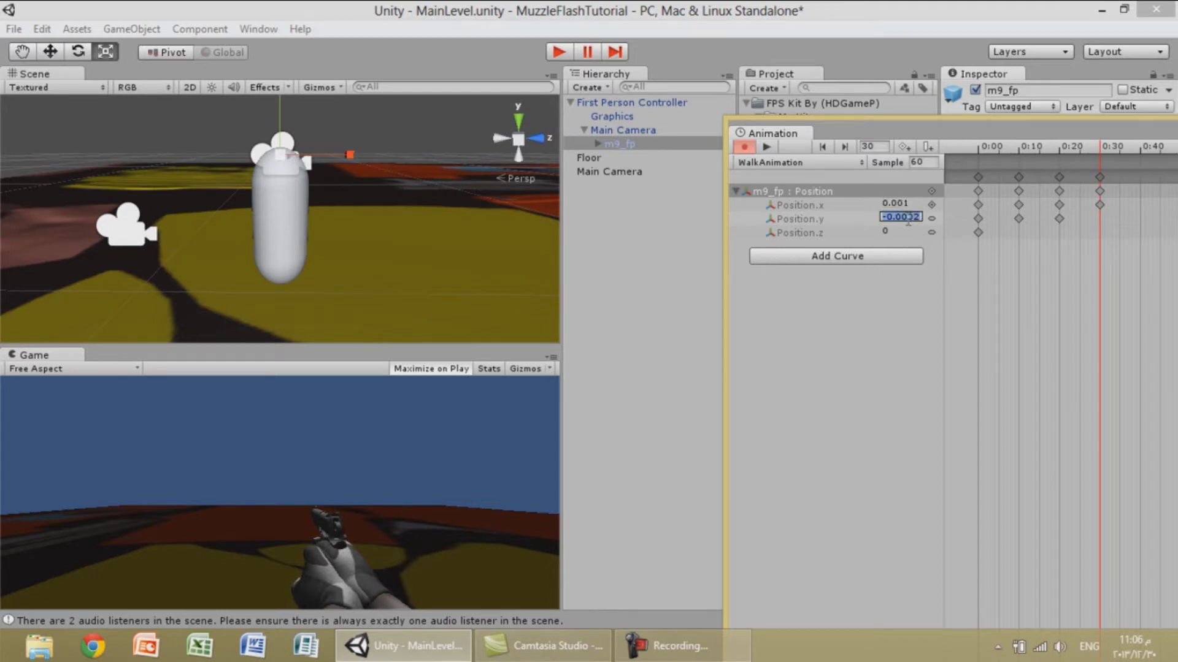
{"action": "type", "text": "0.0"}
{"action": "left_click", "coordinate": [864, 148]}
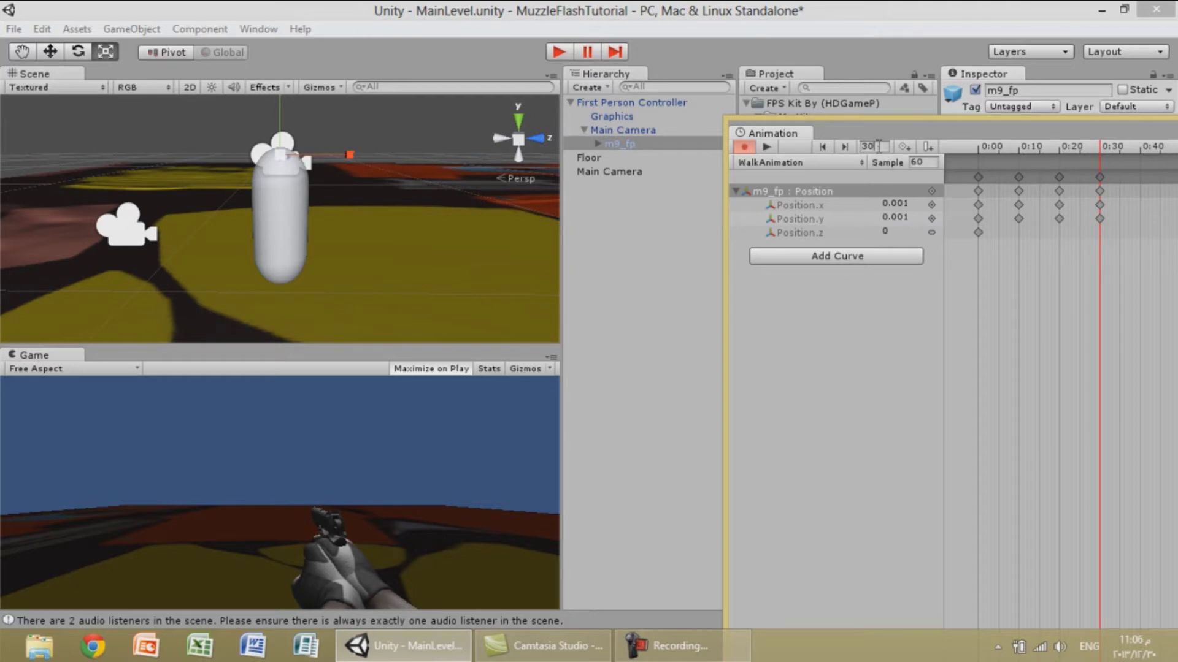
{"action": "key", "text": "BackSpace"}
{"action": "key", "text": "BackSpace"}
{"action": "type", "text": "40"}
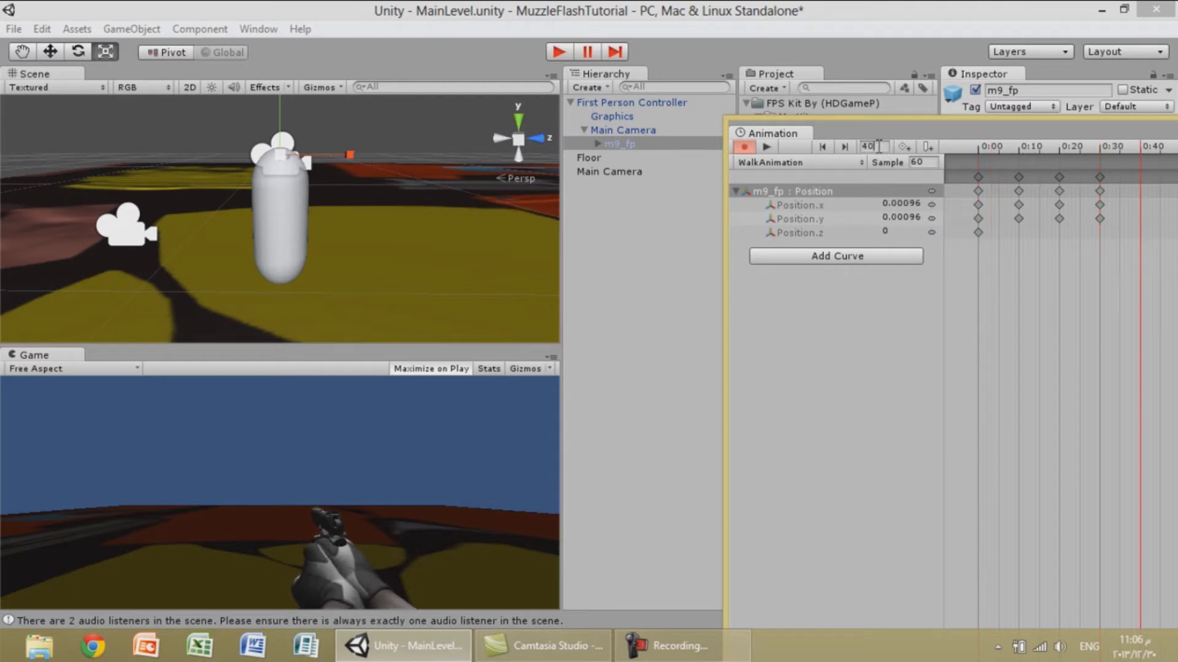
{"action": "left_click", "coordinate": [909, 204]}
{"action": "type", "text": "0"}
{"action": "key", "text": "Tab"}
{"action": "type", "text": "0"}
Preview the walk animation from the start and delete the stray keyframes near 1:00.
{"action": "left_click_drag", "start_coordinate": [1052, 146], "coordinate": [848, 155]}
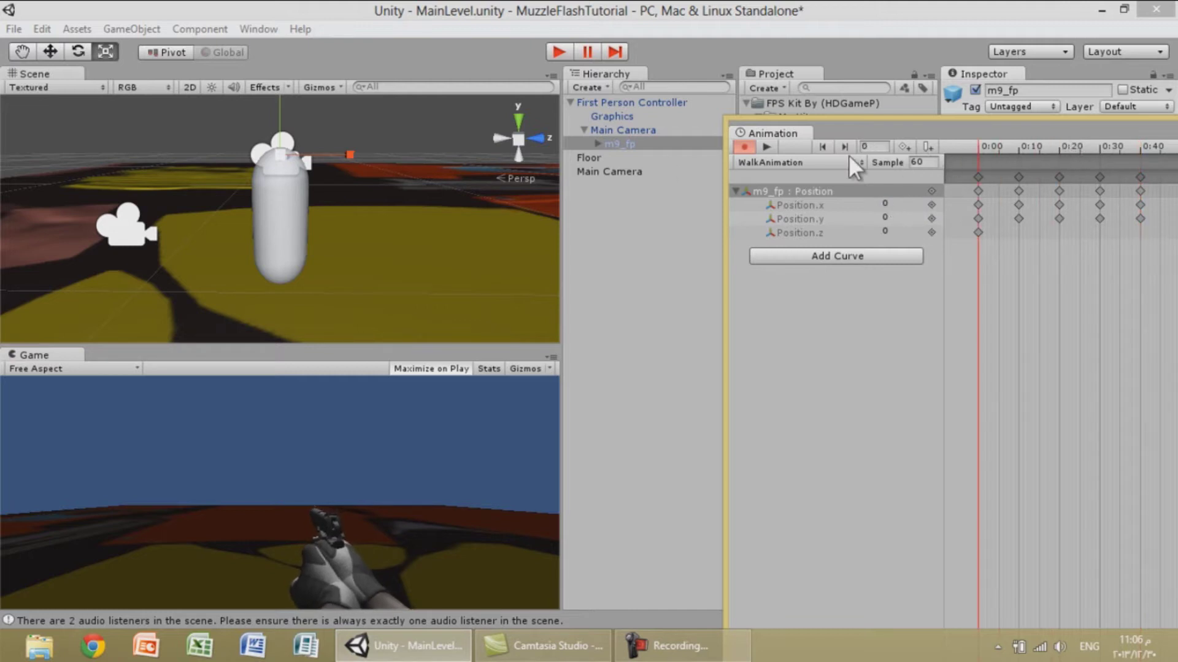
{"action": "left_click", "coordinate": [767, 146]}
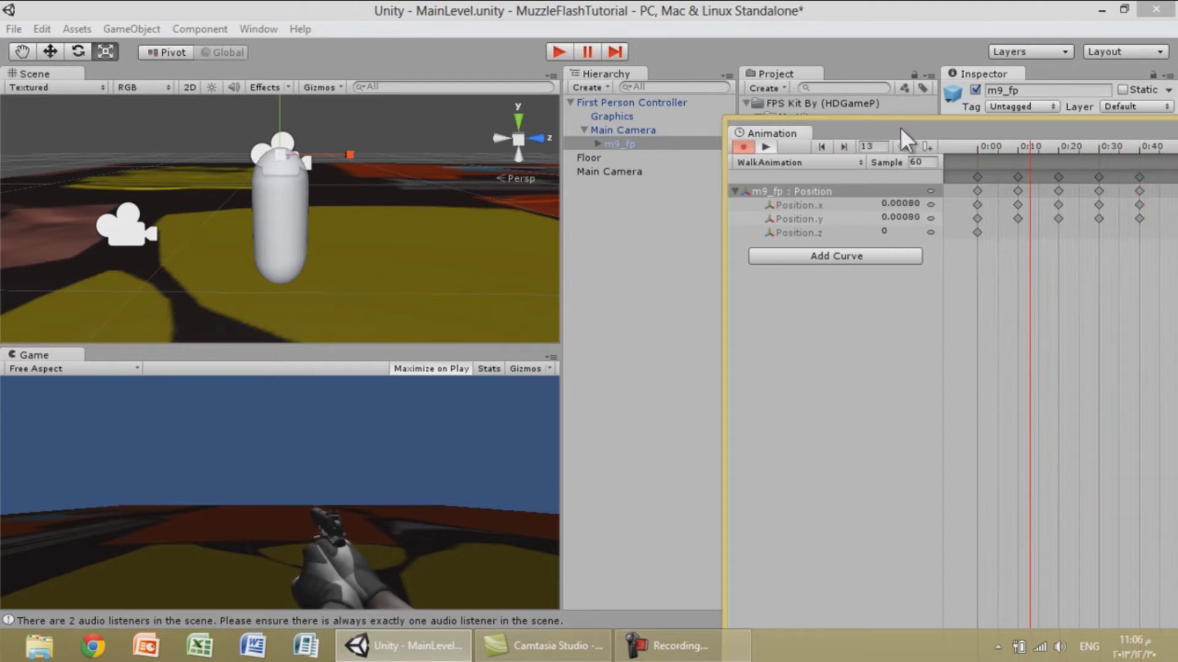
{"action": "left_click_drag", "start_coordinate": [884, 120], "coordinate": [859, 146]}
{"action": "left_click_drag", "start_coordinate": [1044, 130], "coordinate": [935, 119]}
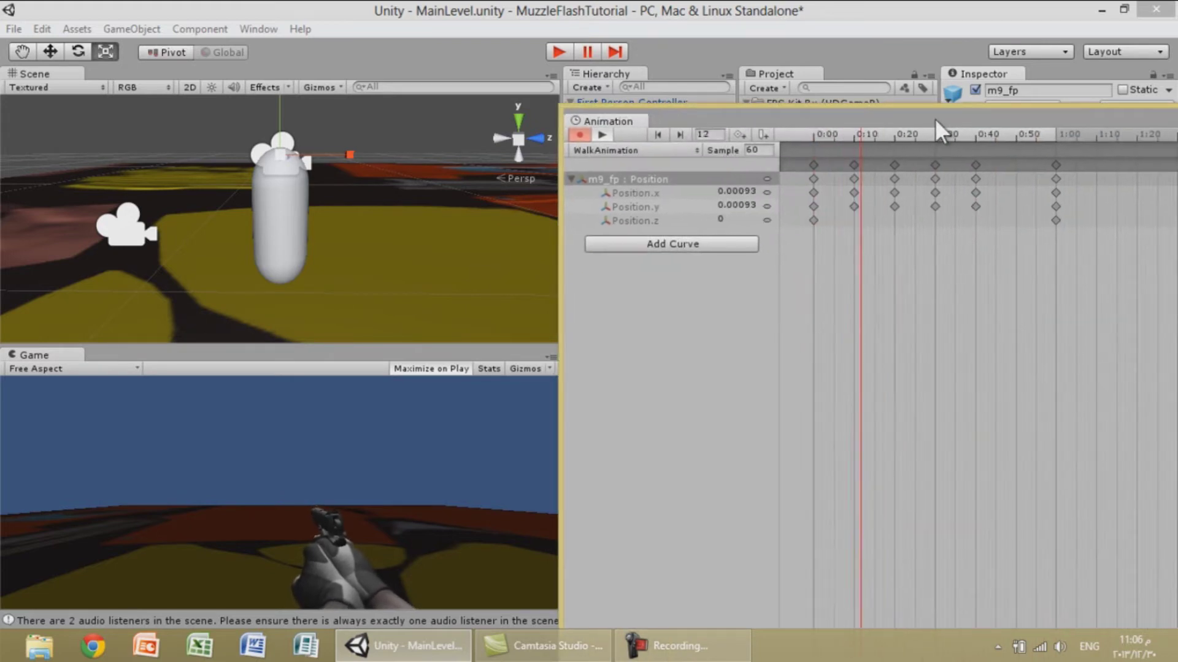
{"action": "mouse_move", "coordinate": [1056, 165]}
{"action": "left_mouse_down"}
{"action": "mouse_move", "coordinate": [997, 164]}
{"action": "mouse_move", "coordinate": [1021, 167]}
{"action": "left_mouse_up"}
{"action": "key", "text": "Delete"}
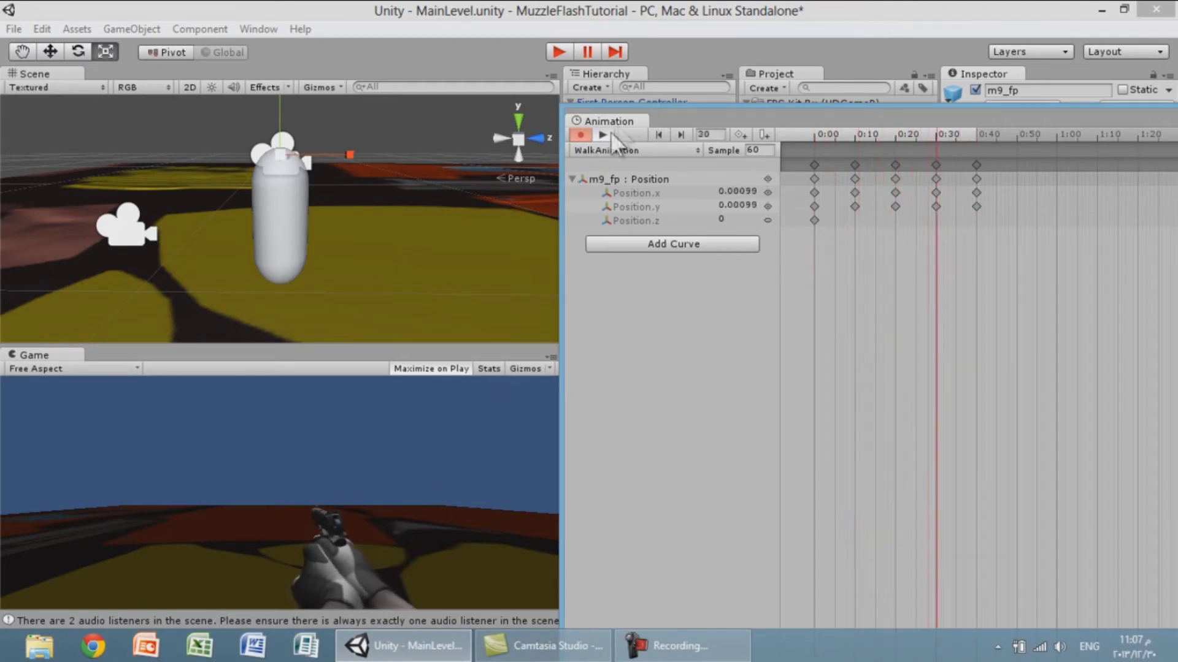
Open the animation clip list and move the Animation window to the left.
{"action": "left_click", "coordinate": [760, 133]}
{"action": "left_click", "coordinate": [332, 13]}
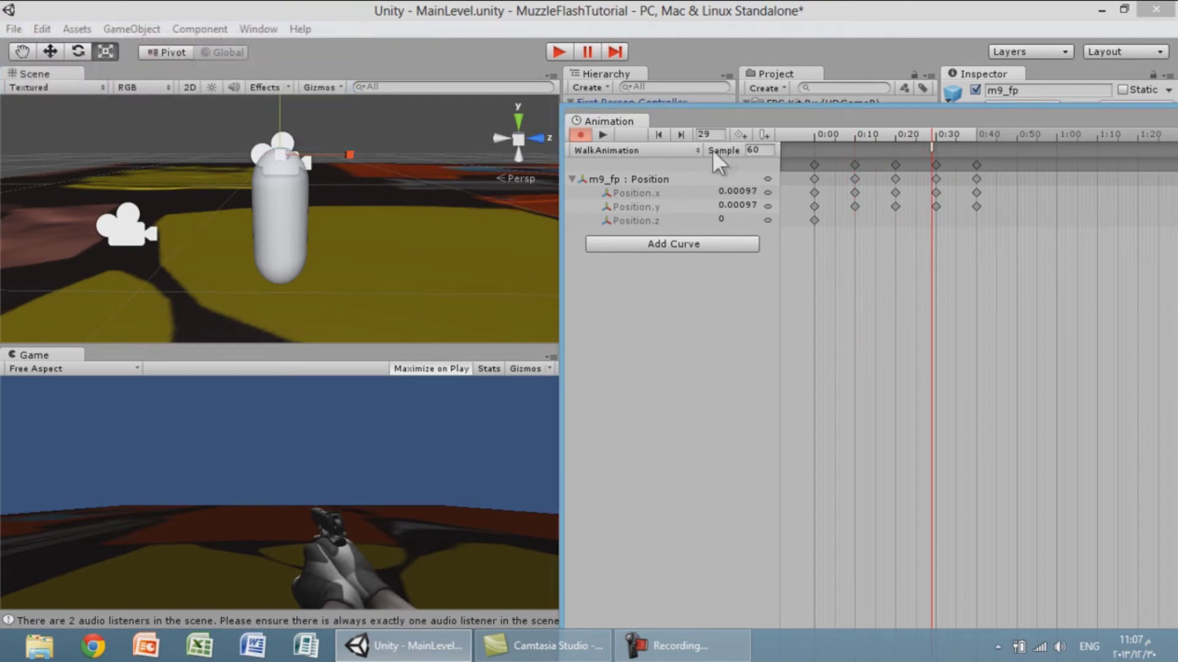
{"action": "left_click", "coordinate": [638, 150]}
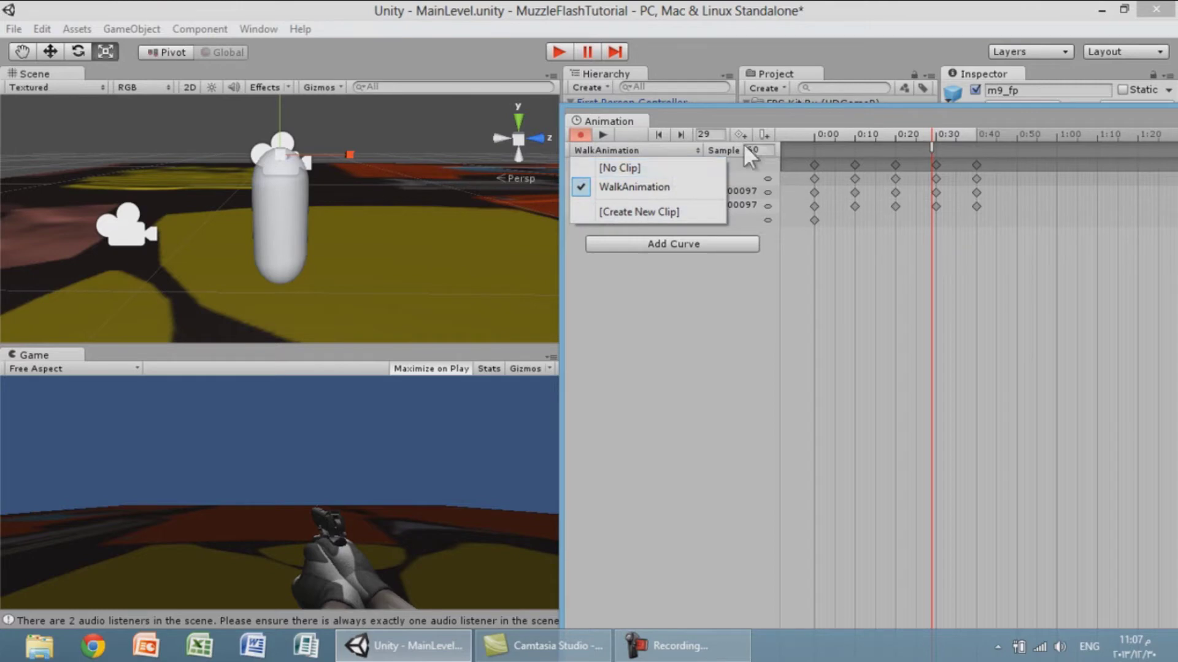
{"action": "mouse_move", "coordinate": [690, 115]}
{"action": "left_mouse_down"}
{"action": "mouse_move", "coordinate": [638, 111]}
{"action": "mouse_move", "coordinate": [749, 90]}
{"action": "left_mouse_up"}
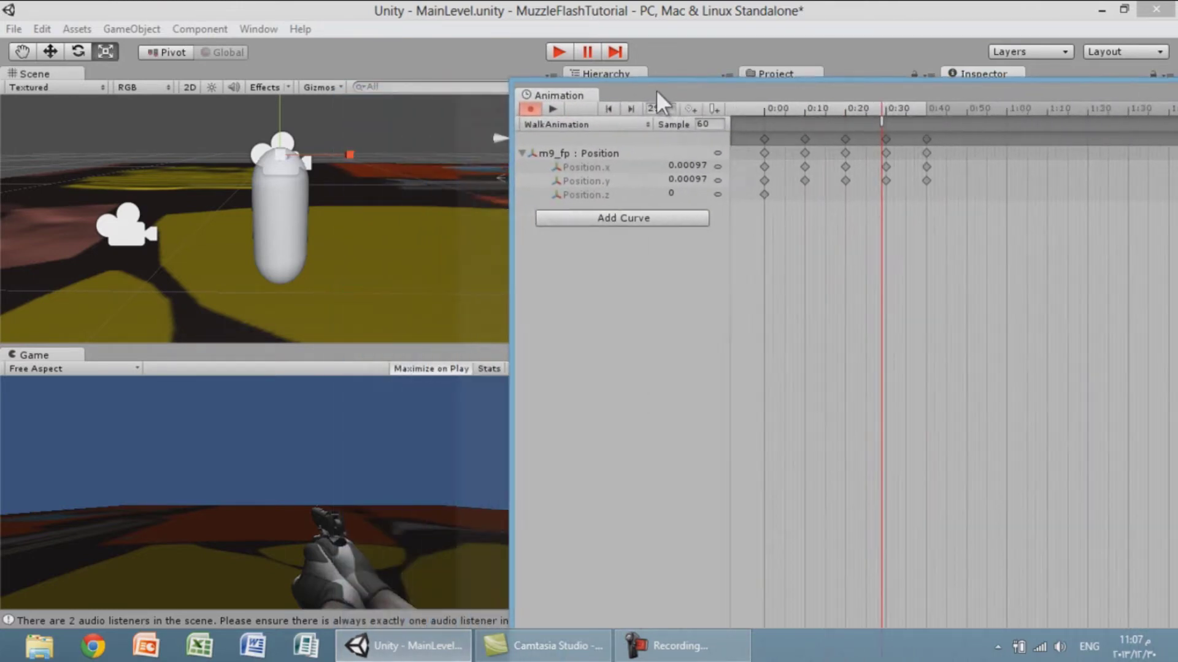
{"action": "left_click_drag", "start_coordinate": [748, 90], "coordinate": [154, 89]}
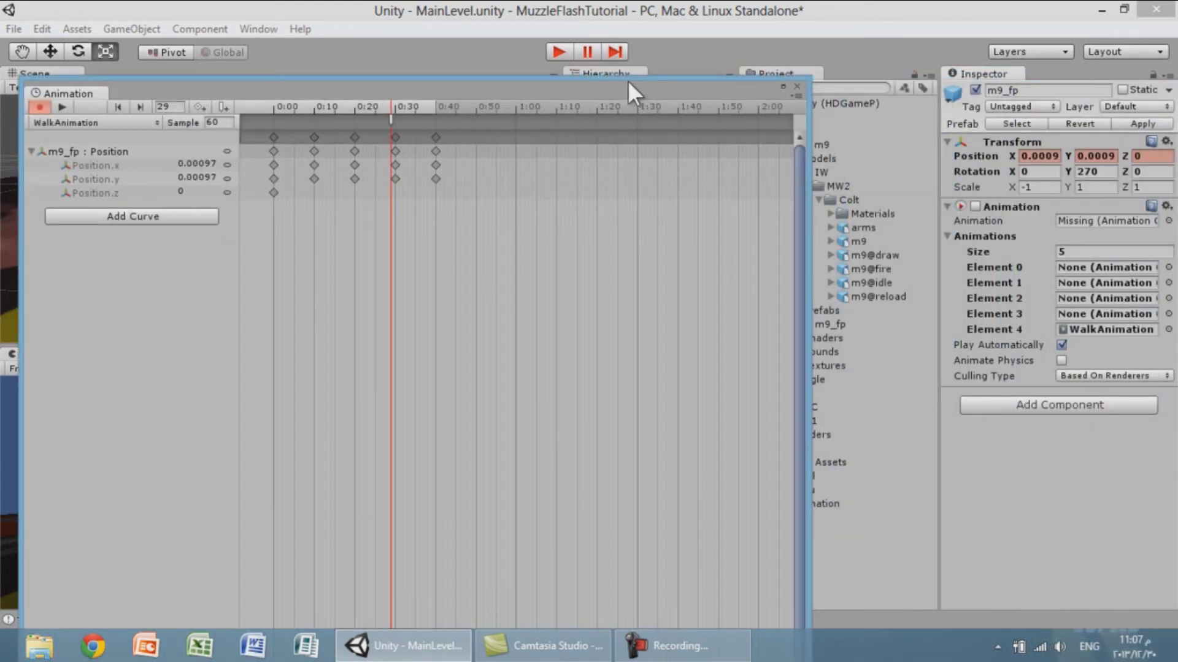
Close the Animation window and collapse the FPS Kit folder tree.
{"action": "left_click", "coordinate": [796, 86]}
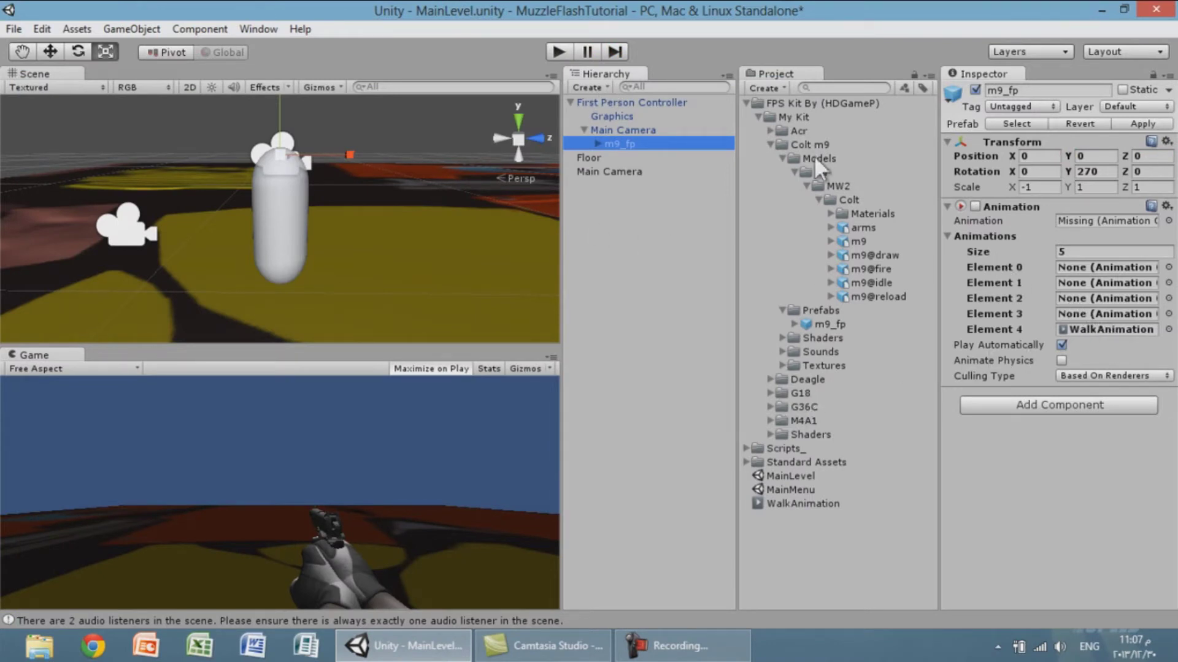
{"action": "left_click", "coordinate": [817, 199]}
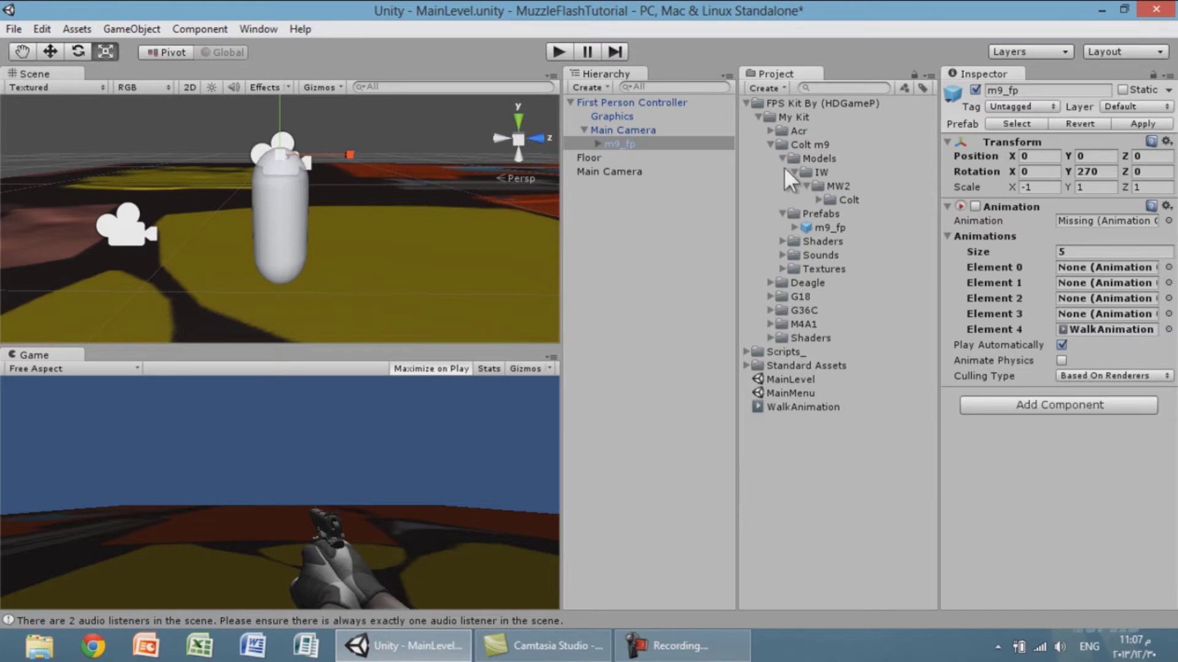
{"action": "left_click", "coordinate": [781, 158]}
{"action": "left_click", "coordinate": [769, 144]}
{"action": "left_click", "coordinate": [758, 117]}
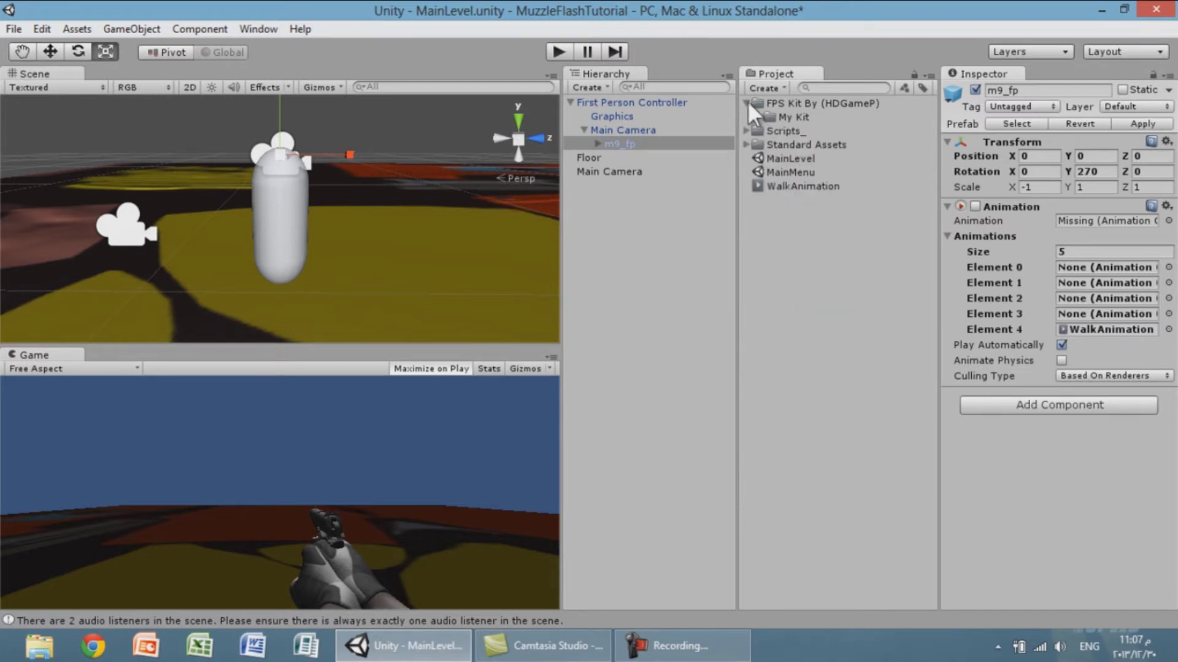
{"action": "left_click", "coordinate": [745, 101]}
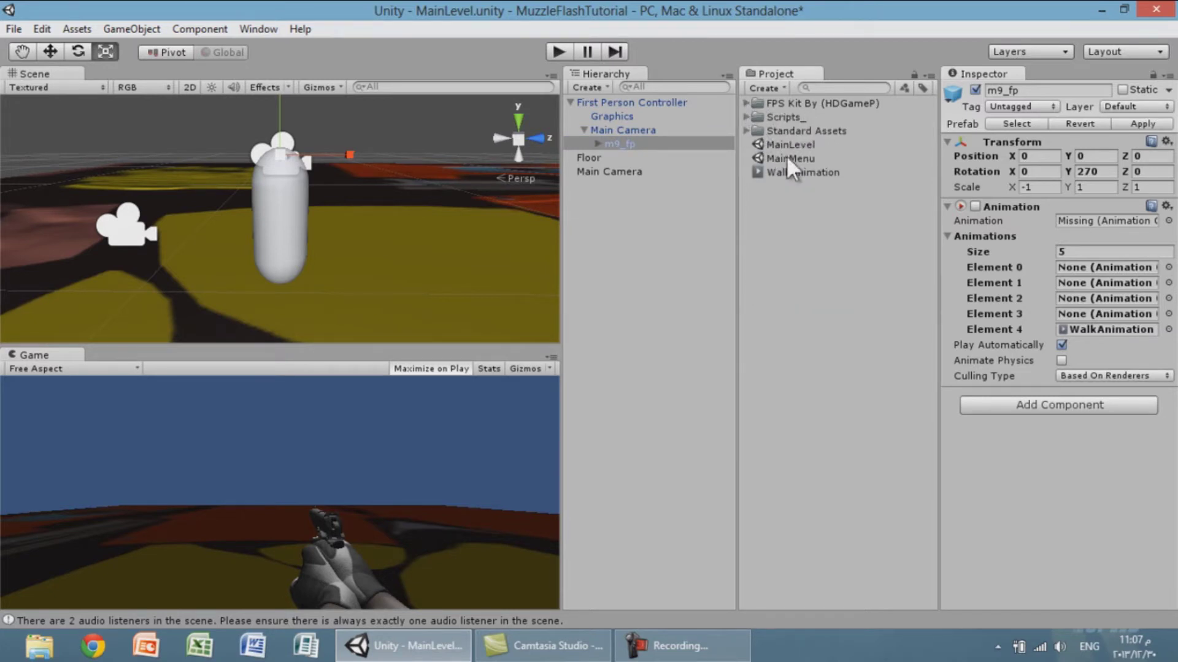
Create an Animations_ folder and move the WalkAnimation clip into it.
{"action": "left_click", "coordinate": [788, 170]}
{"action": "left_click", "coordinate": [766, 90]}
{"action": "left_click", "coordinate": [778, 105]}
{"action": "type", "text": "Anim"}
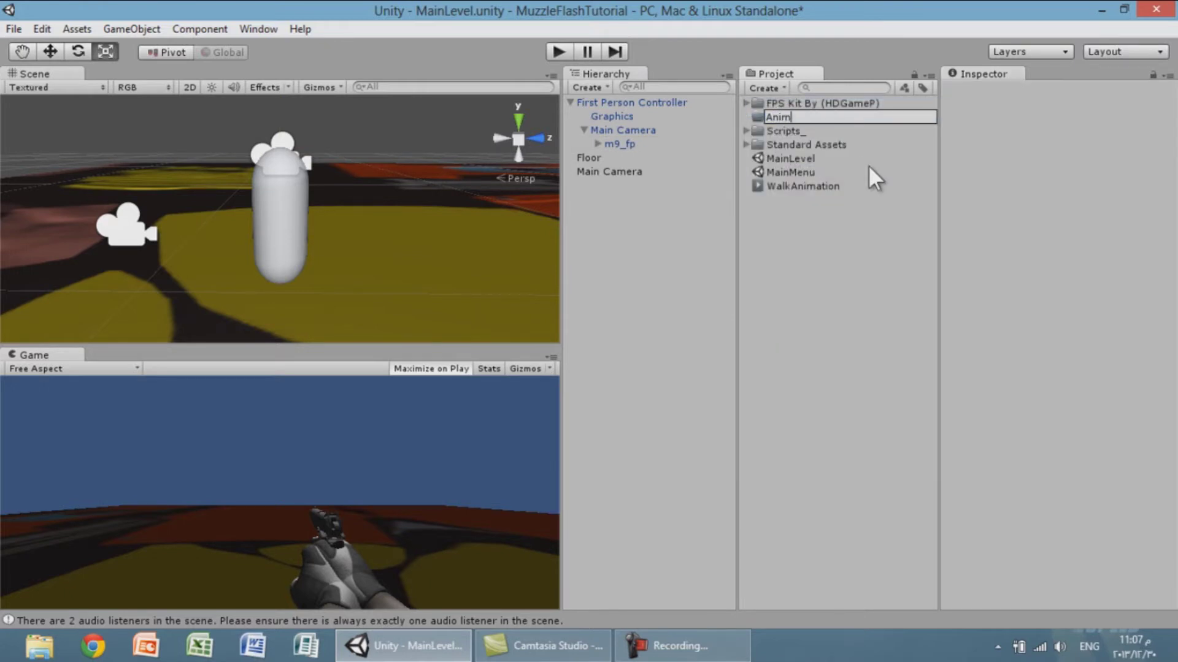
{"action": "type", "text": "ations_"}
{"action": "key", "text": "Return"}
{"action": "left_click_drag", "start_coordinate": [815, 186], "coordinate": [810, 104]}
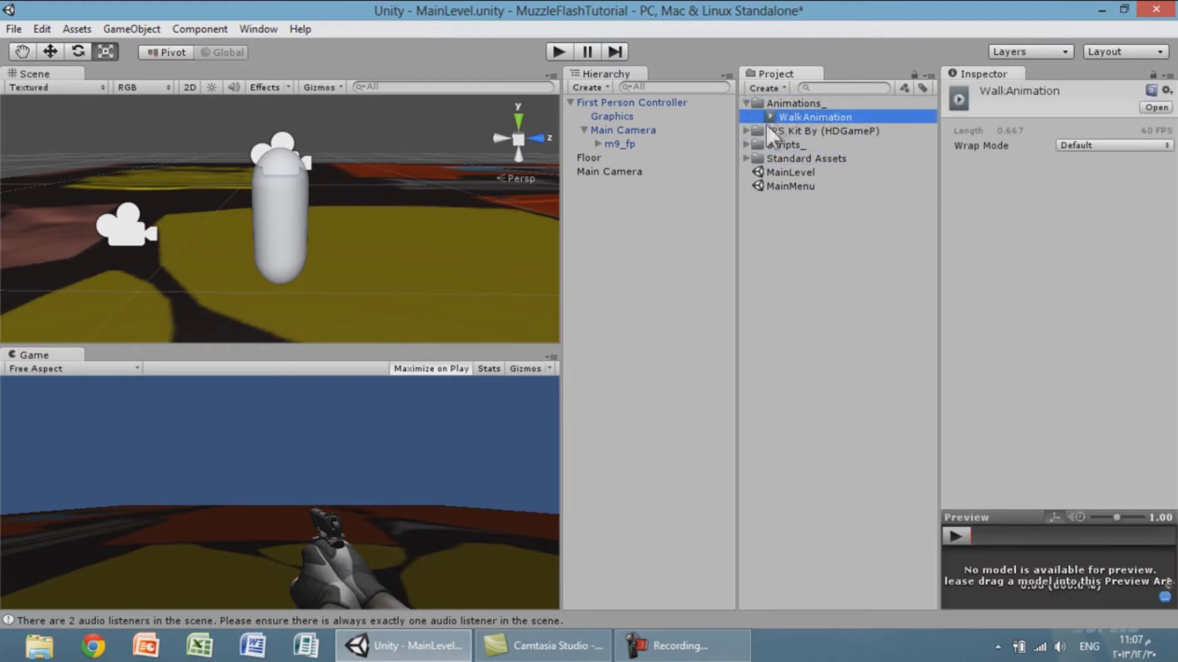
Create a second new folder named Scenes_.
{"action": "left_click", "coordinate": [746, 103]}
{"action": "left_click", "coordinate": [799, 220]}
{"action": "left_click", "coordinate": [764, 87]}
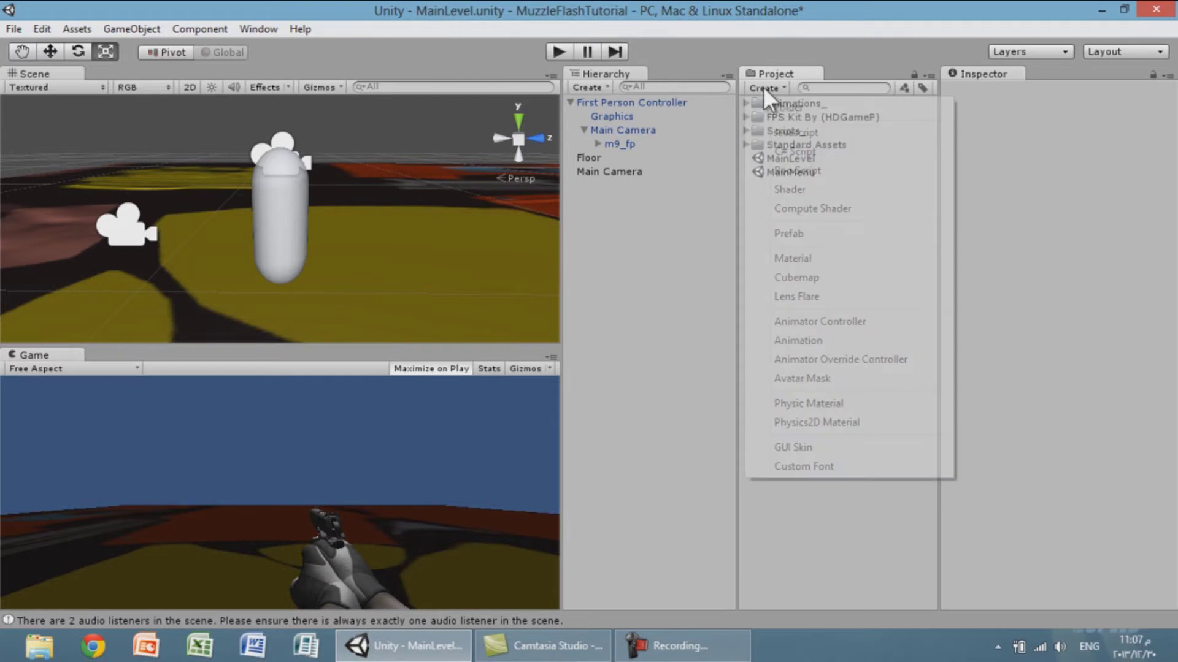
{"action": "left_click", "coordinate": [779, 106]}
{"action": "type", "text": "Scenes_"}
{"action": "key", "text": "Return"}
{"action": "left_click", "coordinate": [816, 186]}
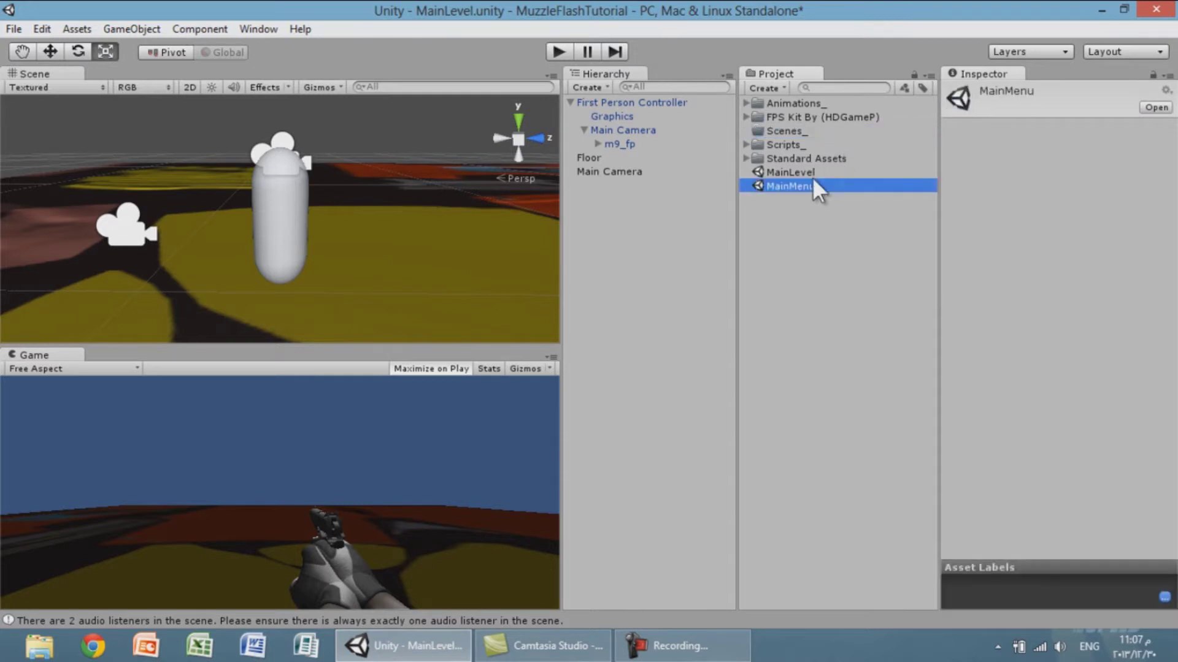
Move the MainMenu and MainLevel scenes into the Scenes_ folder.
{"action": "left_click", "coordinate": [815, 174], "text": "shift"}
{"action": "left_click_drag", "start_coordinate": [812, 172], "coordinate": [797, 132]}
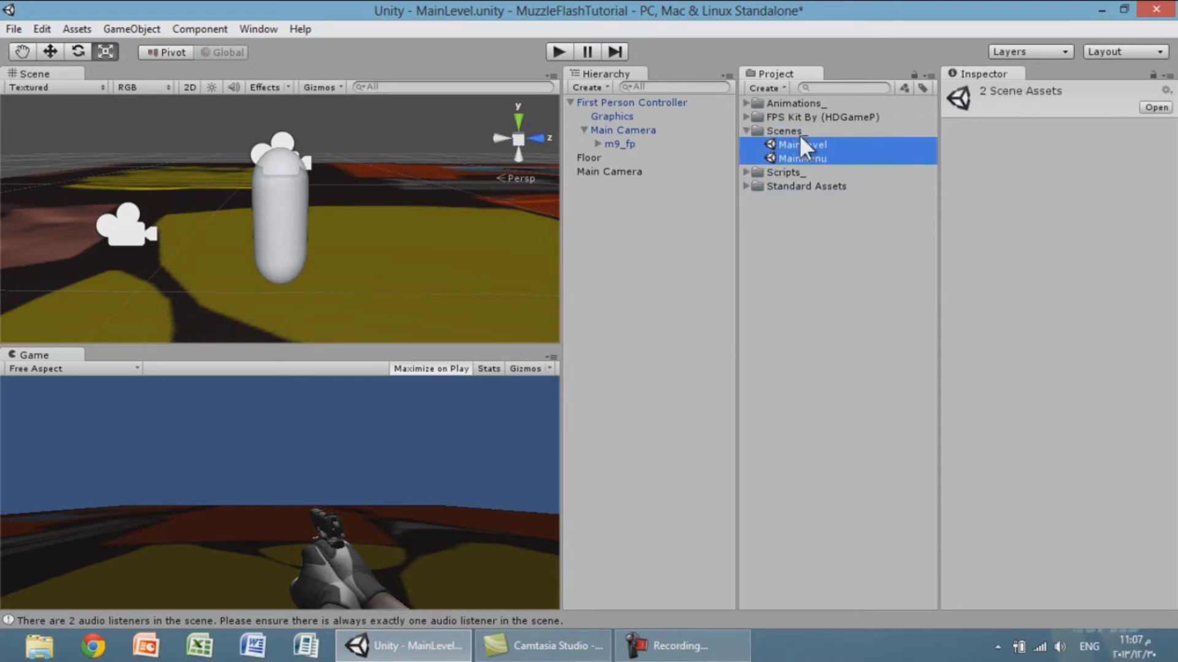
{"action": "left_click", "coordinate": [746, 130]}
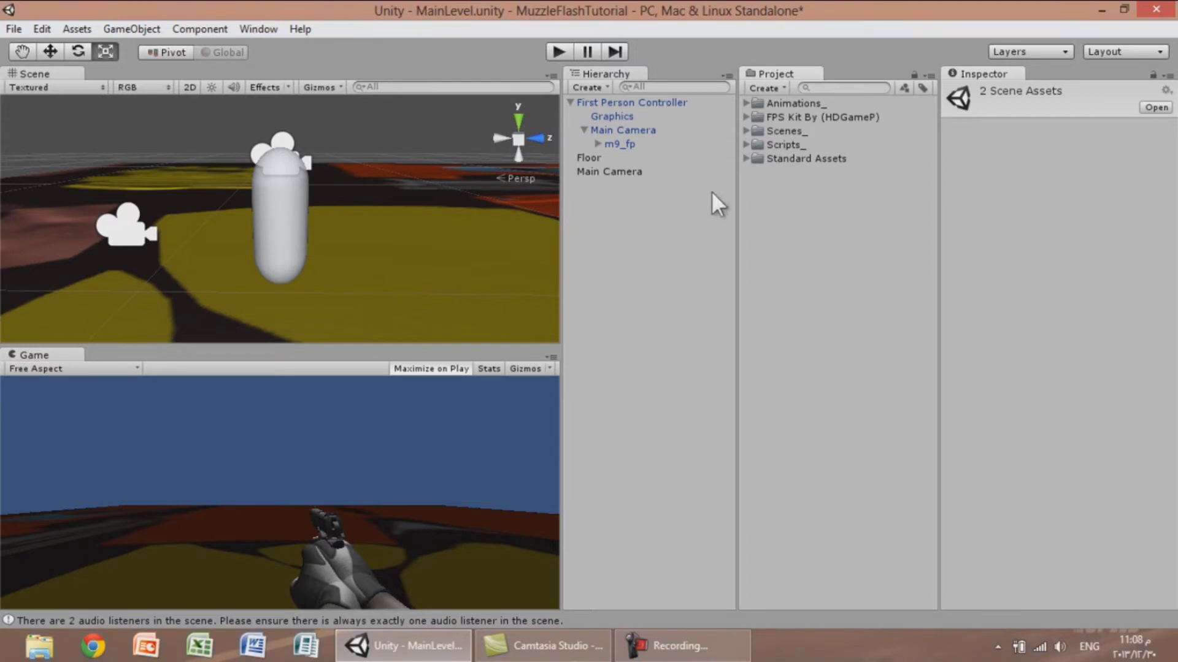
{"action": "left_click", "coordinate": [785, 186]}
Create a new JavaScript named PlayerSetup inside the Scripts_ folder.
{"action": "left_click", "coordinate": [746, 145]}
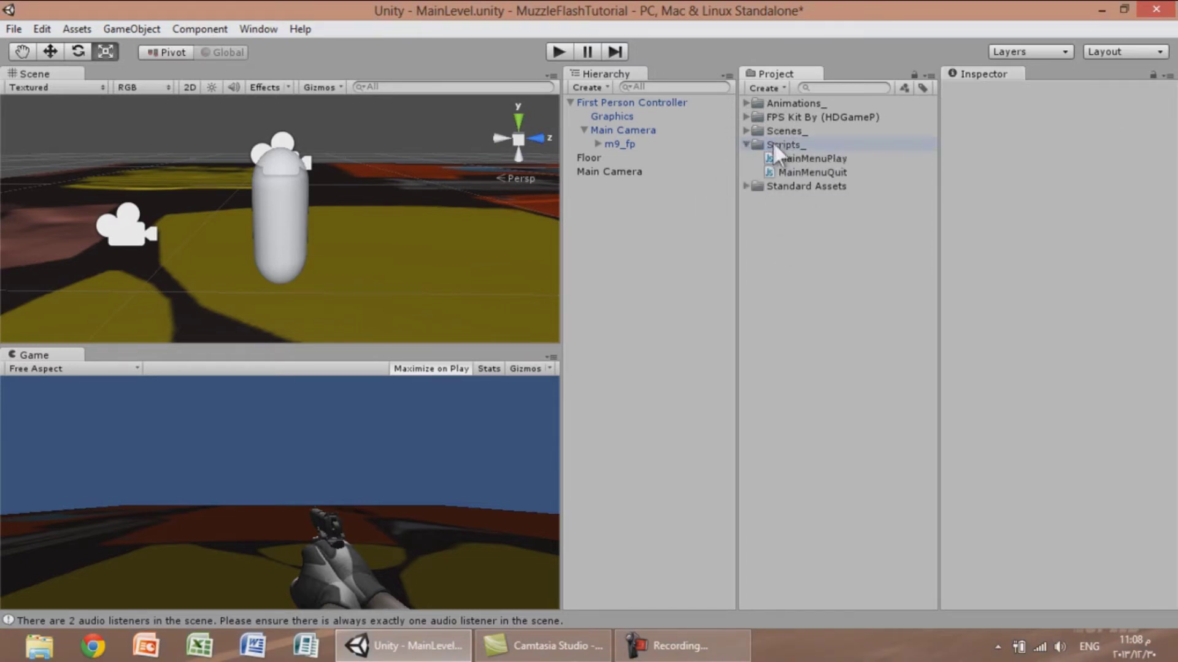
{"action": "left_click", "coordinate": [779, 144]}
{"action": "left_click", "coordinate": [766, 89]}
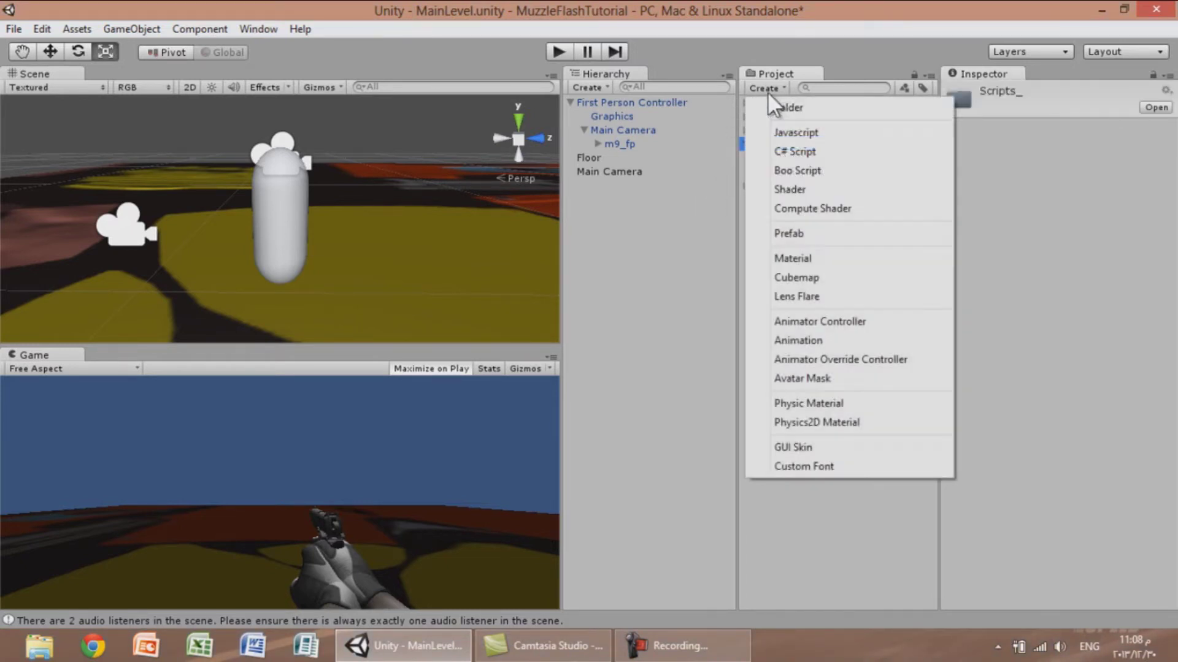
{"action": "left_click", "coordinate": [787, 130]}
{"action": "type", "text": "Muz"}
{"action": "key", "text": "BackSpace"}
{"action": "key", "text": "BackSpace"}
{"action": "key", "text": "BackSpace"}
{"action": "type", "text": "P"}
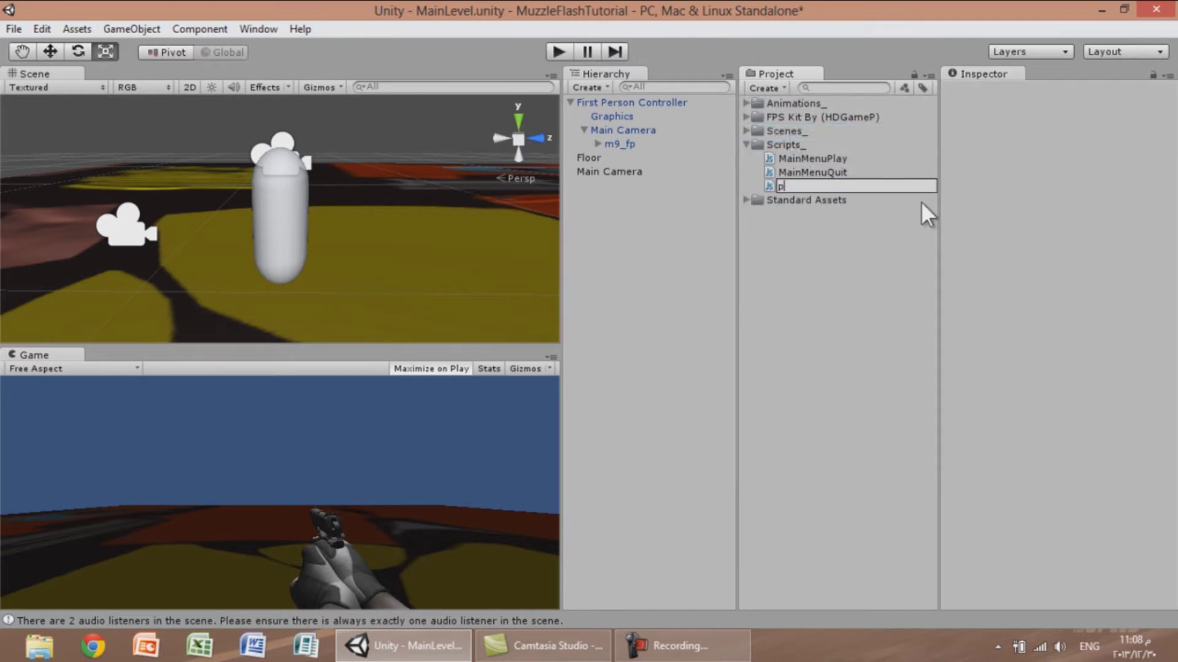
{"action": "type", "text": "laue"}
{"action": "key", "text": "BackSpace"}
{"action": "key", "text": "BackSpace"}
{"action": "type", "text": "yerSetup"}
{"action": "key", "text": "Return"}
{"action": "key", "text": "Return"}
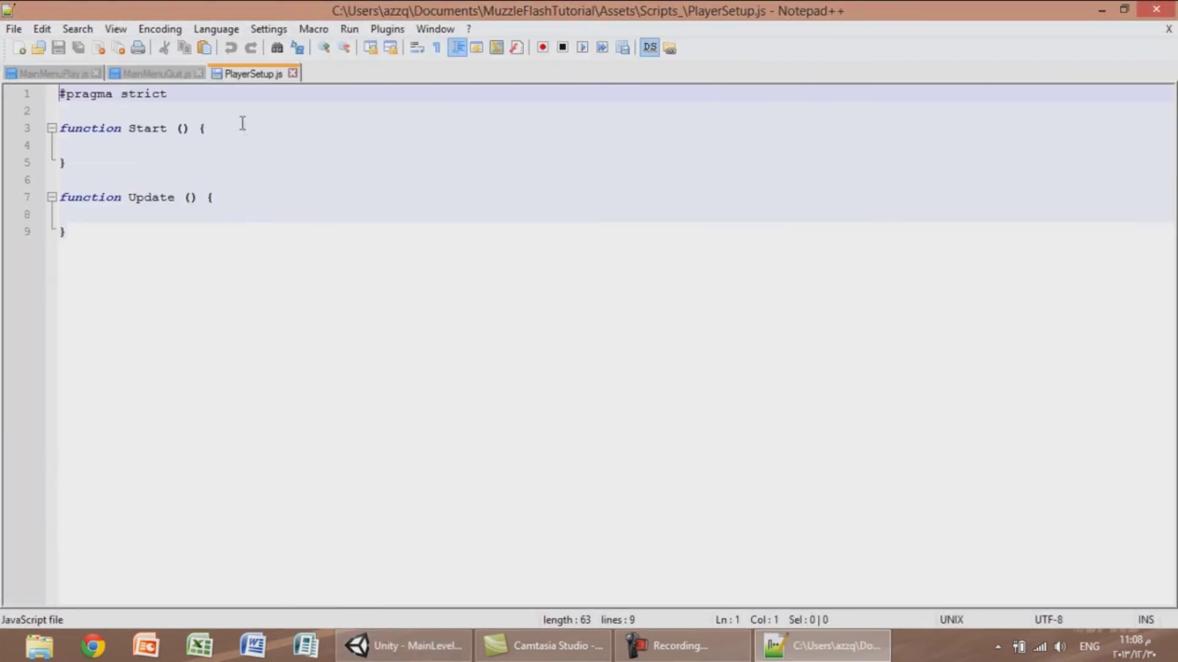
Replace the #pragma strict line with a 'public var CharMotor : CharacterMotor' declaration.
{"action": "left_click_drag", "start_coordinate": [202, 95], "coordinate": [6, 98]}
{"action": "key", "text": "BackSpace"}
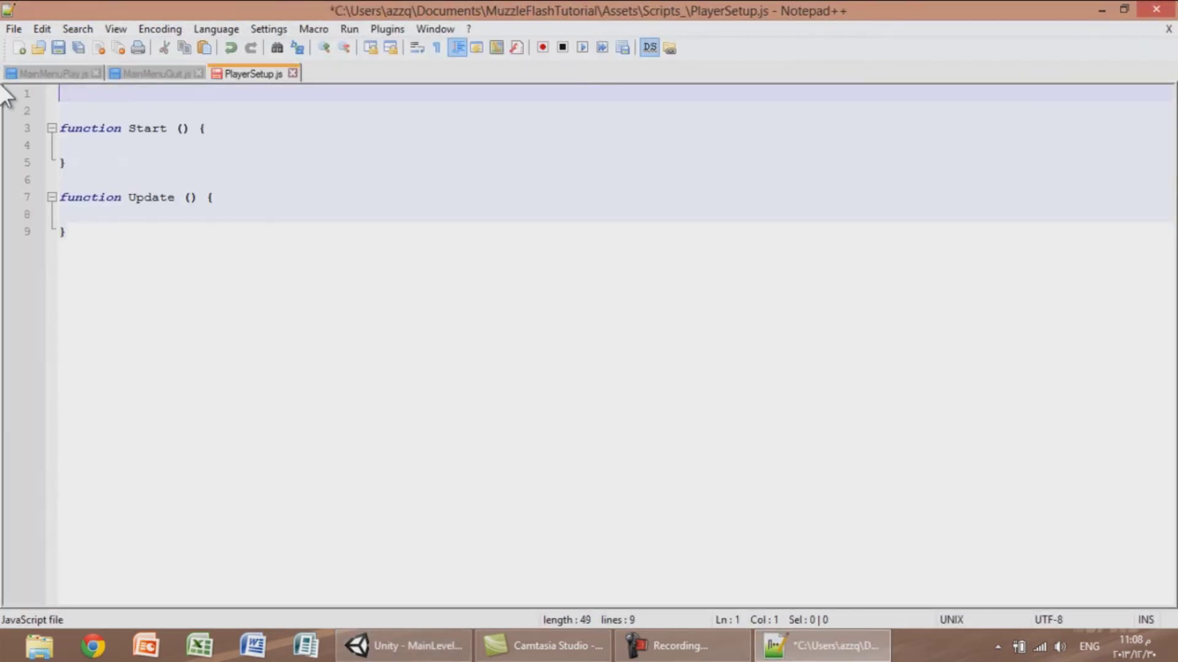
{"action": "key", "text": "Return"}
{"action": "type", "text": "public "}
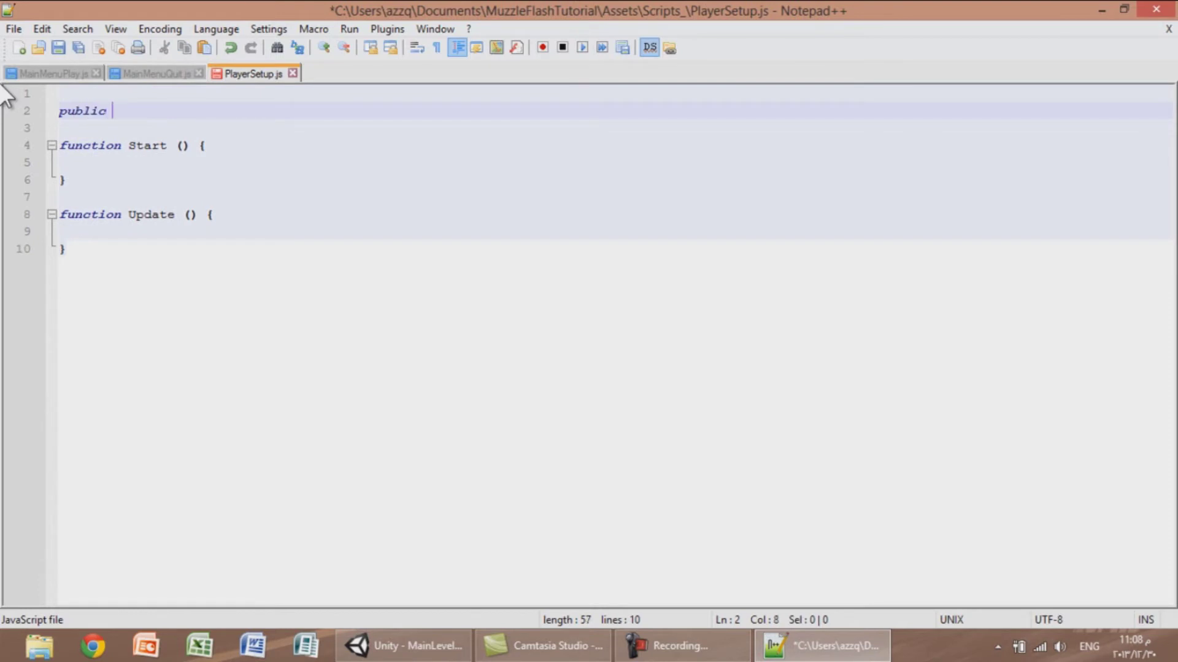
{"action": "type", "text": "var Cha"}
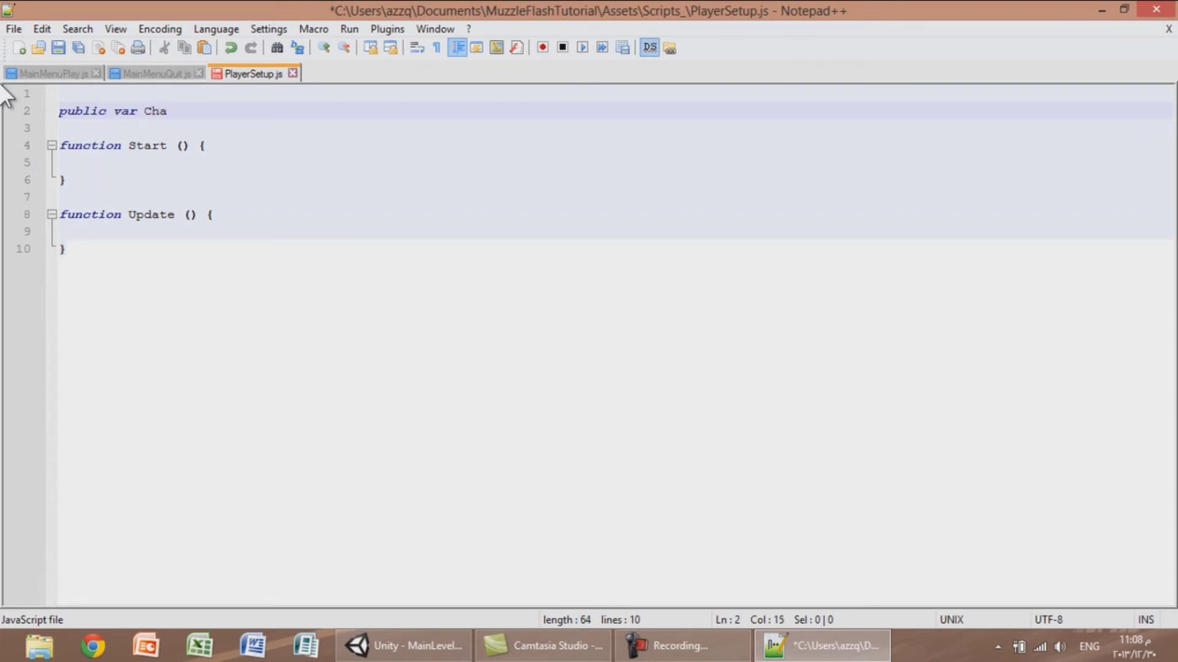
{"action": "type", "text": "racter"}
{"action": "type", "text": "Motor"}
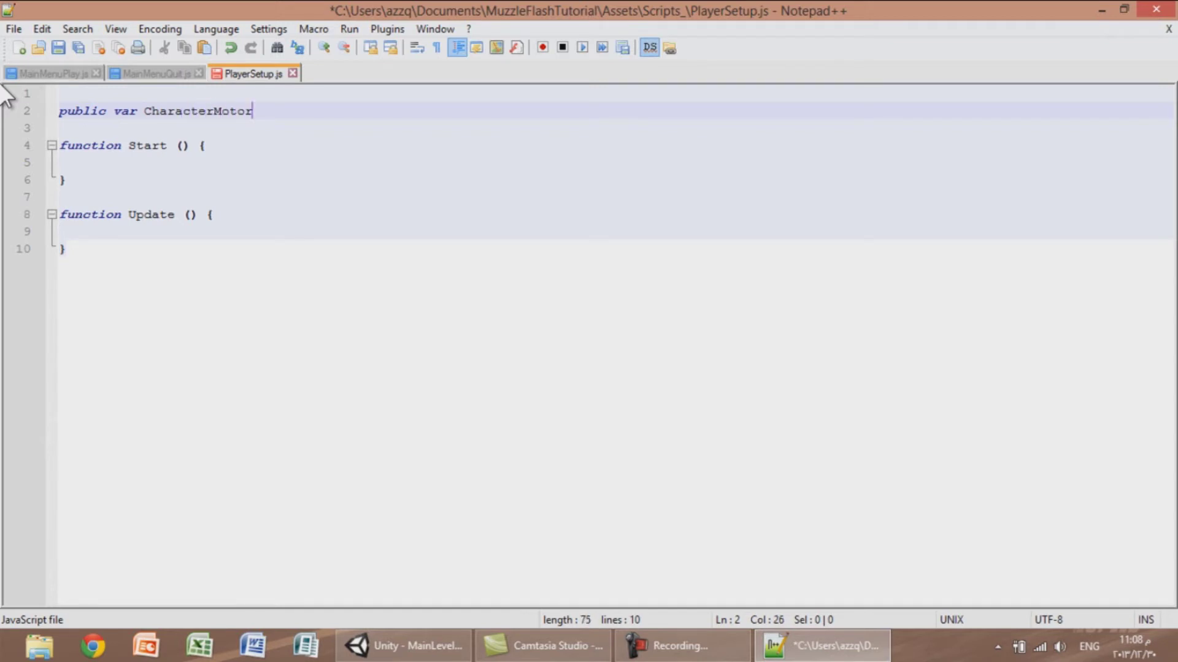
{"action": "type", "text": " :"}
{"action": "type", "text": " CharacterMotor"}
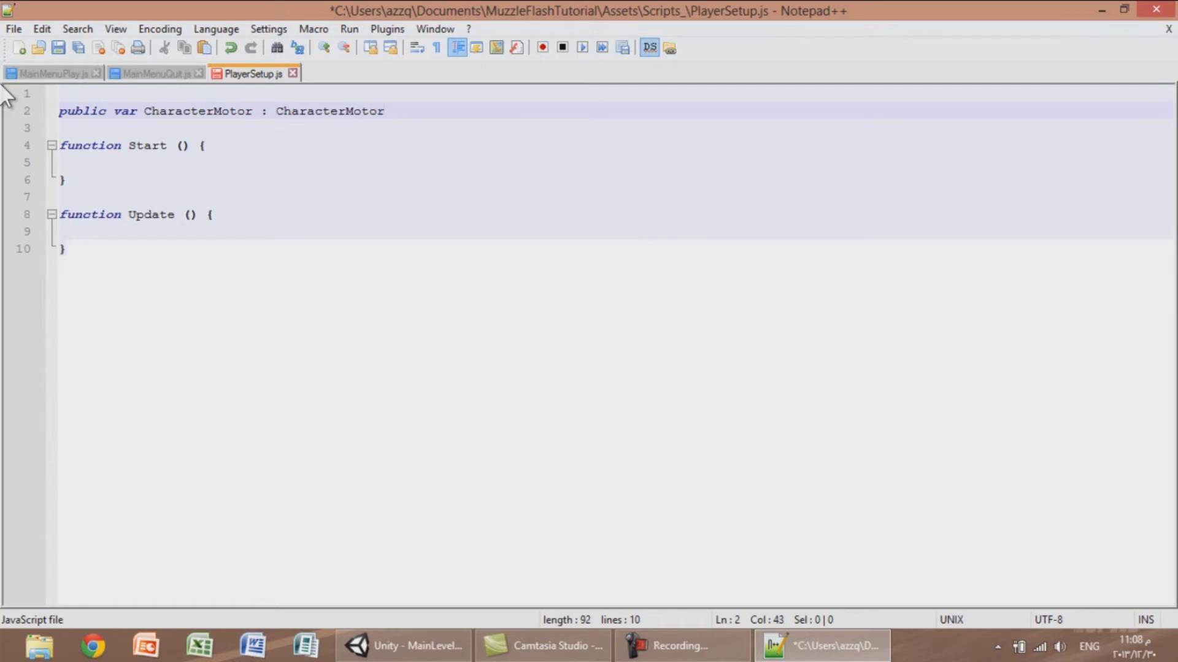
{"action": "left_click_drag", "start_coordinate": [214, 112], "coordinate": [174, 112]}
{"action": "key", "text": "BackSpace"}
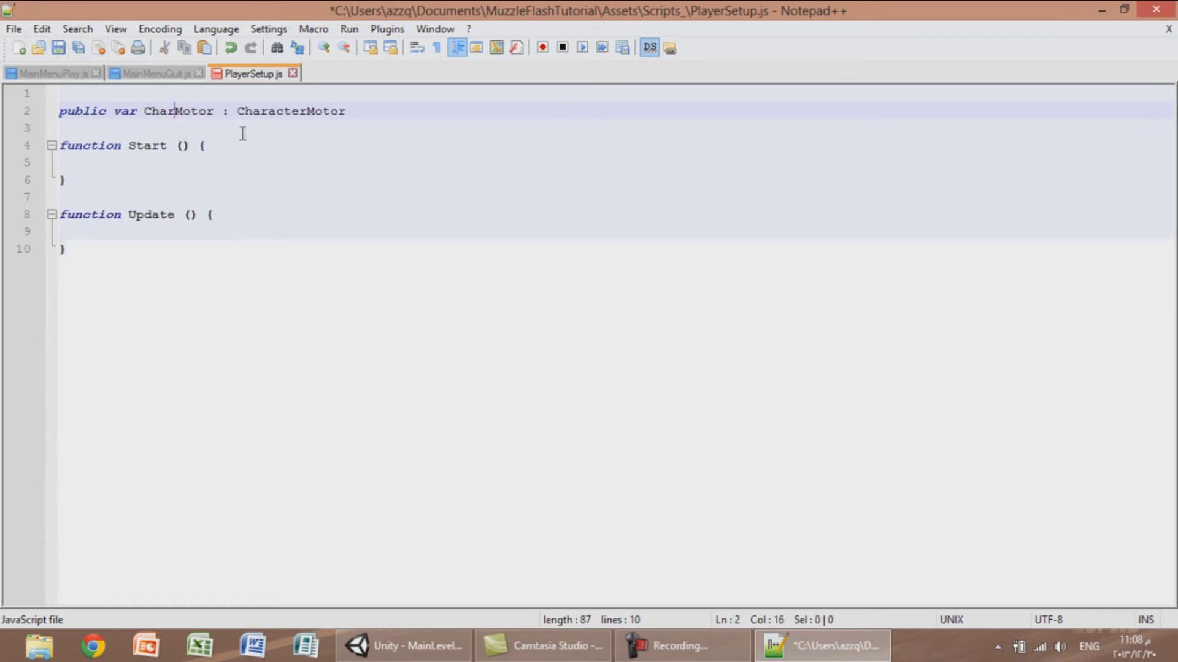
Add 'public var WalkAnimationHolder : Transform;' below it and save PlayerSetup.js.
{"action": "left_click", "coordinate": [380, 115]}
{"action": "key", "text": "Return"}
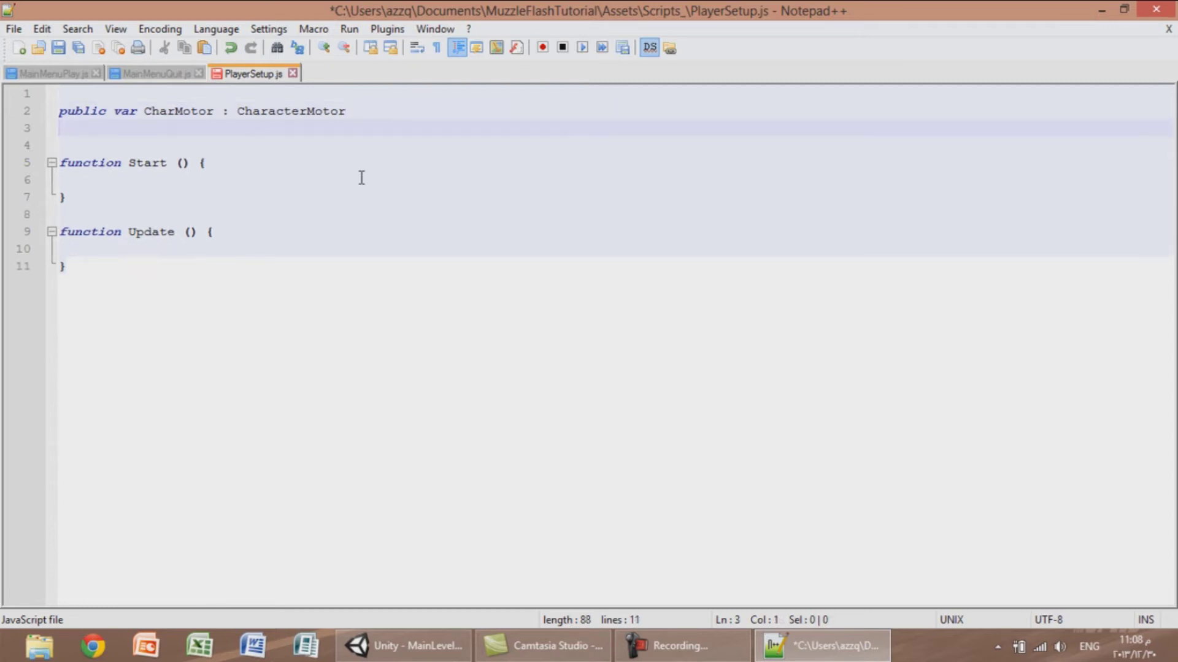
{"action": "key", "text": "Return"}
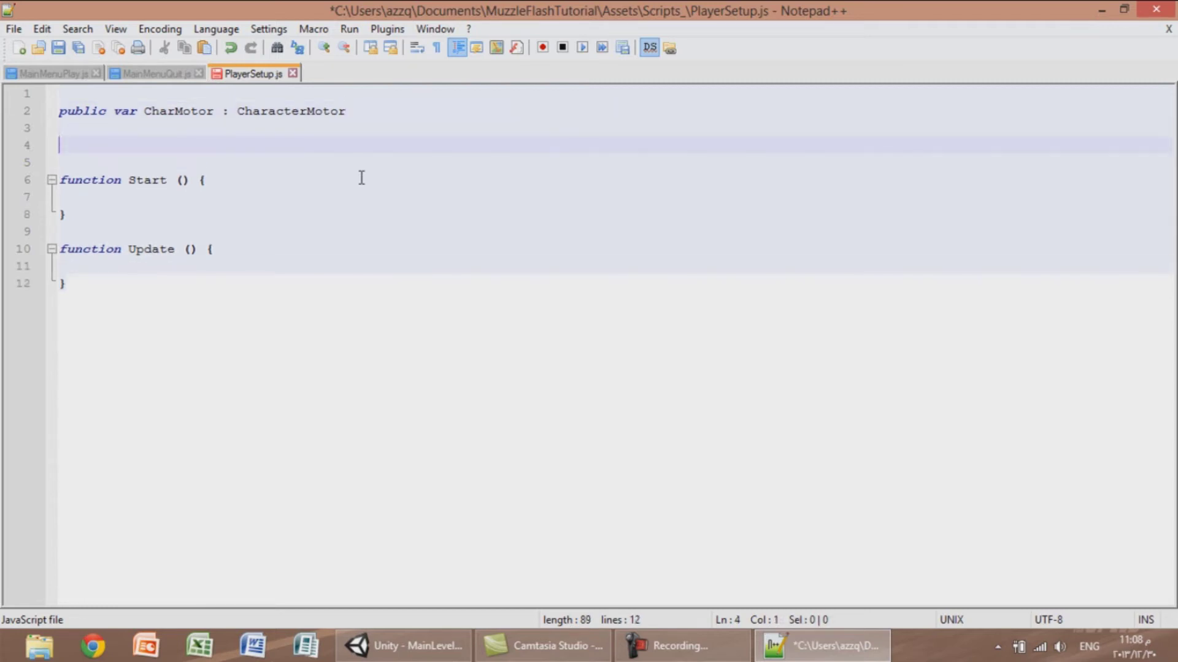
{"action": "type", "text": "public var WalkAnimation"}
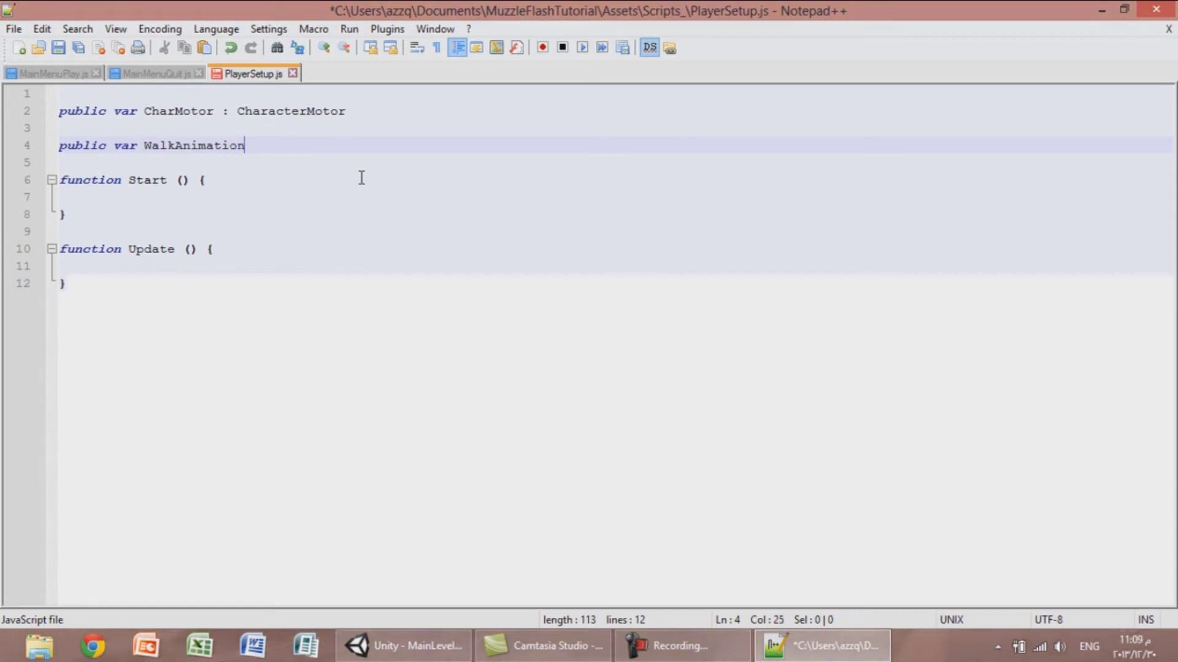
{"action": "type", "text": "Holde"}
{"action": "type", "text": "r"}
{"action": "type", "text": " : Transf"}
{"action": "type", "text": "orm"}
{"action": "type", "text": "l;"}
{"action": "key", "text": "BackSpace"}
{"action": "key", "text": "BackSpace"}
{"action": "type", "text": ";"}
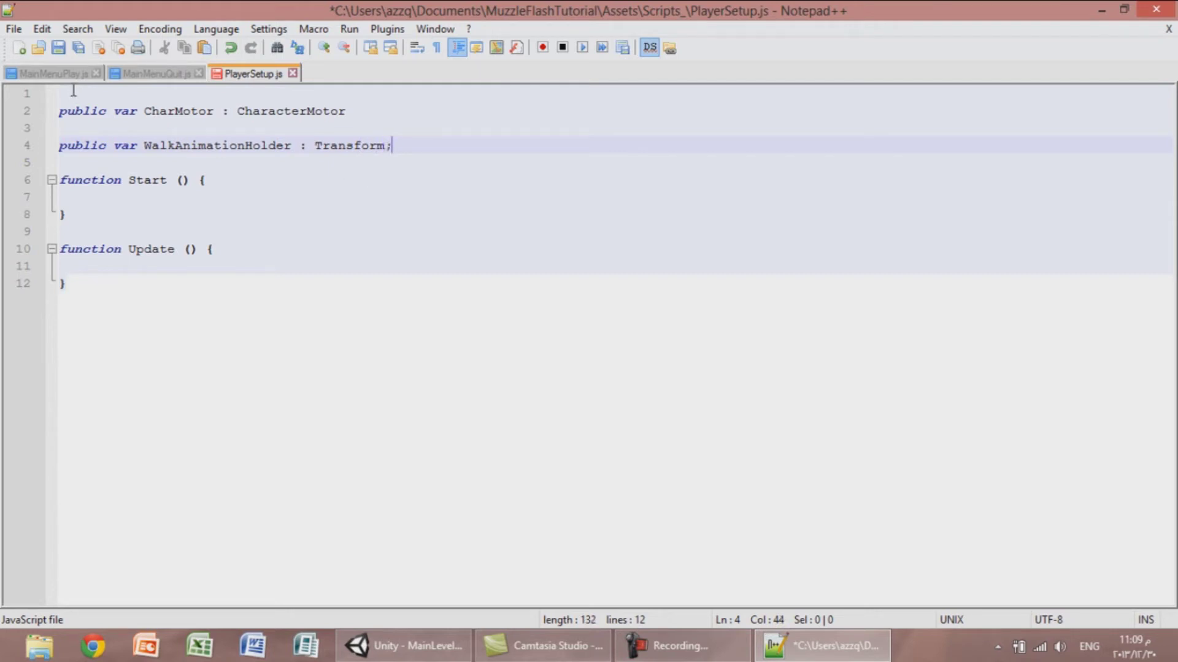
{"action": "left_click", "coordinate": [58, 47]}
{"action": "left_click", "coordinate": [402, 645]}
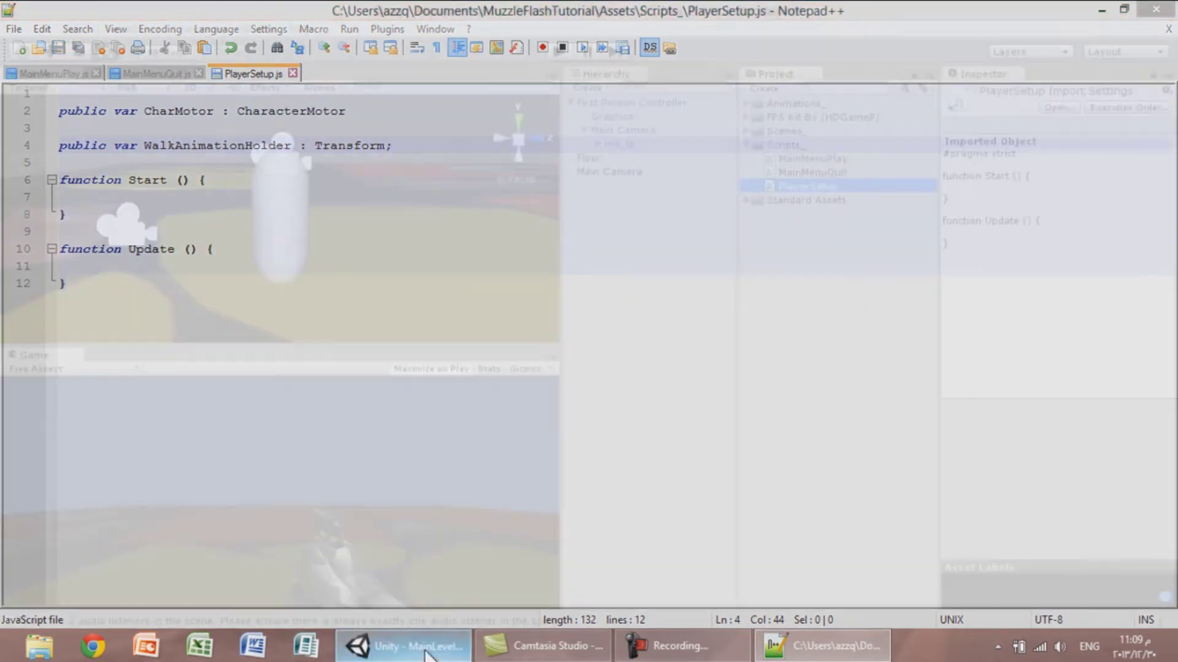
Create a new empty GameObject named WalkAnimationHolder.
{"action": "left_click", "coordinate": [632, 144]}
{"action": "left_click", "coordinate": [634, 131]}
{"action": "left_click", "coordinate": [636, 146]}
{"action": "left_click", "coordinate": [625, 123]}
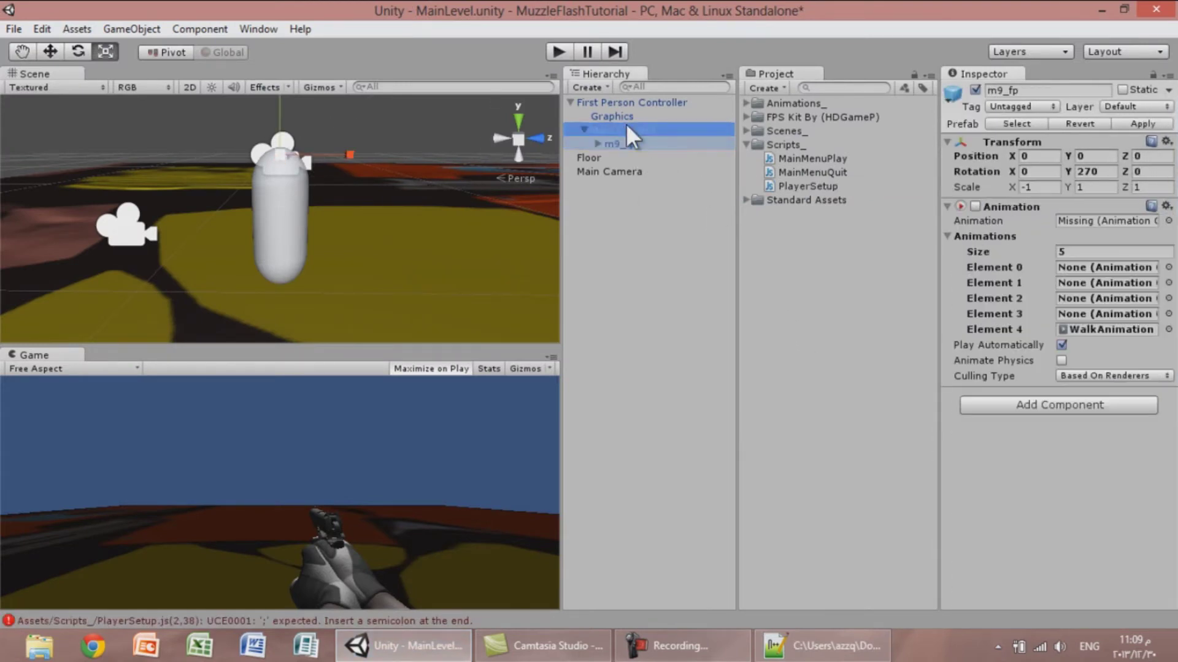
{"action": "left_click", "coordinate": [133, 29]}
{"action": "left_click", "coordinate": [160, 49]}
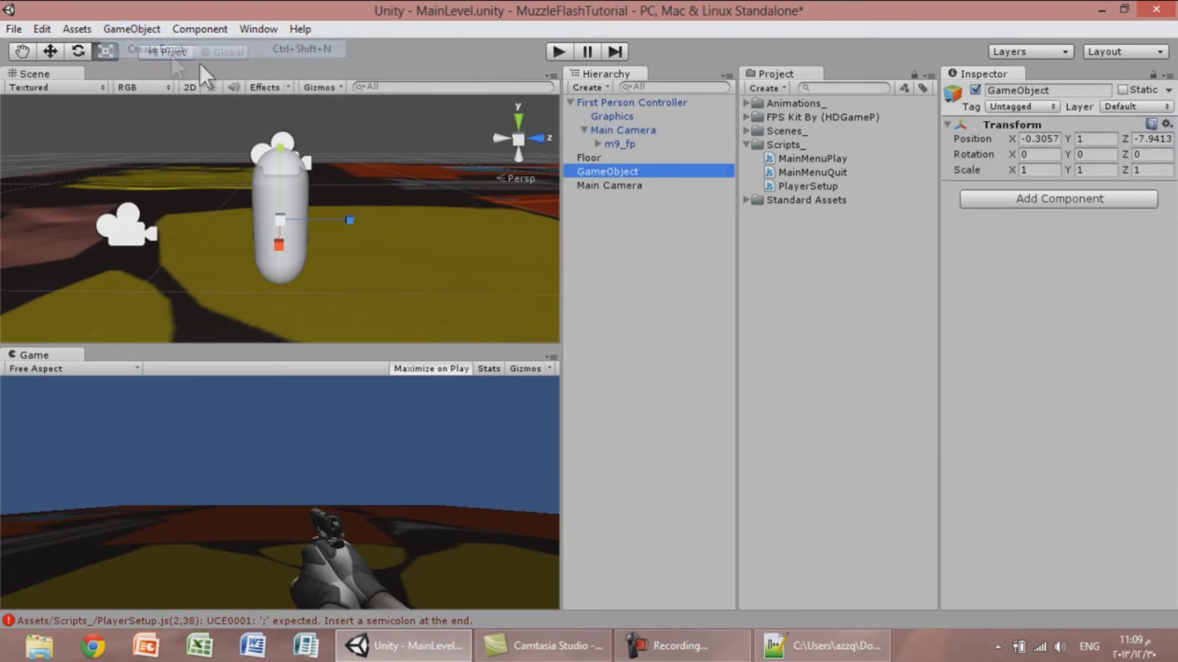
{"action": "left_click", "coordinate": [1044, 91]}
{"action": "type", "text": "WalkAnimat"}
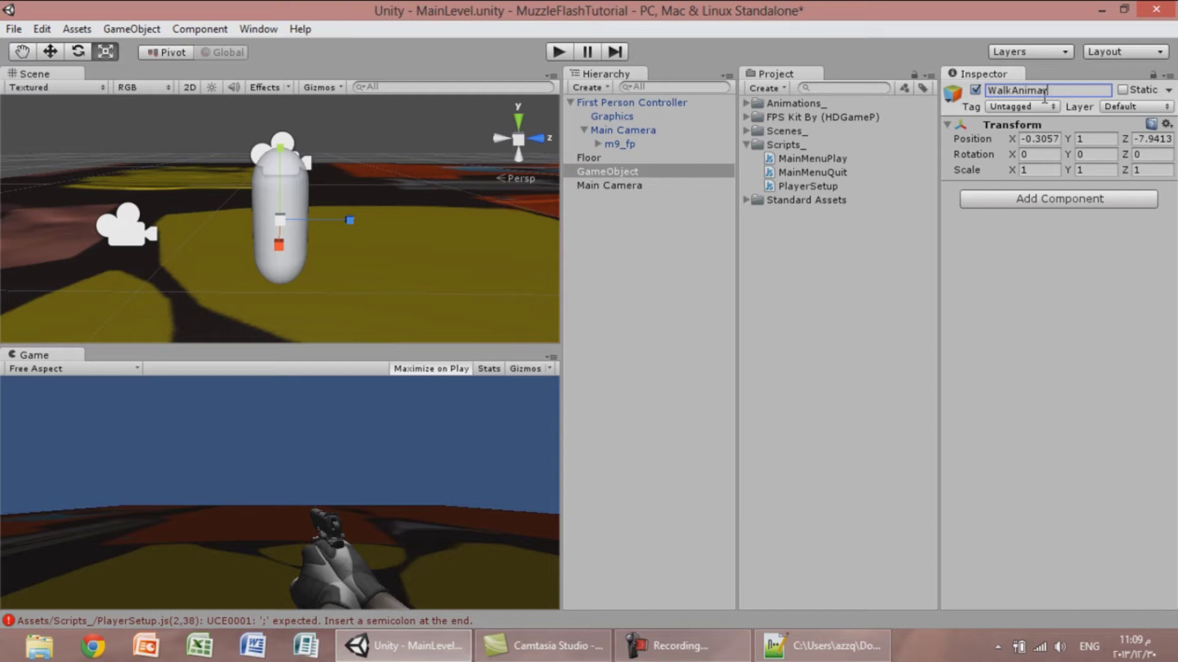
{"action": "type", "text": "ionHolder"}
{"action": "key", "text": "Return"}
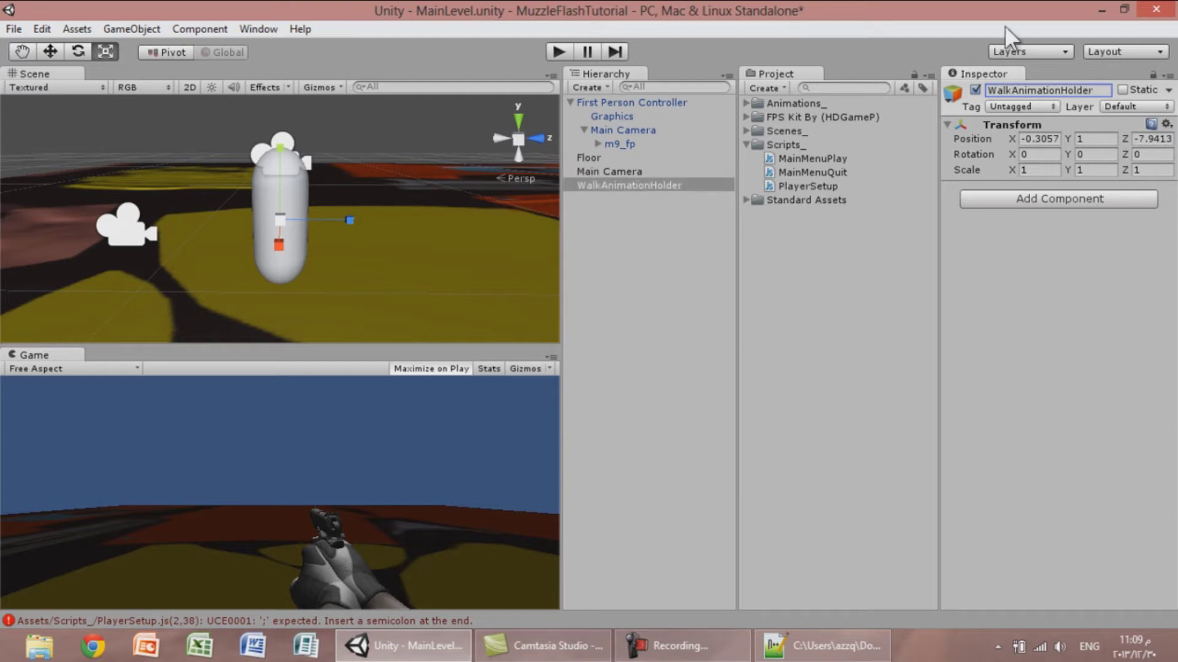
Parent WalkAnimationHolder under Main Camera at Y 0, with m9_fp as its child.
{"action": "left_click", "coordinate": [631, 173]}
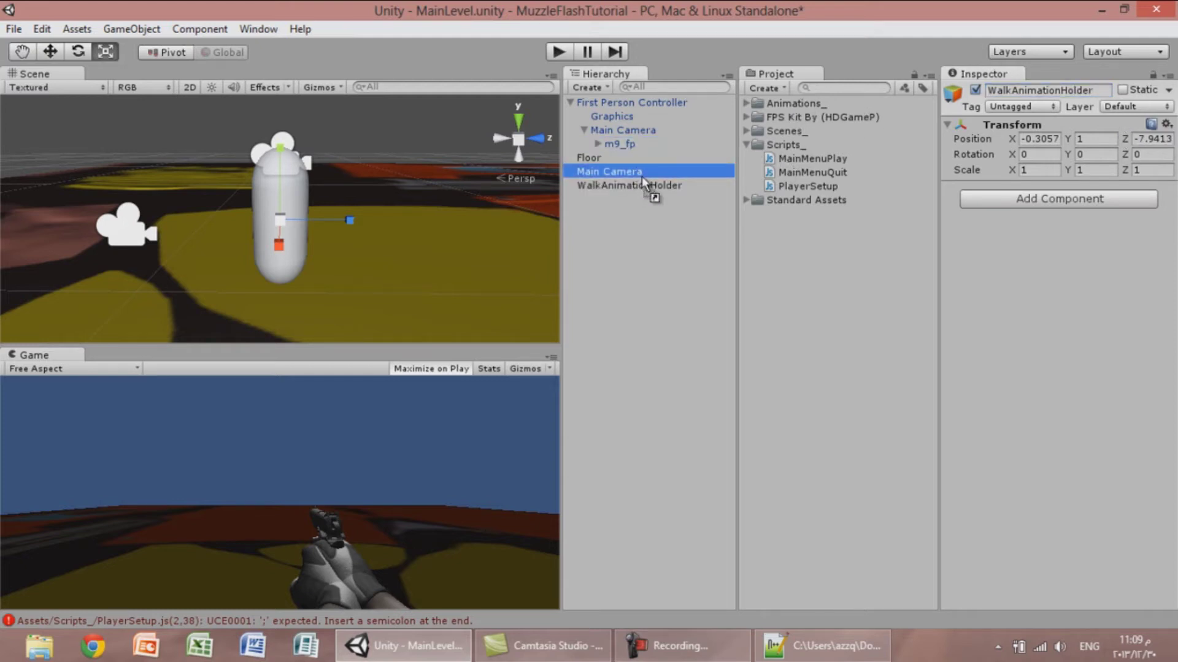
{"action": "left_click_drag", "start_coordinate": [646, 186], "coordinate": [653, 134]}
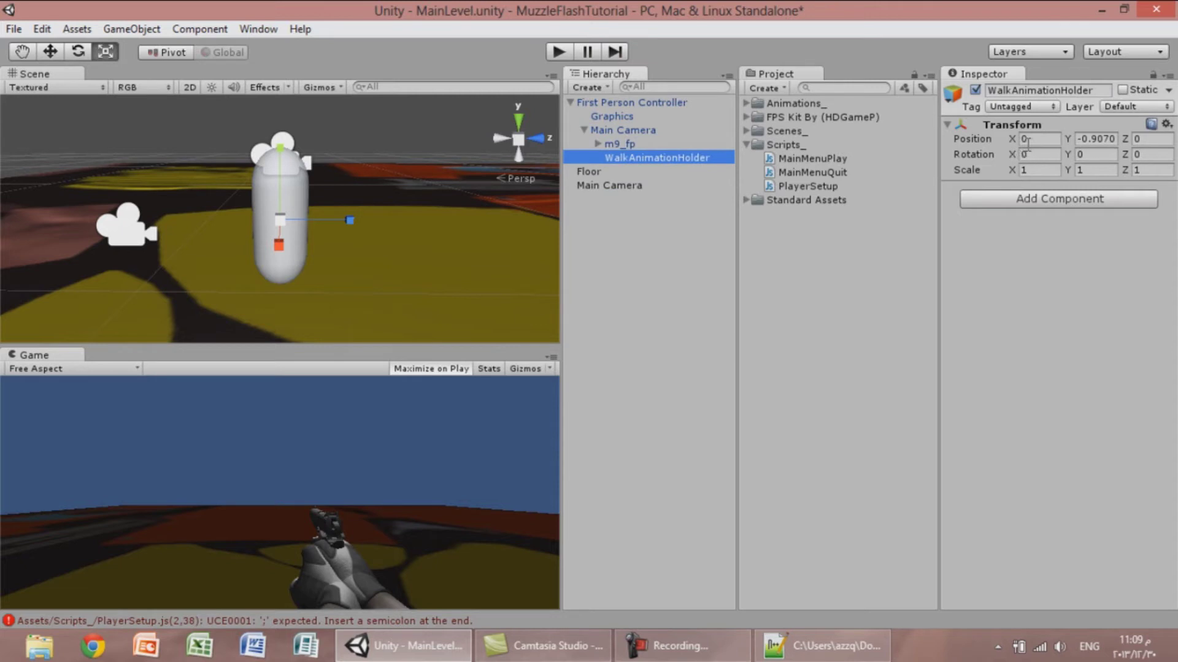
{"action": "left_click", "coordinate": [1105, 140]}
{"action": "type", "text": "0"}
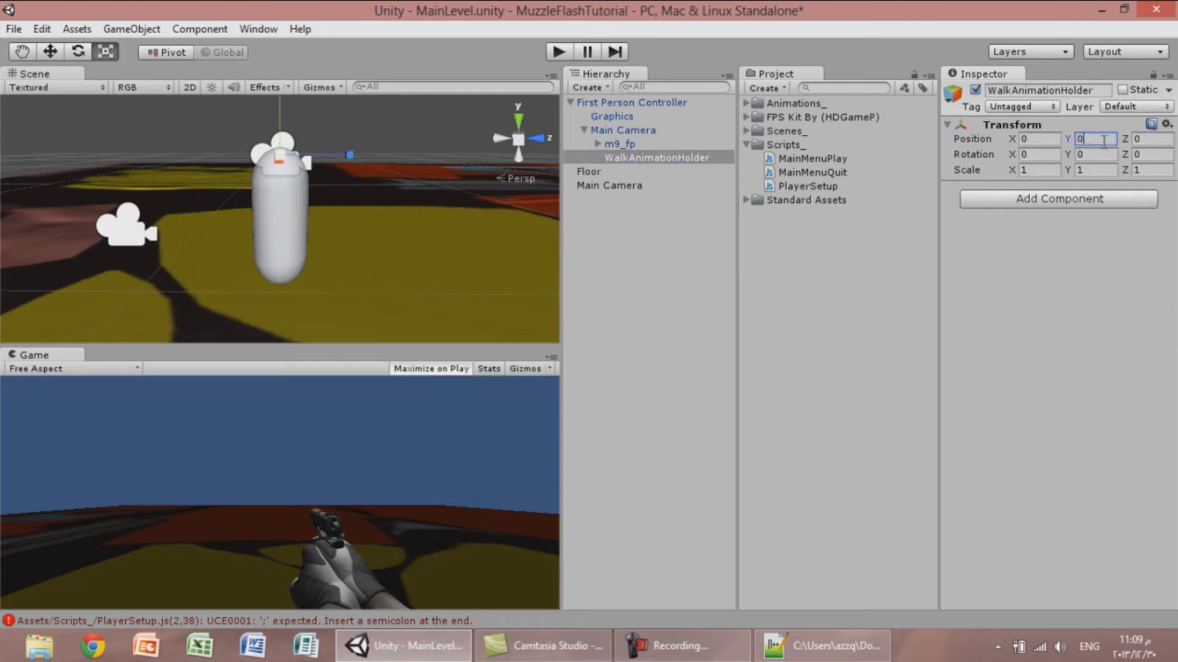
{"action": "left_click_drag", "start_coordinate": [642, 144], "coordinate": [646, 154]}
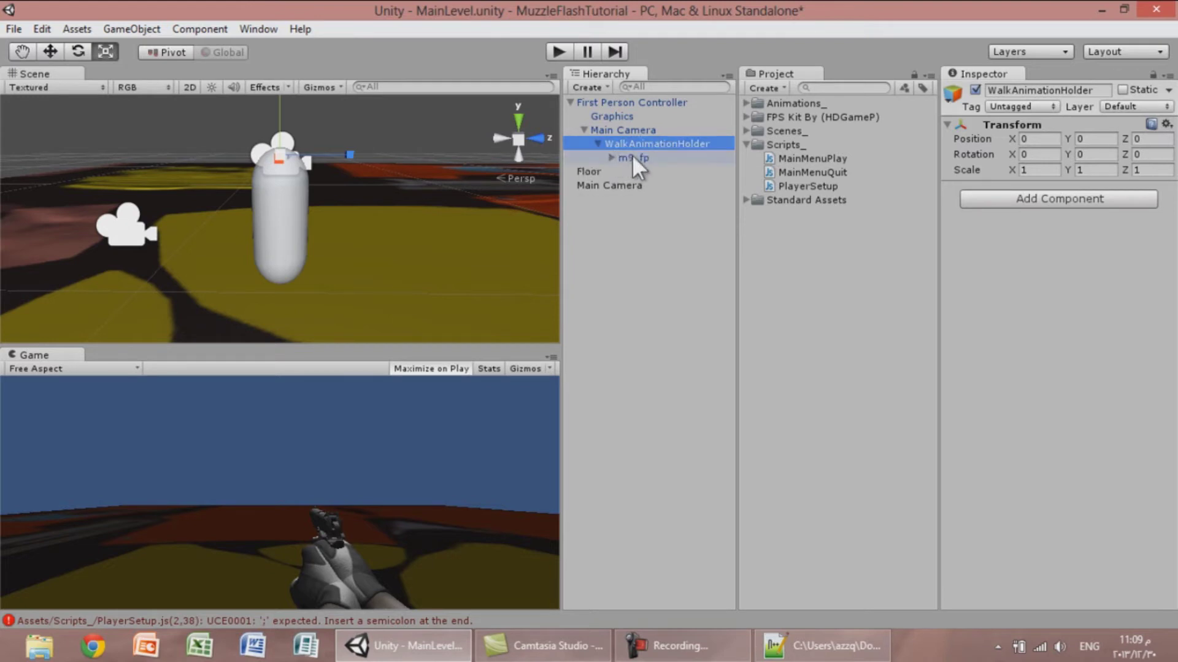
{"action": "left_click", "coordinate": [632, 155]}
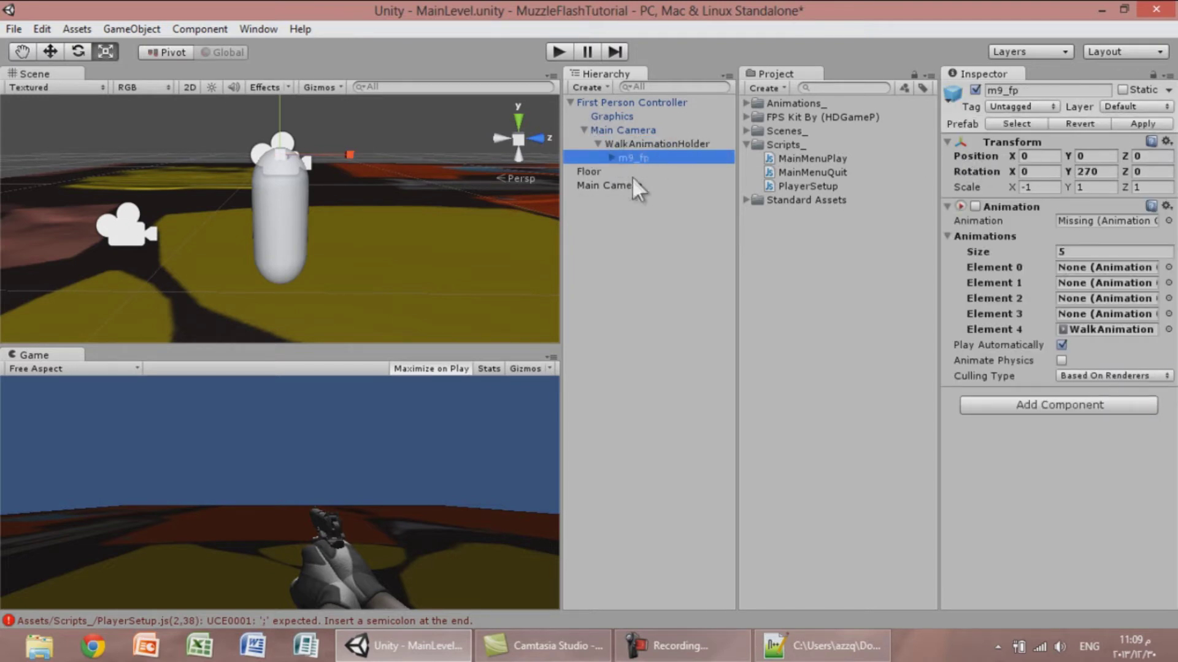
Add an Animation component to WalkAnimationHolder with one slot set to WalkAnimation.
{"action": "left_click", "coordinate": [653, 144]}
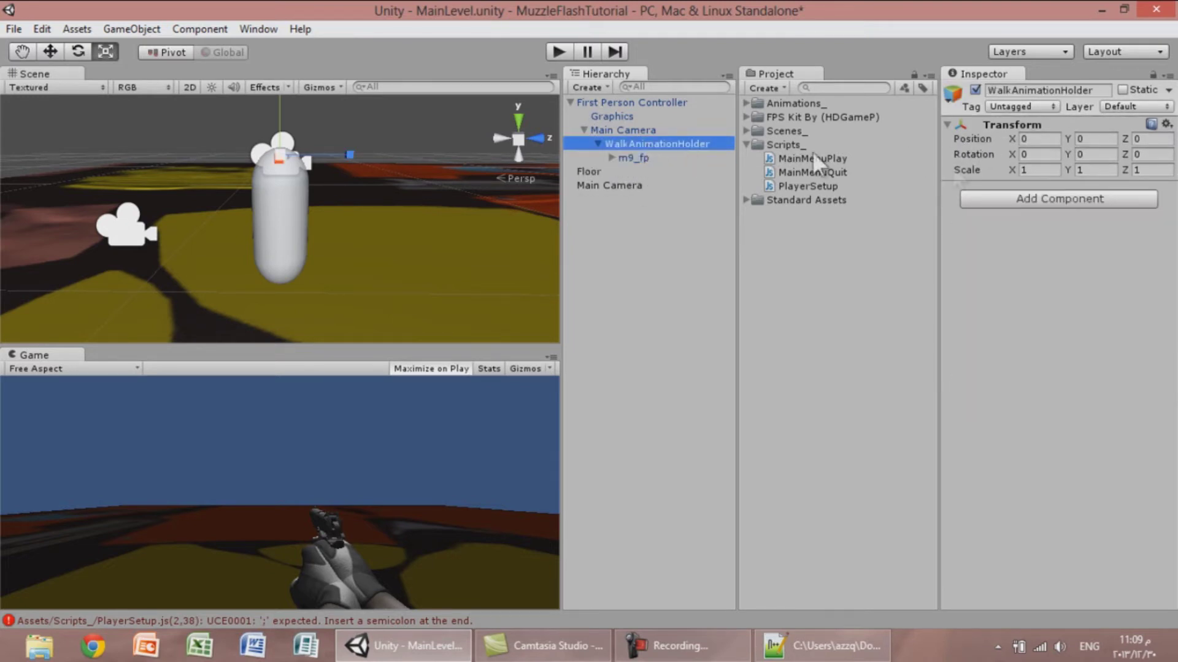
{"action": "left_click", "coordinate": [1028, 199]}
{"action": "left_click", "coordinate": [1055, 393]}
{"action": "left_click", "coordinate": [1048, 295]}
{"action": "left_click", "coordinate": [1137, 233]}
{"action": "type", "text": "1"}
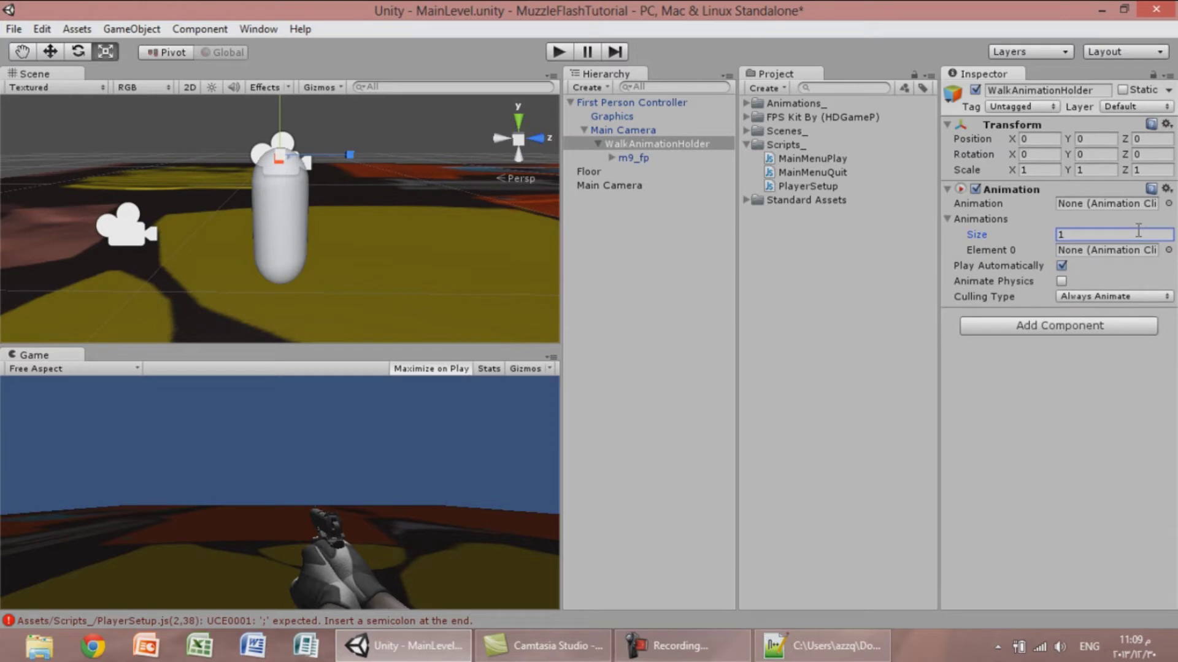
{"action": "left_click", "coordinate": [1168, 251]}
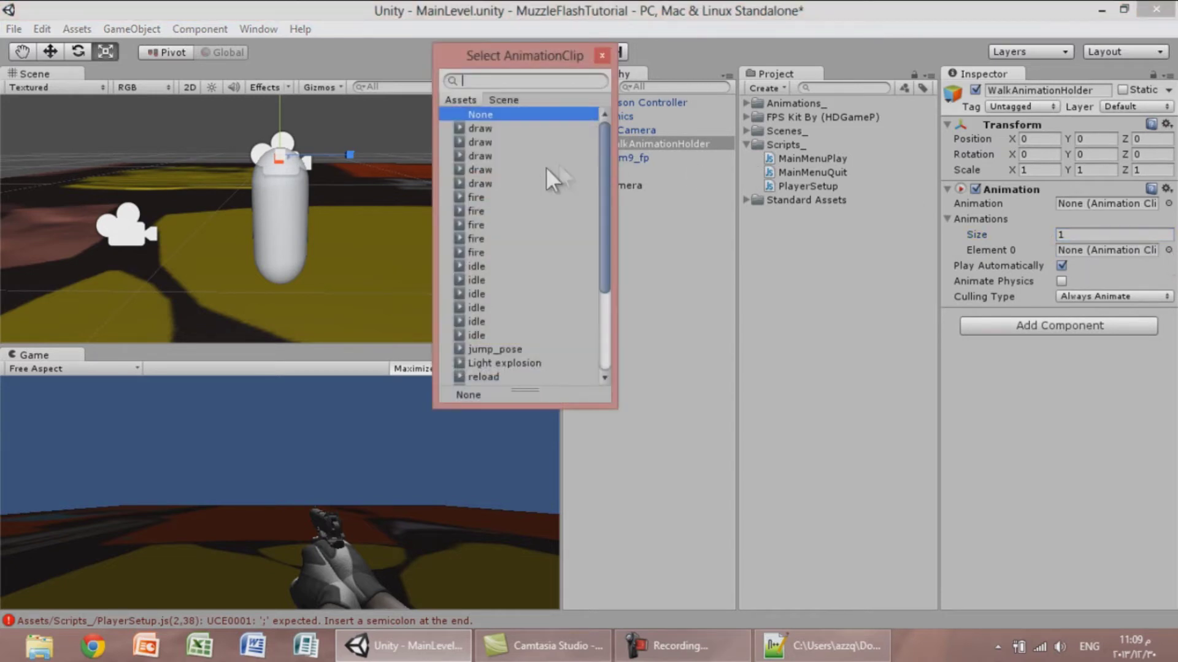
{"action": "scroll", "coordinate": [552, 184], "scroll_direction": "down", "scroll_amount": 5}
{"action": "double_click", "coordinate": [487, 377]}
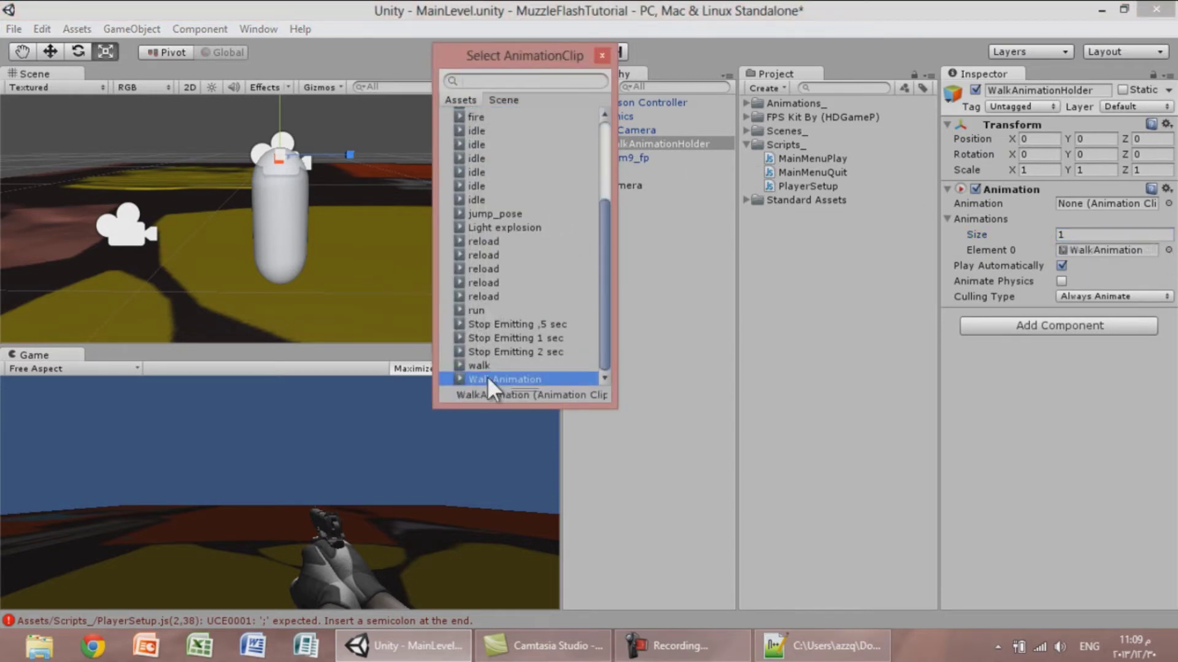
Review m9_fp, WalkAnimationHolder and Main Camera in the hierarchy.
{"action": "left_click", "coordinate": [632, 159]}
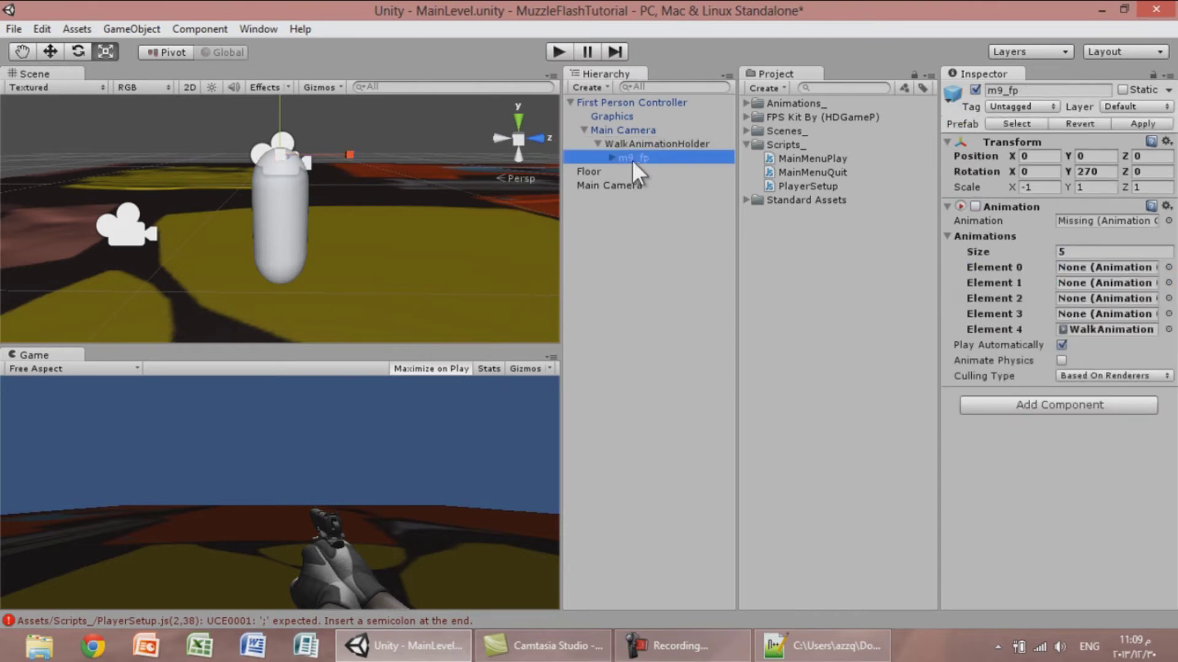
{"action": "left_click", "coordinate": [623, 146]}
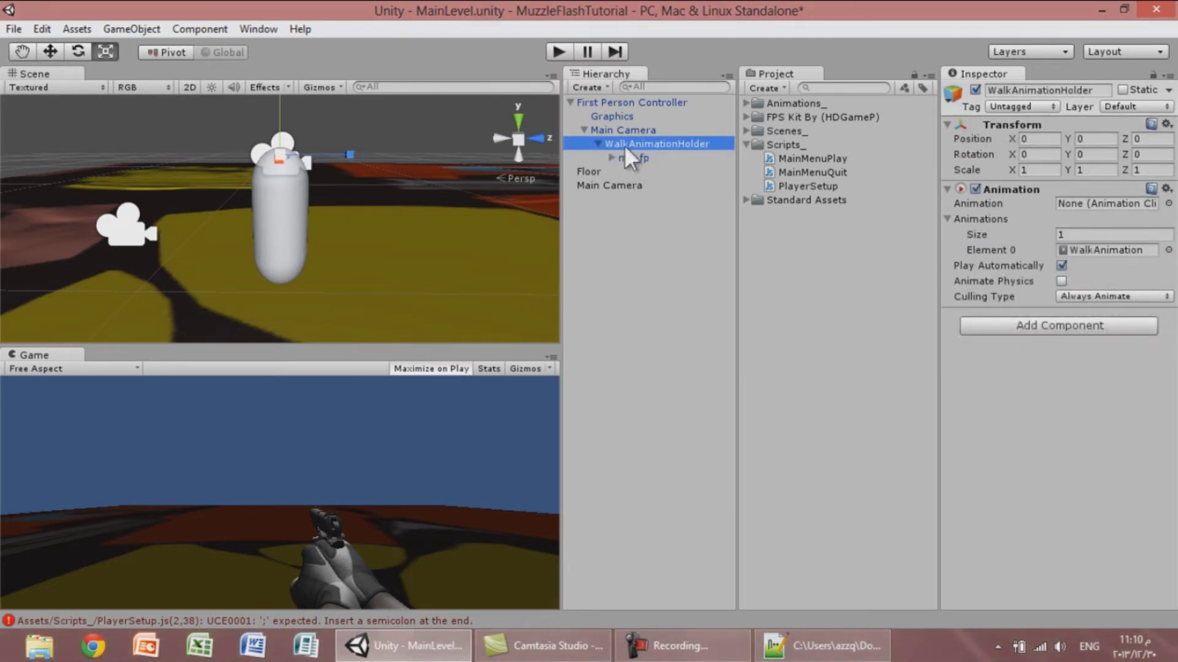
{"action": "left_click", "coordinate": [621, 131]}
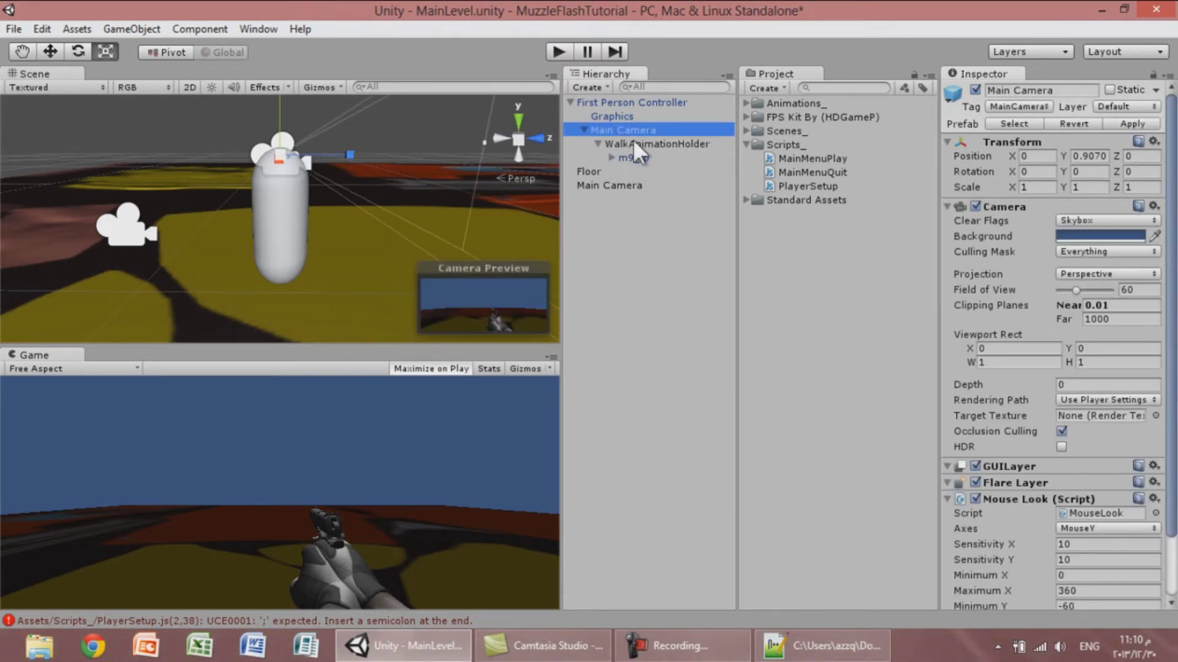
{"action": "left_click", "coordinate": [634, 144]}
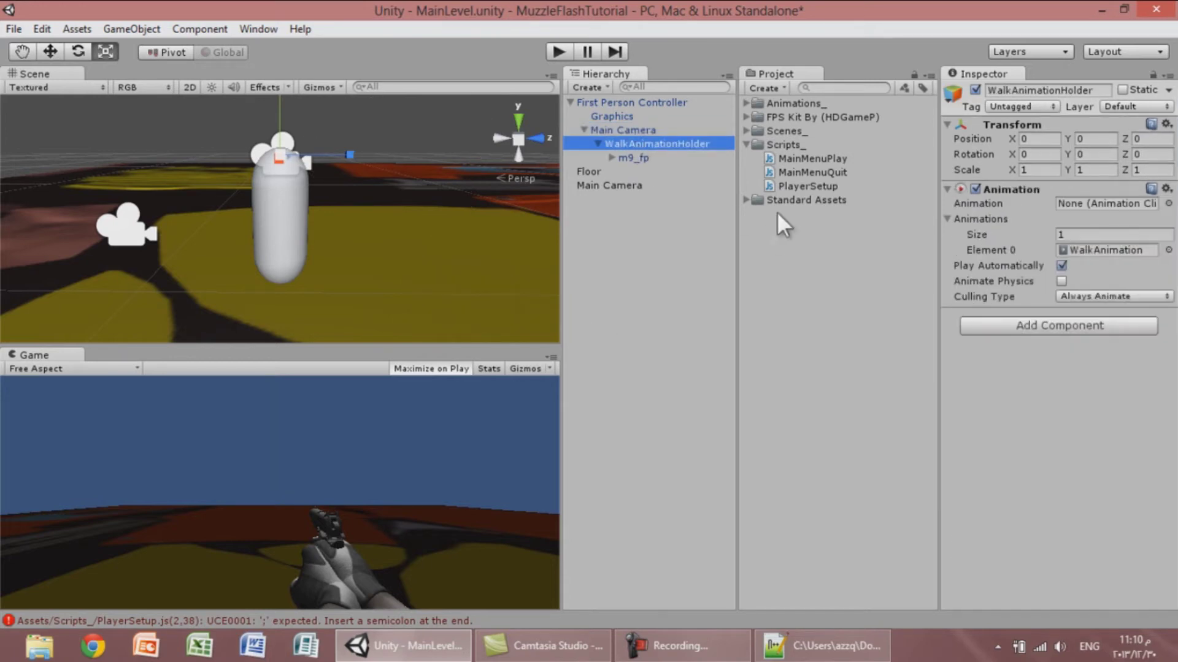
{"action": "left_click", "coordinate": [815, 653]}
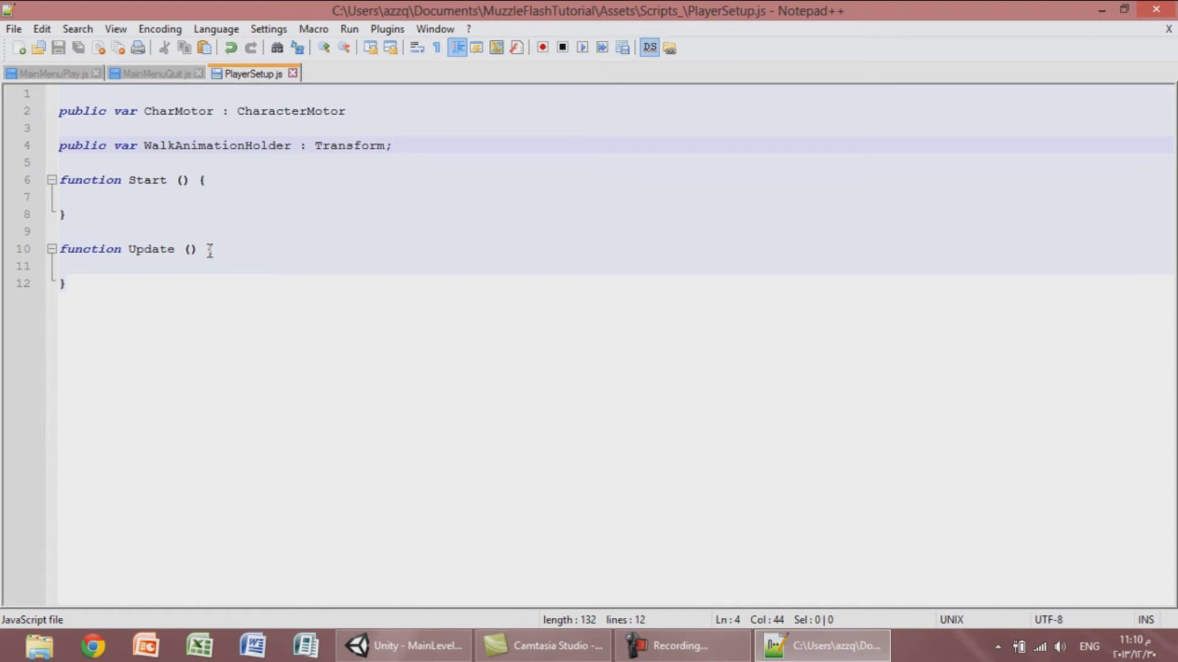
Add the missing semicolon to the CharMotor declaration and begin an 'if(' inside Update.
{"action": "left_click", "coordinate": [370, 118]}
{"action": "type", "text": ";"}
{"action": "left_click", "coordinate": [427, 146]}
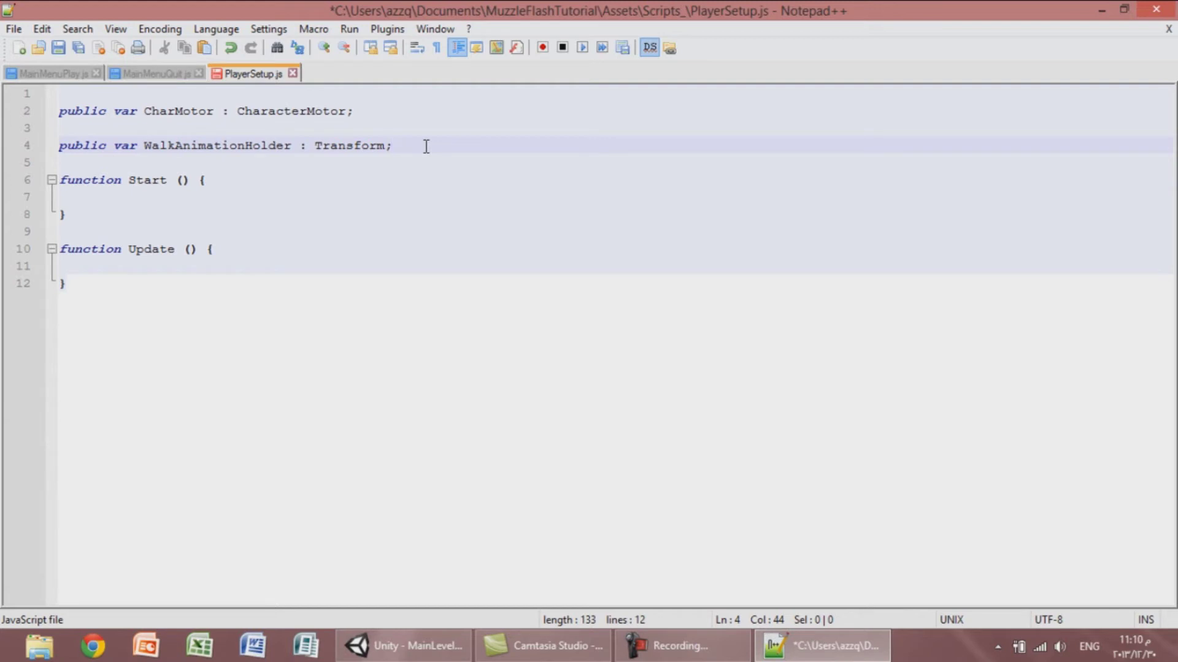
{"action": "left_click", "coordinate": [240, 181]}
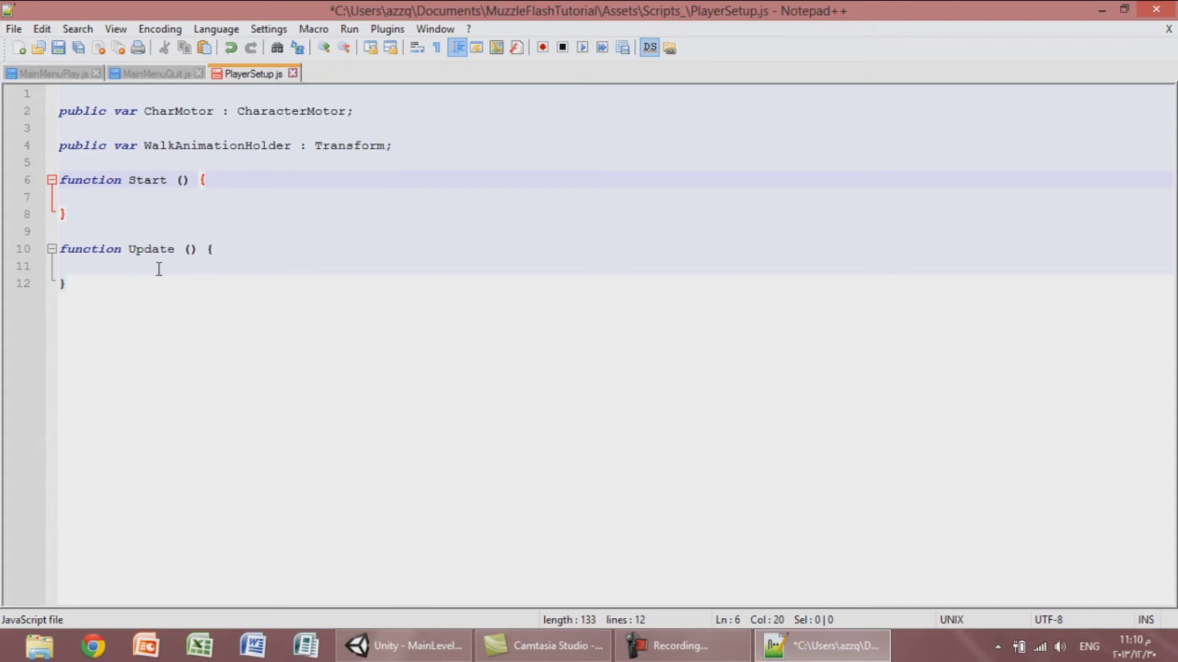
{"action": "left_click", "coordinate": [261, 258]}
{"action": "left_click", "coordinate": [245, 249]}
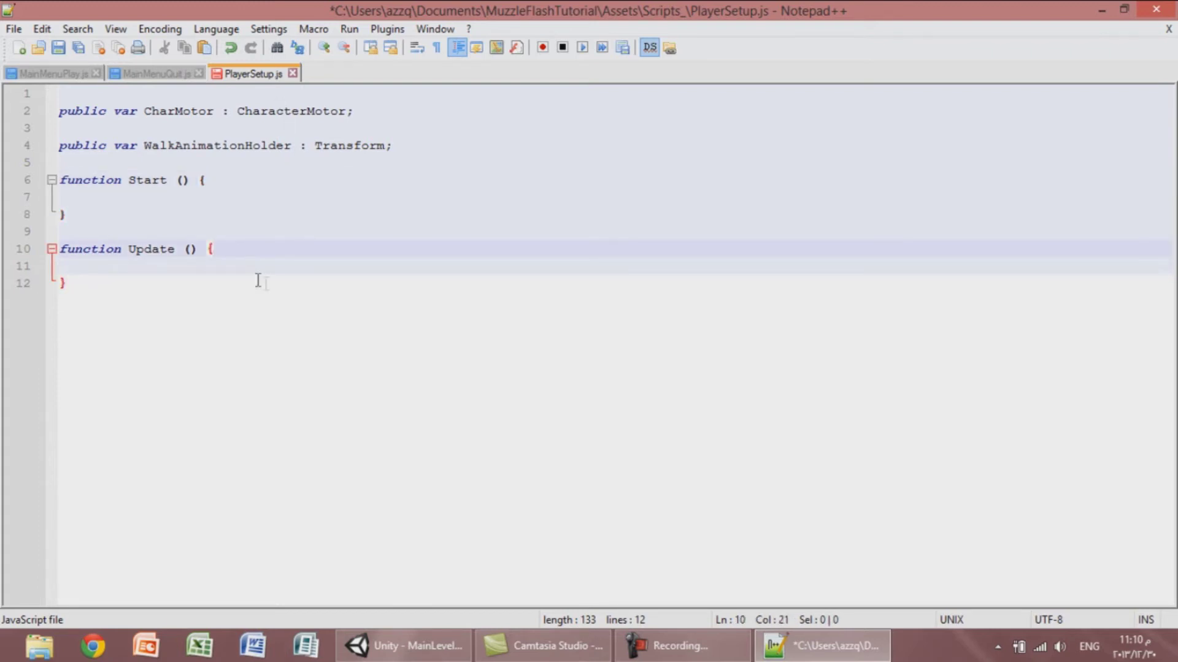
{"action": "key", "text": "Return"}
{"action": "key", "text": "Return"}
{"action": "type", "text": "if("}
{"action": "left_click", "coordinate": [393, 645]}
{"action": "left_click", "coordinate": [258, 28]}
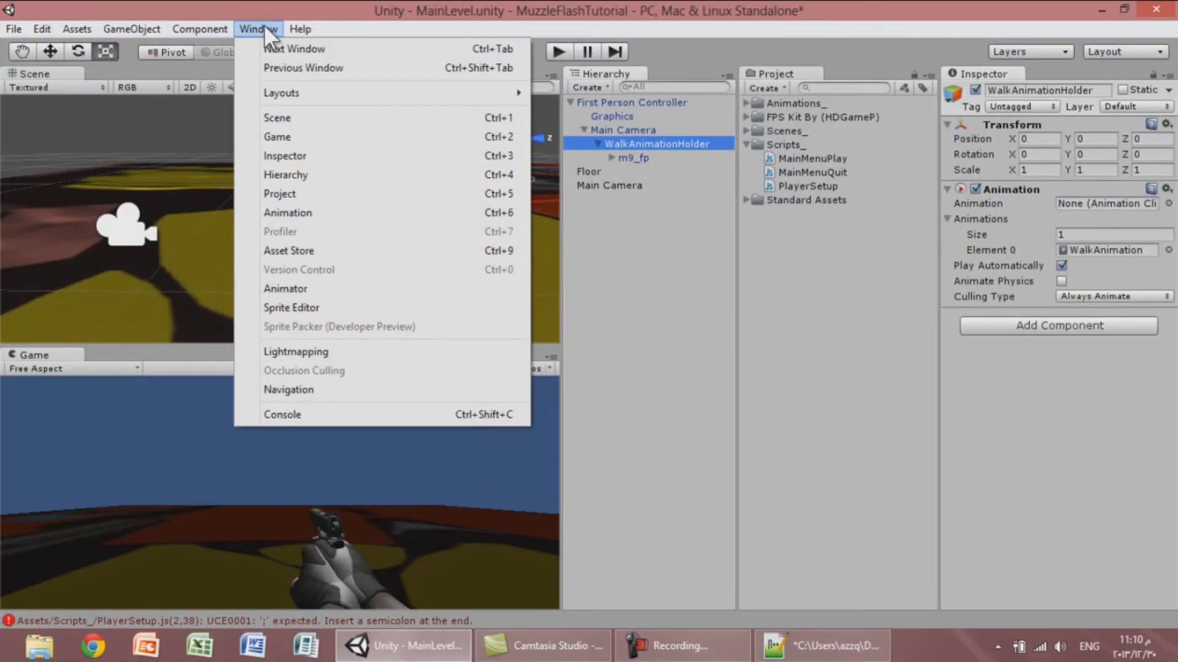
Raise the Input Manager axes count to 16 and name the new axis Run.
{"action": "mouse_move", "coordinate": [70, 21]}
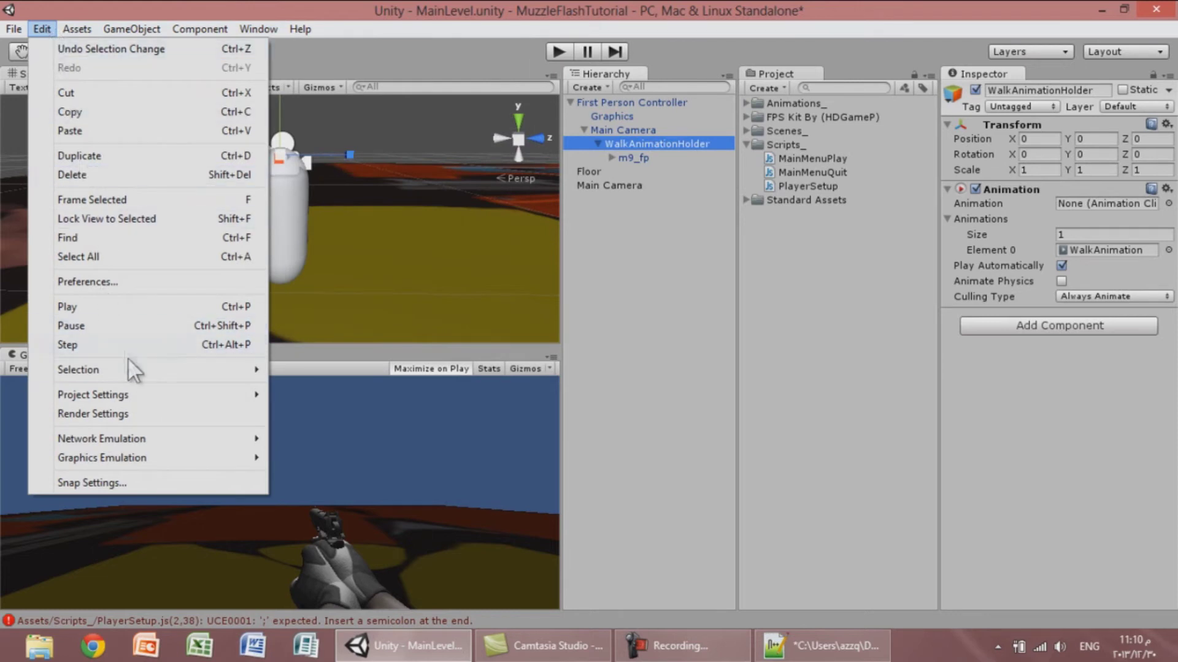
{"action": "mouse_move", "coordinate": [138, 388]}
{"action": "left_click", "coordinate": [349, 397]}
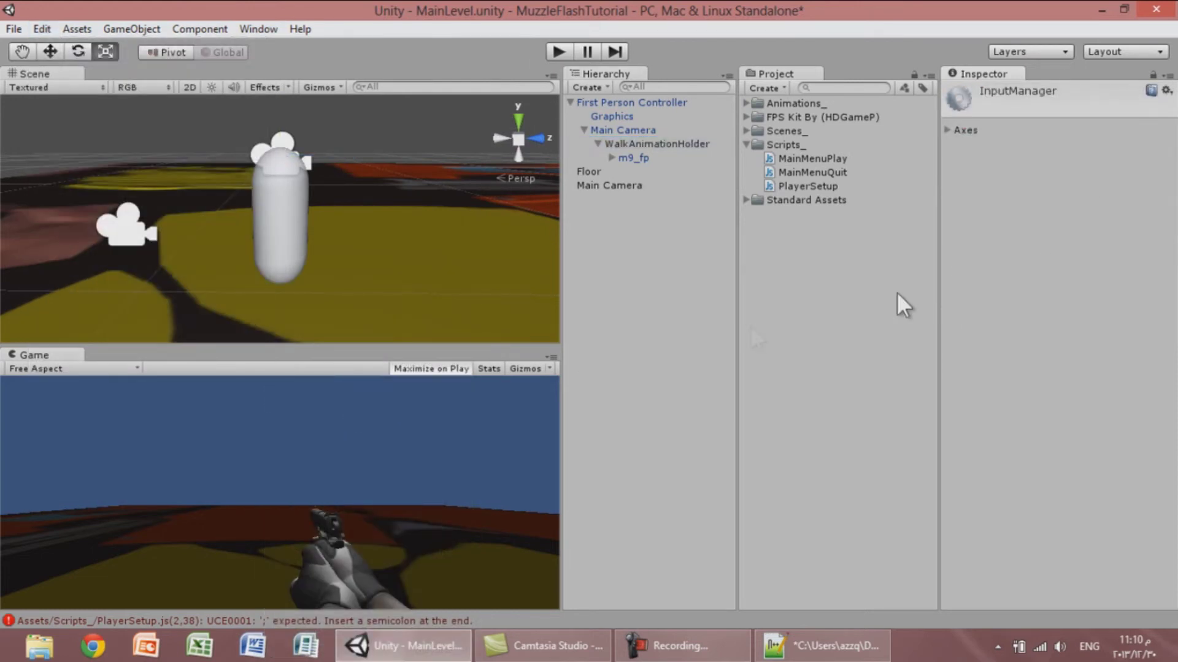
{"action": "left_click", "coordinate": [1103, 143]}
{"action": "type", "text": "16"}
{"action": "key", "text": "Return"}
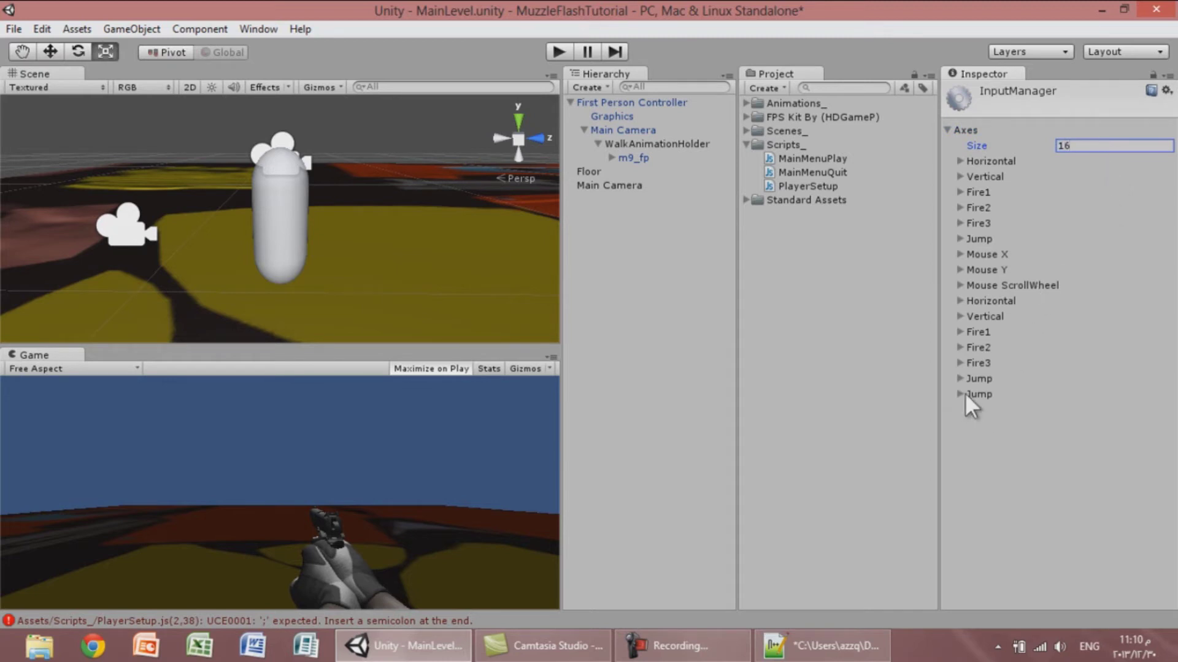
{"action": "left_click", "coordinate": [963, 395]}
{"action": "left_click", "coordinate": [1072, 411]}
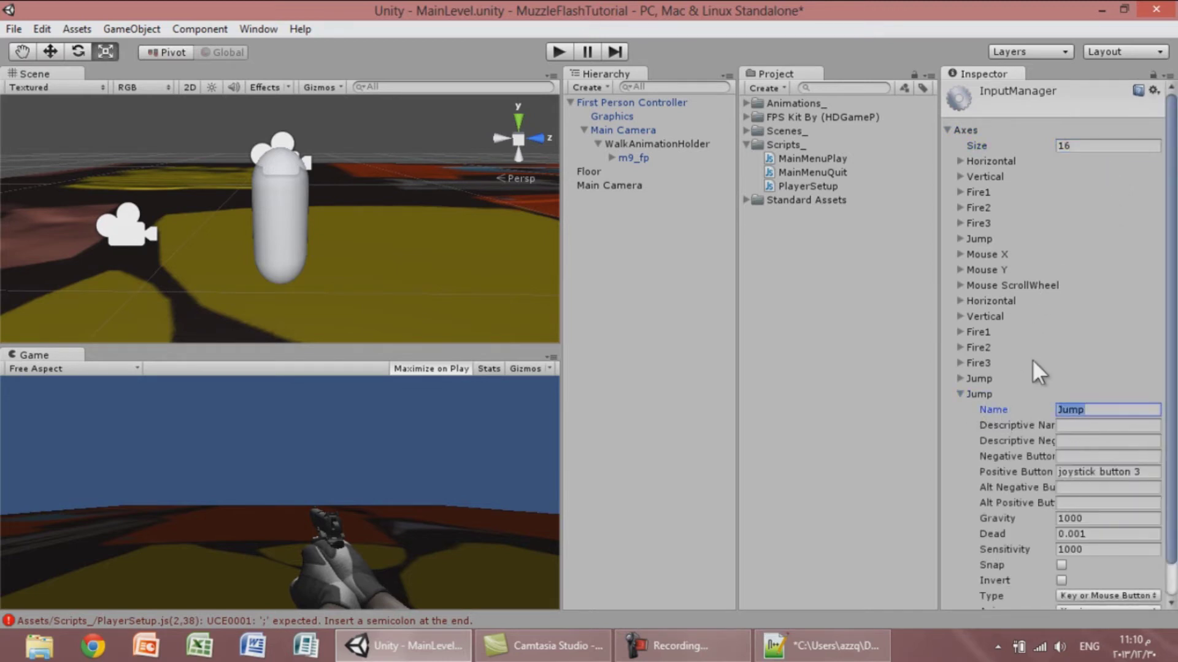
{"action": "type", "text": "Run"}
{"action": "key", "text": "ctrl+a"}
Set the Run axis positive button to 'left shift'.
{"action": "left_click", "coordinate": [958, 238]}
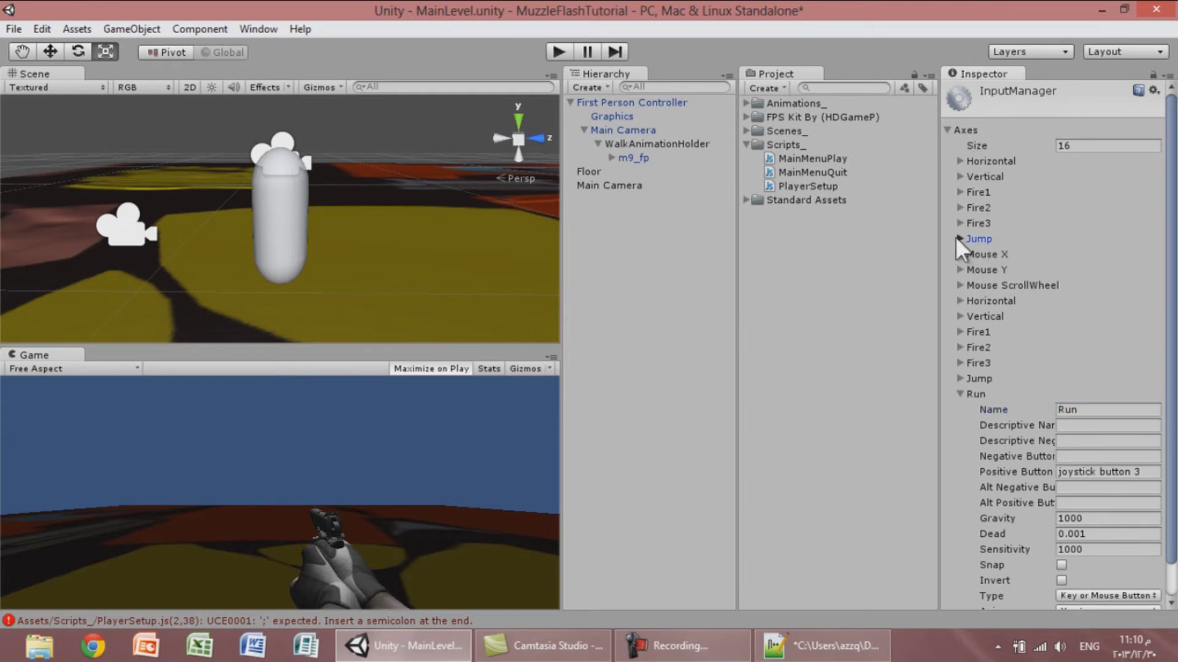
{"action": "scroll", "coordinate": [1029, 353], "scroll_direction": "down", "scroll_amount": 5}
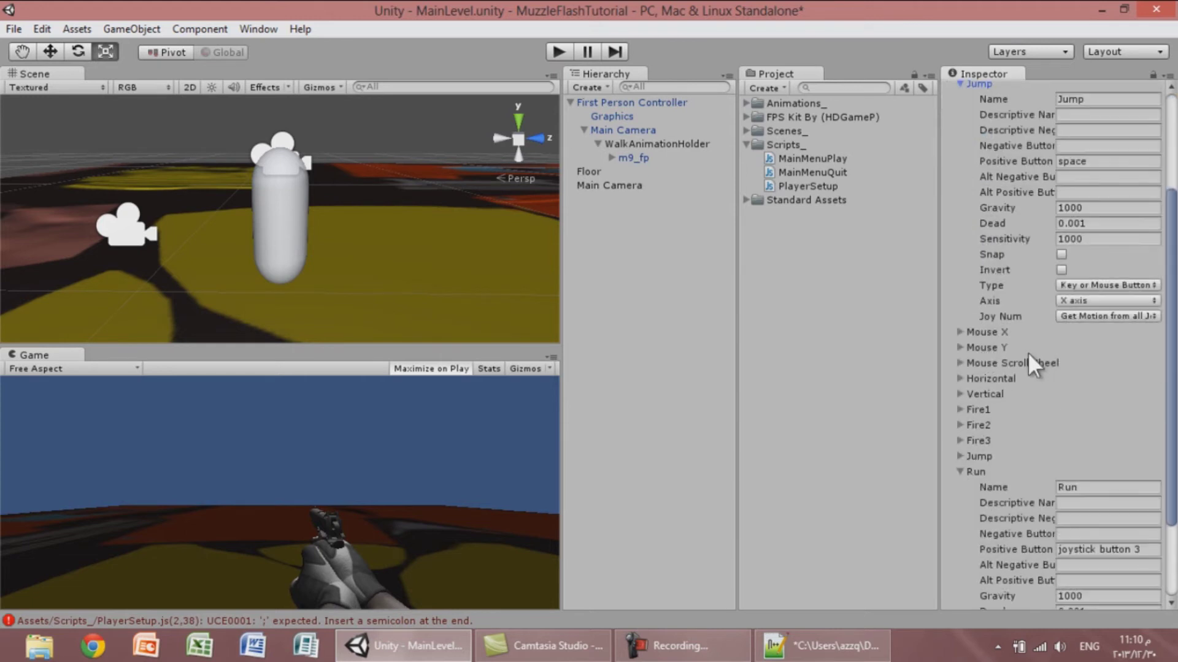
{"action": "scroll", "coordinate": [1109, 324], "scroll_direction": "up", "scroll_amount": 3}
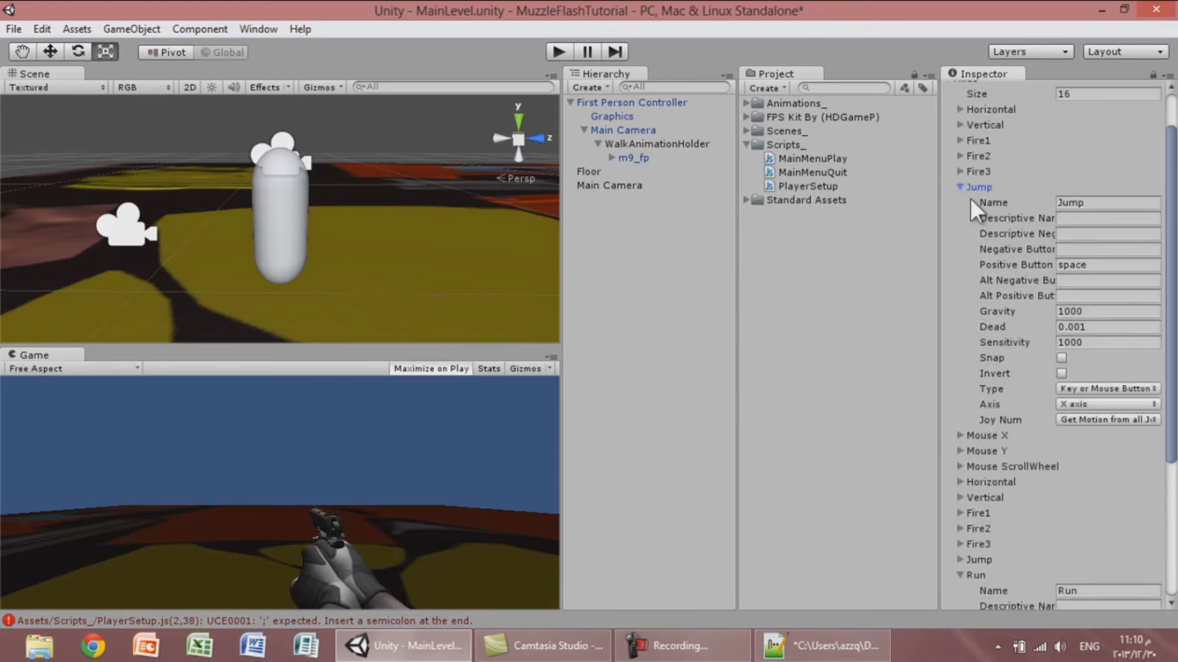
{"action": "scroll", "coordinate": [1099, 270], "scroll_direction": "down", "scroll_amount": 5}
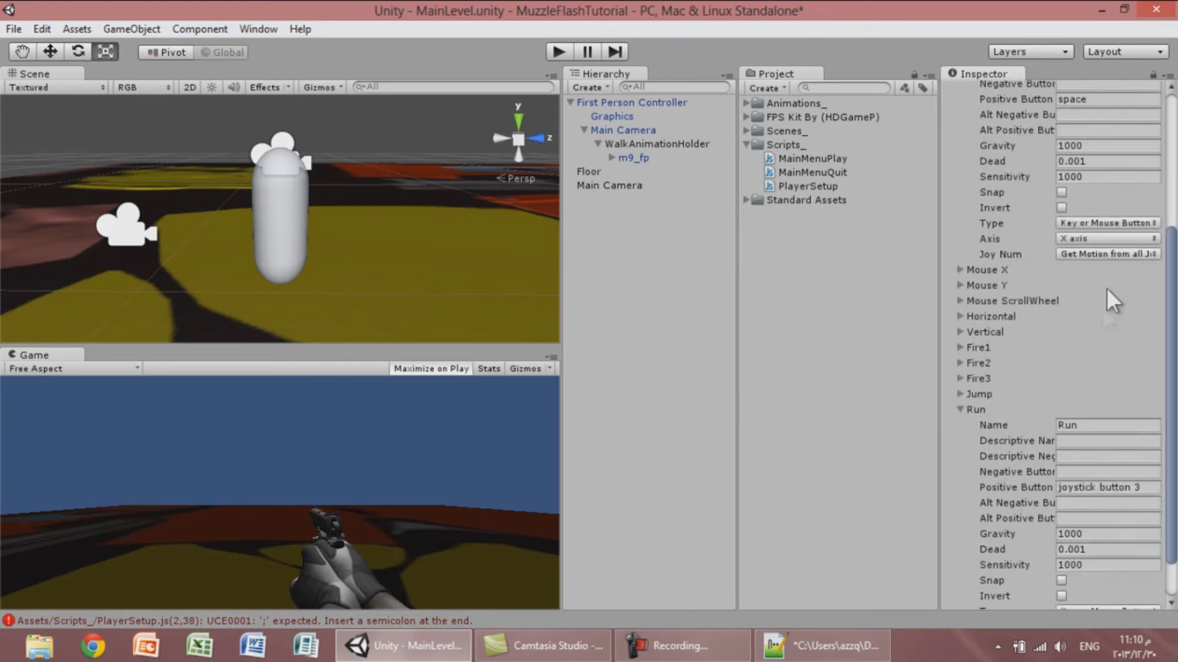
{"action": "left_click", "coordinate": [1104, 432]}
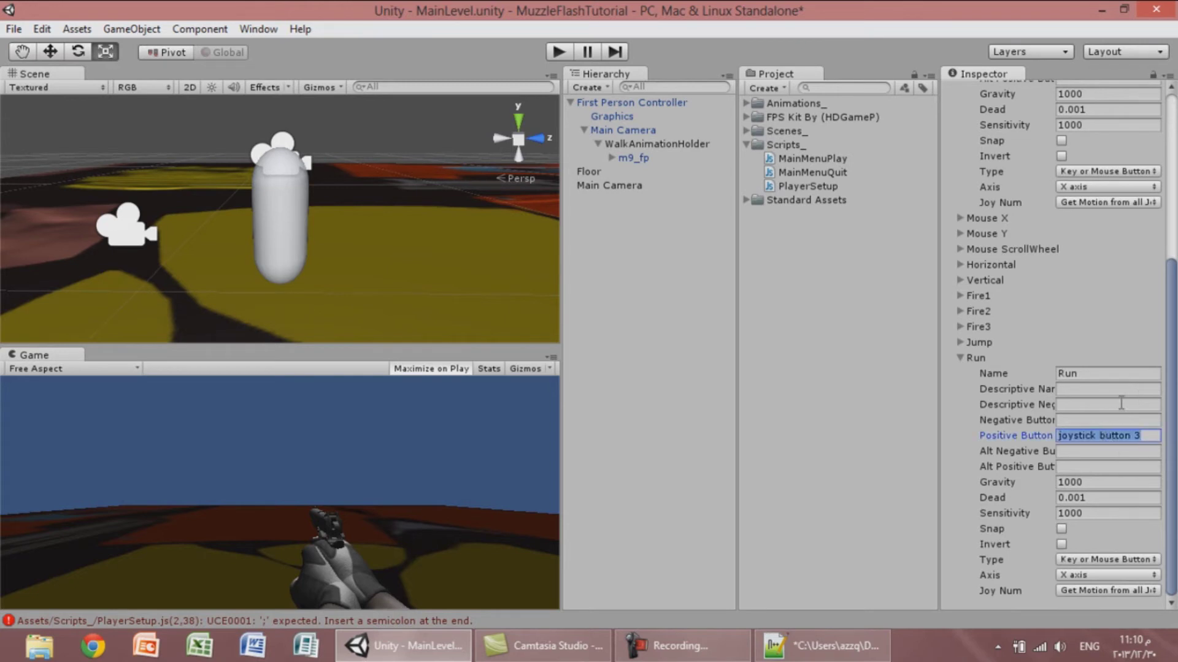
{"action": "key", "text": "BackSpace"}
{"action": "type", "text": "lef"}
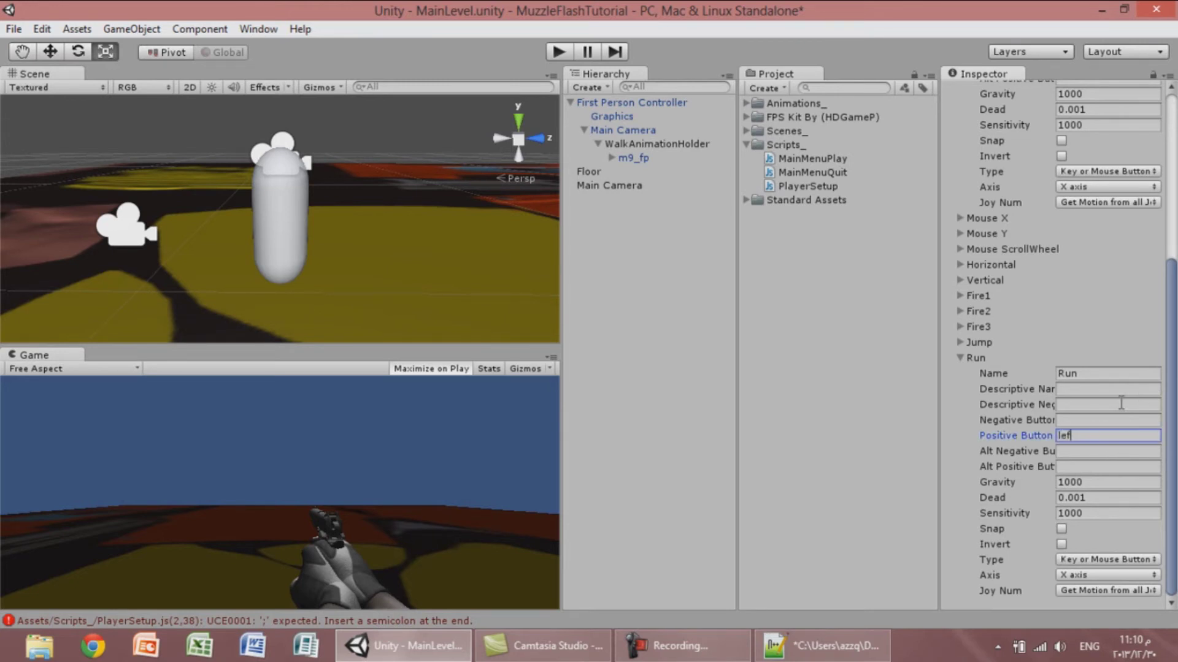
{"action": "type", "text": "t shift"}
{"action": "left_click", "coordinate": [959, 358]}
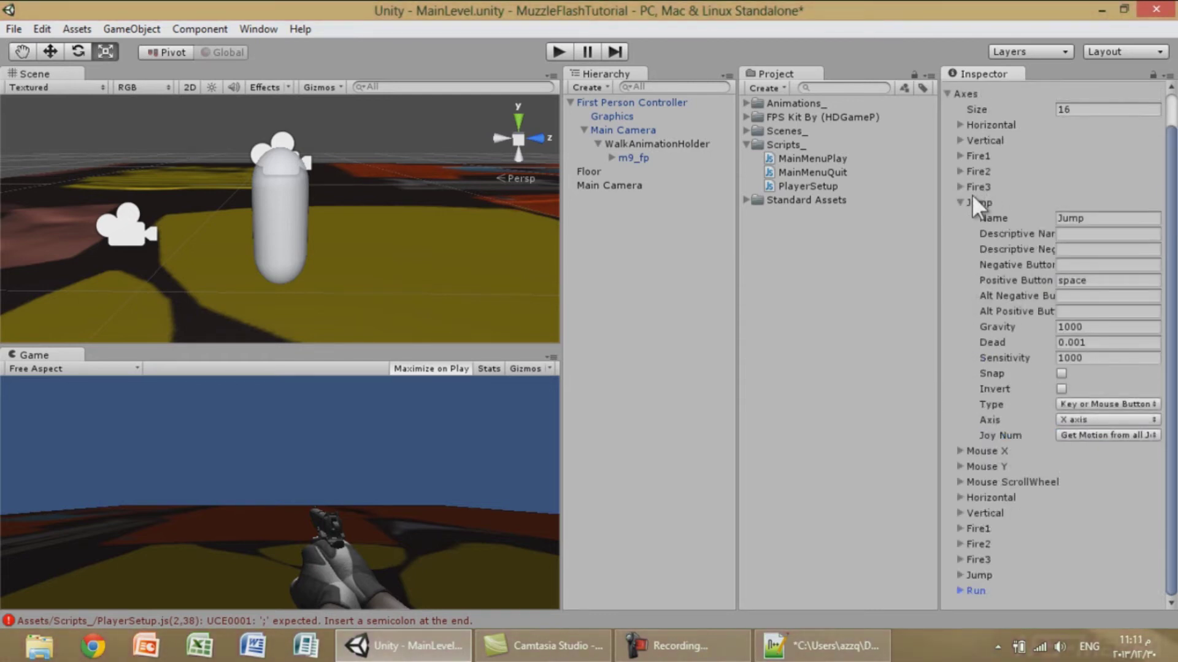
{"action": "left_click", "coordinate": [972, 197]}
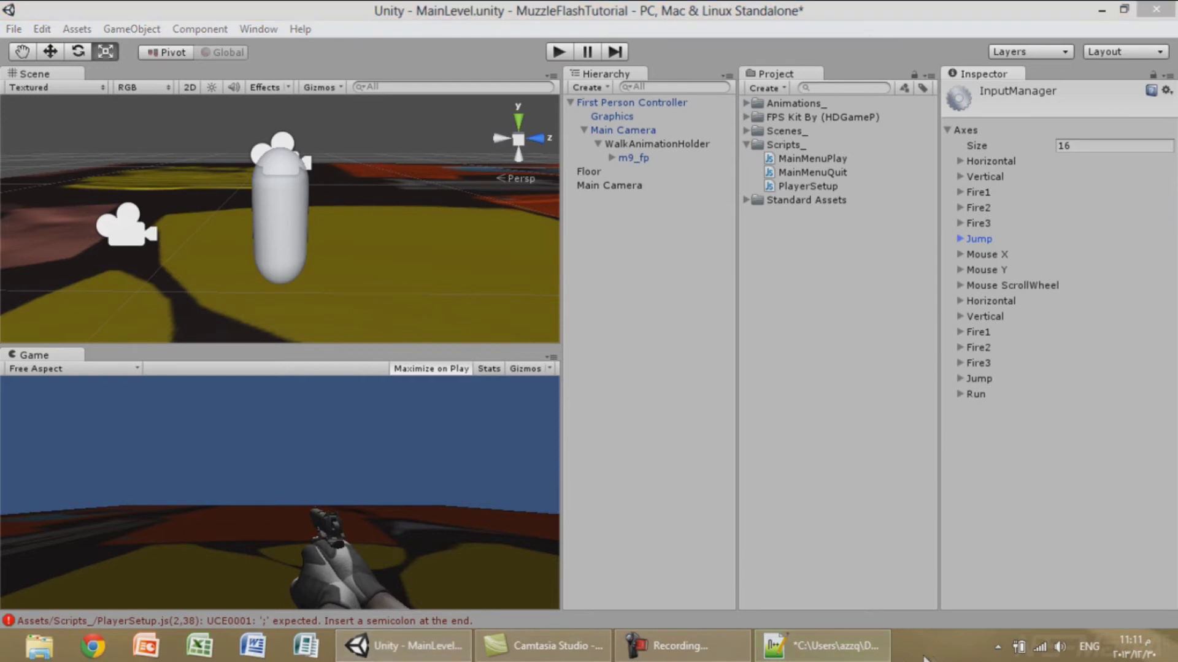
{"action": "left_click", "coordinate": [822, 645]}
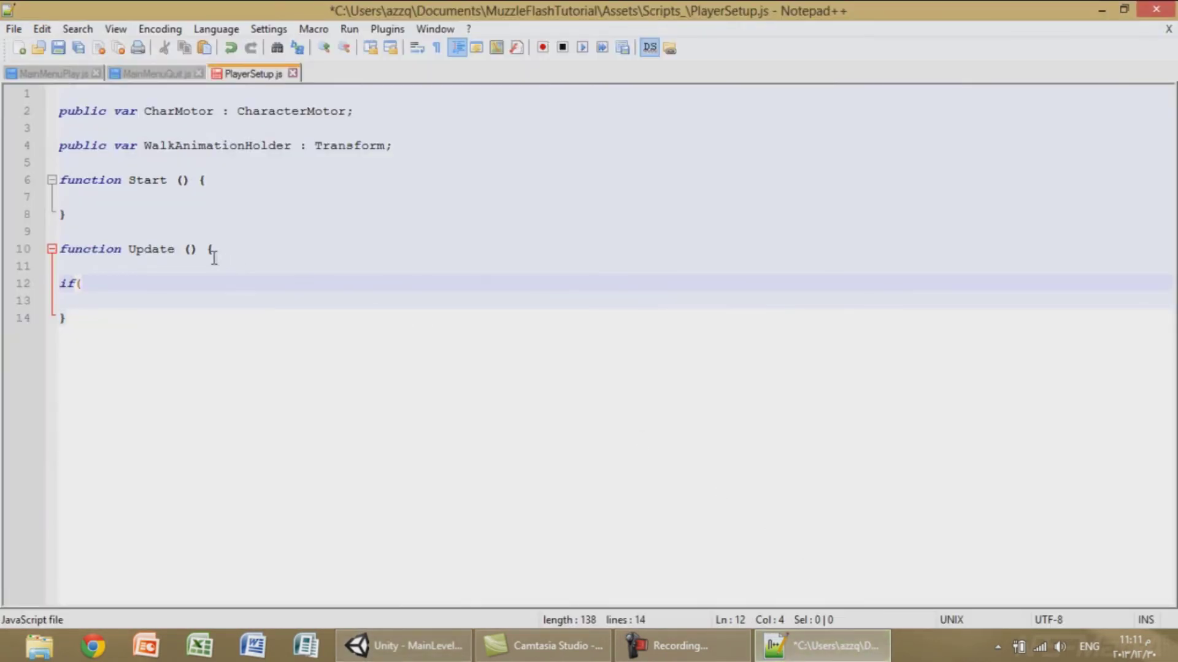
Write the condition if(Input.GetKey(KeyCode.W) && Input.GetButton("Run")){ in Update.
{"action": "key", "text": "BackSpace"}
{"action": "type", "text": "("}
{"action": "key", "text": "BackSpace"}
{"action": "type", "text": "(Input.GetButton"}
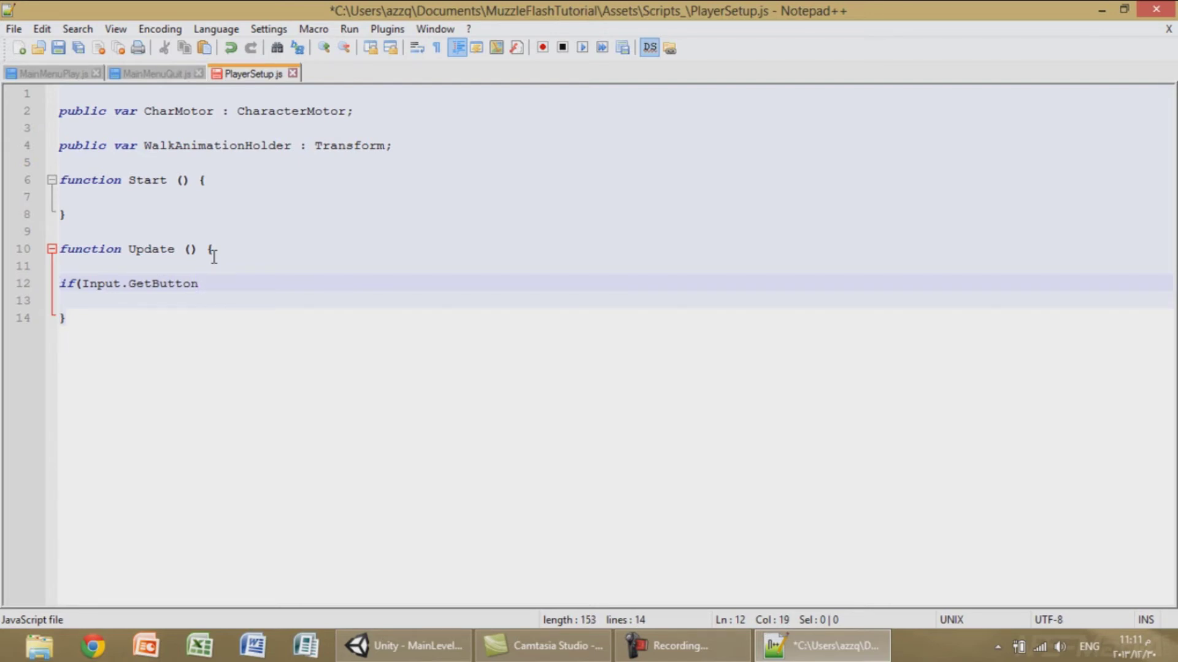
{"action": "key", "text": "BackSpace"}
{"action": "key", "text": "BackSpace"}
{"action": "key", "text": "BackSpace"}
{"action": "key", "text": "BackSpace"}
{"action": "key", "text": "BackSpace"}
{"action": "key", "text": "BackSpace"}
{"action": "type", "text": "Rey"}
{"action": "type", "text": "("}
{"action": "type", "text": "KkeyCo"}
{"action": "key", "text": "BackSpace"}
{"action": "key", "text": "BackSpace"}
{"action": "key", "text": "BackSpace"}
{"action": "key", "text": "BackSpace"}
{"action": "key", "text": "BackSpace"}
{"action": "type", "text": "eyC"}
{"action": "type", "text": "ode.W)"}
{"action": "type", "text": ")"}
{"action": "key", "text": "BackSpace"}
{"action": "type", "text": "&& "}
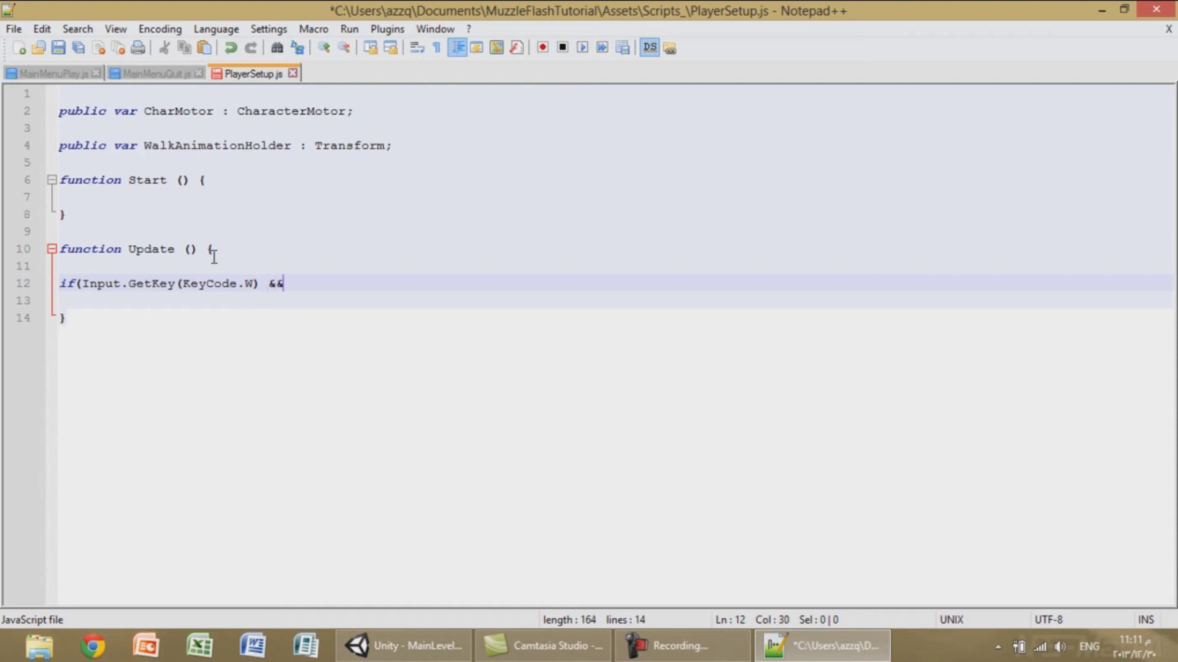
{"action": "type", "text": "Input"}
{"action": "key", "text": "BackSpace"}
{"action": "key", "text": "BackSpace"}
{"action": "key", "text": "BackSpace"}
{"action": "key", "text": "BackSpace"}
{"action": "key", "text": "BackSpace"}
{"action": "key", "text": "BackSpace"}
{"action": "type", "text": "!"}
{"action": "key", "text": "BackSpace"}
{"action": "type", "text": "!Inpu"}
{"action": "key", "text": "BackSpace"}
{"action": "key", "text": "BackSpace"}
{"action": "key", "text": "BackSpace"}
{"action": "key", "text": "BackSpace"}
{"action": "key", "text": "BackSpace"}
{"action": "type", "text": "Input."}
{"action": "type", "text": "GetButton"}
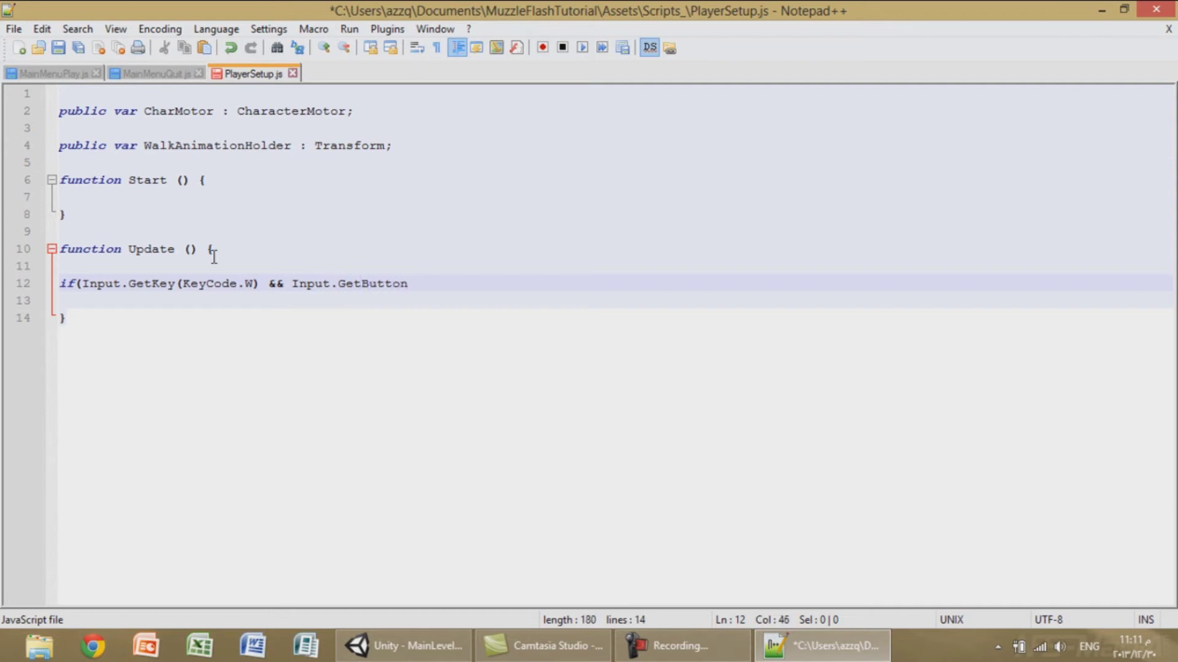
{"action": "type", "text": "(\""}
{"action": "type", "text": "Run\"))"}
{"action": "type", "text": "{"}
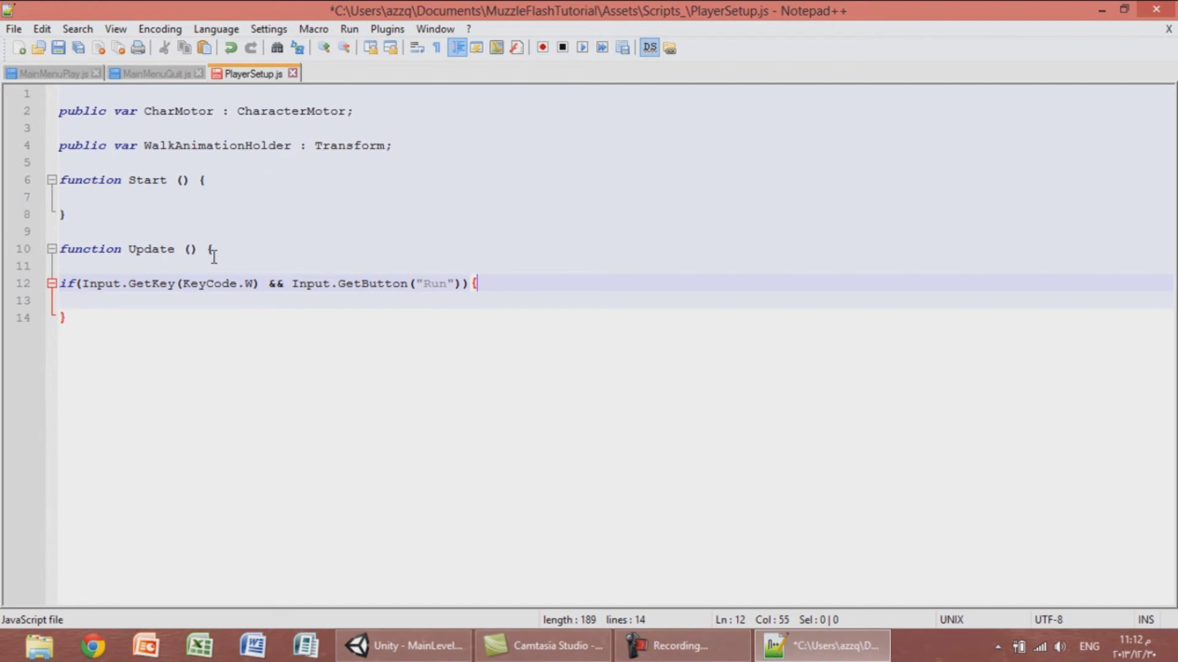
Close the if block with a brace, start a WalkAnimation line inside, and remove the Run check.
{"action": "key", "text": "Return"}
{"action": "key", "text": "Return"}
{"action": "type", "text": "}"}
{"action": "key", "text": "Up"}
{"action": "key", "text": "Return"}
{"action": "key", "text": "Return"}
{"action": "key", "text": "Up"}
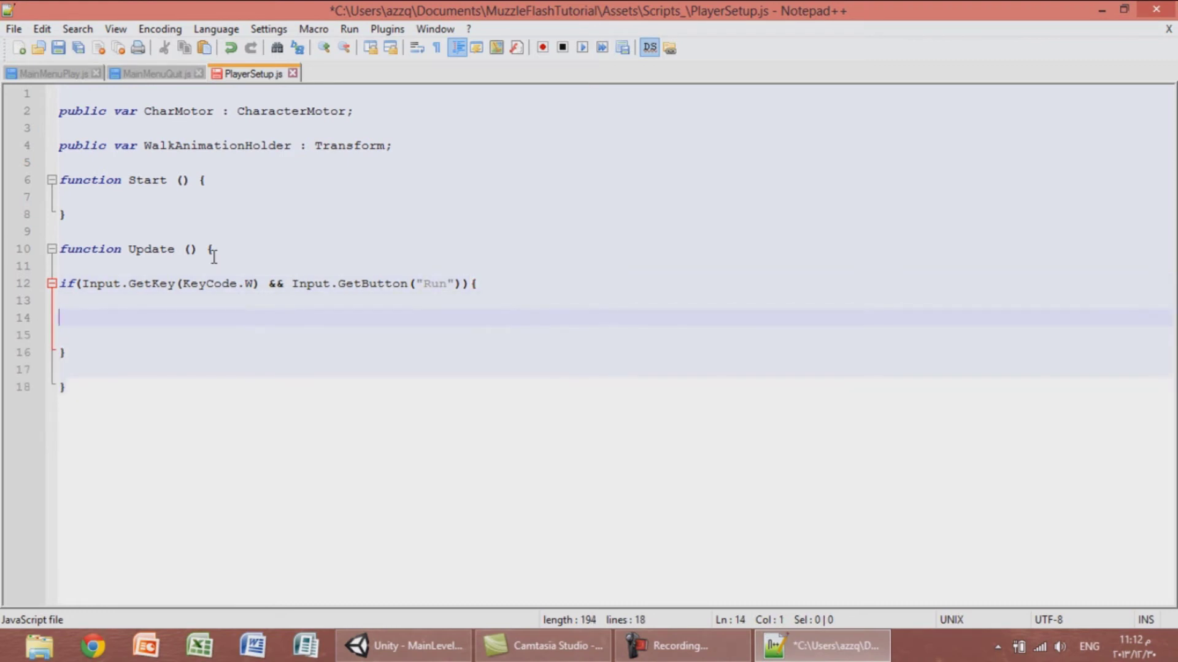
{"action": "type", "text": "WalkAnimation"}
{"action": "key", "text": "BackSpace"}
{"action": "key", "text": "BackSpace"}
{"action": "key", "text": "BackSpace"}
{"action": "key", "text": "BackSpace"}
{"action": "key", "text": "BackSpace"}
{"action": "key", "text": "BackSpace"}
{"action": "key", "text": "BackSpace"}
{"action": "key", "text": "BackSpace"}
{"action": "left_click_drag", "start_coordinate": [479, 284], "coordinate": [259, 285]}
{"action": "key", "text": "BackSpace"}
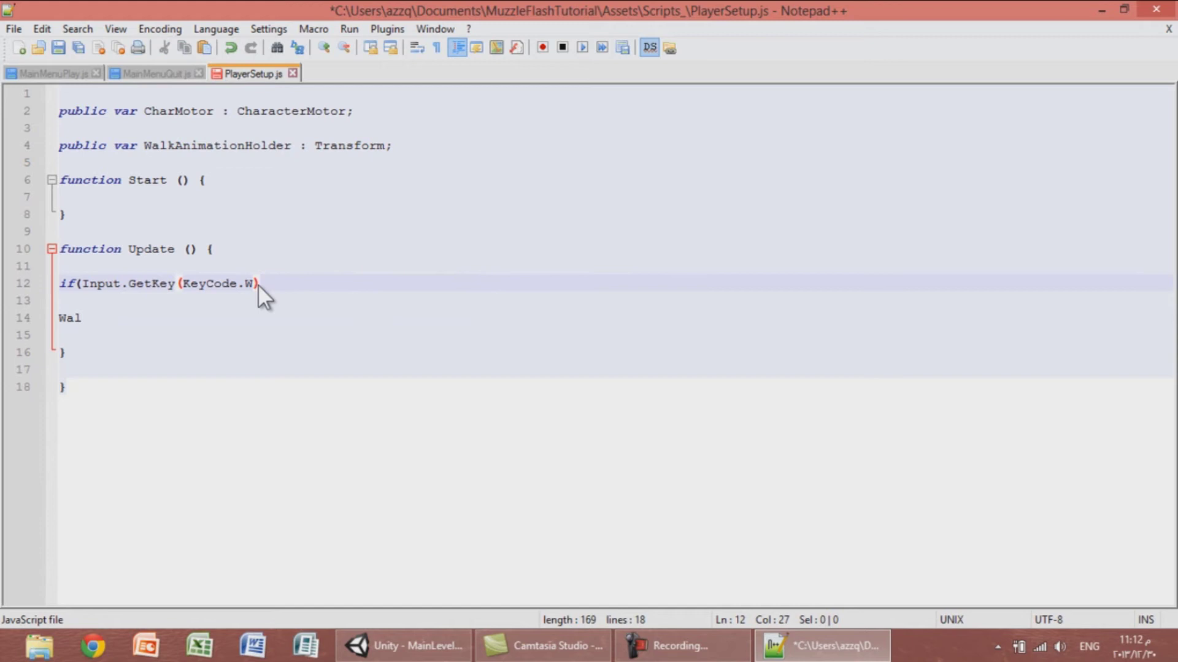
Make the W-key block call WalkAnimationHolder.animation.Play("WalkAnimation");.
{"action": "type", "text": "){"}
{"action": "left_click", "coordinate": [124, 299]}
{"action": "left_click", "coordinate": [117, 315]}
{"action": "type", "text": "k"}
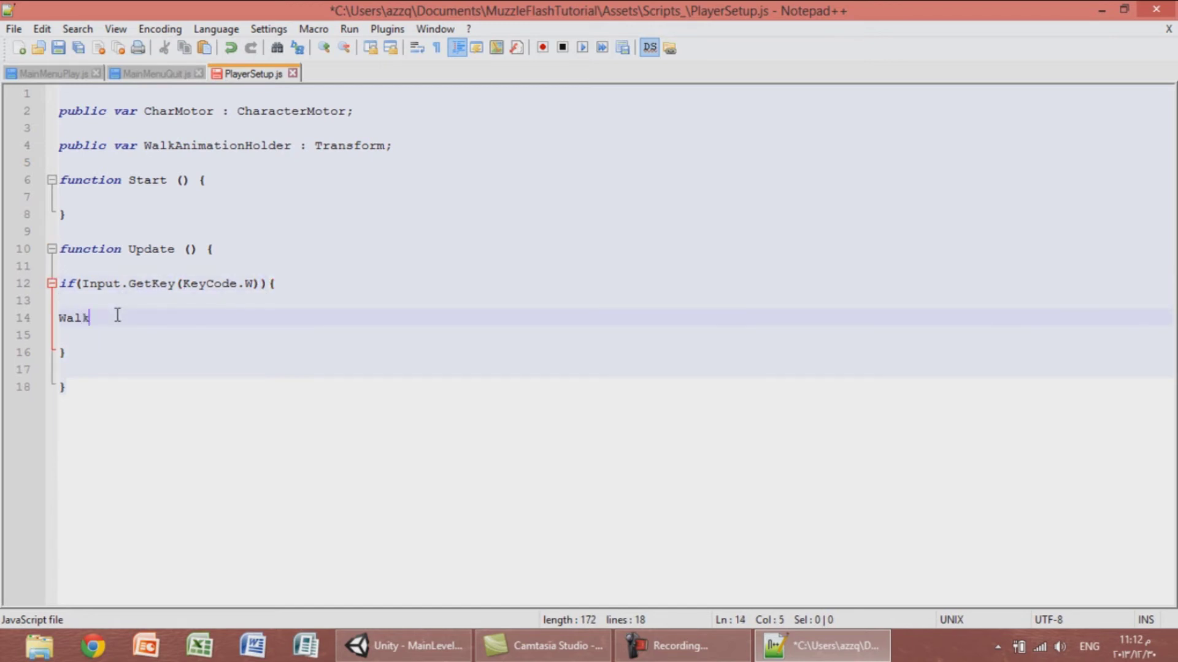
{"action": "type", "text": "AnimationHolder.animation.Play(\"Walknimation\");"}
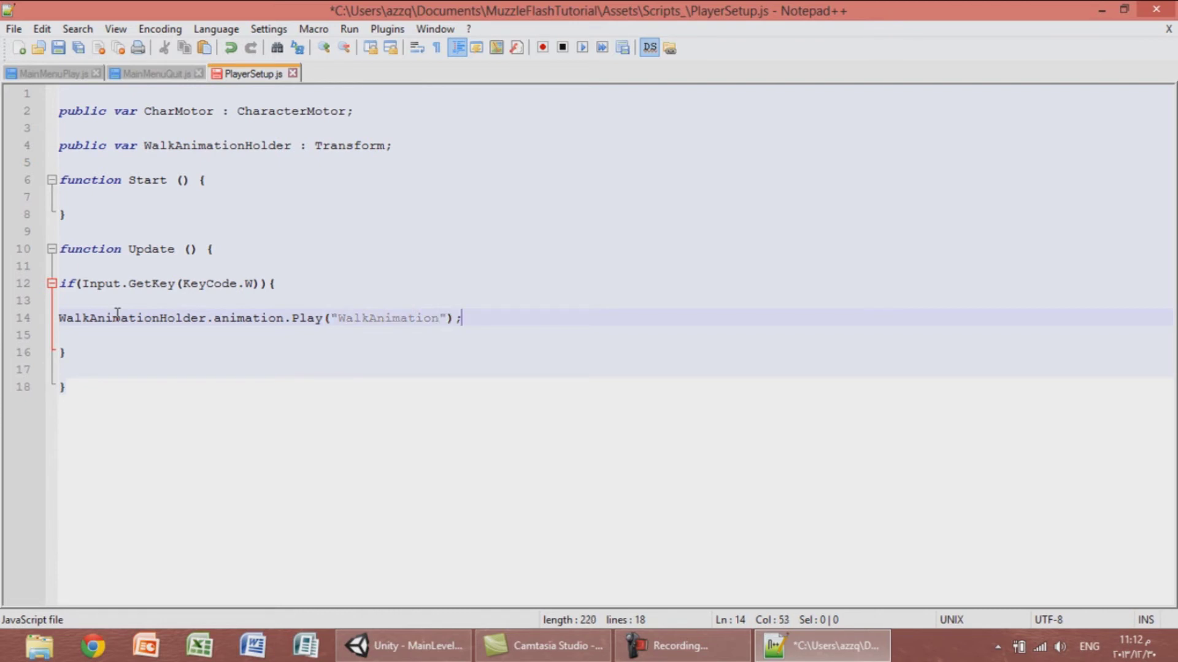
Add empty lines after the block and paste a copy of the W-key if line on line 18.
{"action": "left_click", "coordinate": [153, 346]}
{"action": "key", "text": "Return"}
{"action": "key", "text": "Return"}
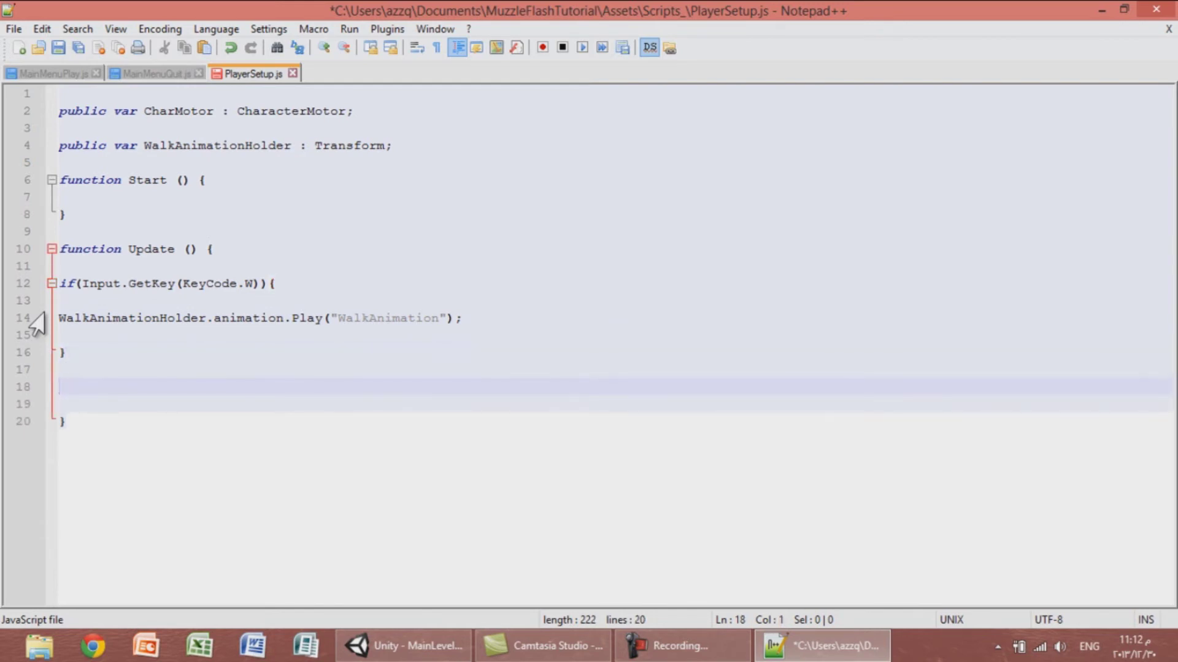
{"action": "mouse_move", "coordinate": [286, 284]}
{"action": "left_mouse_down"}
{"action": "mouse_move", "coordinate": [2, 305]}
{"action": "mouse_move", "coordinate": [25, 284]}
{"action": "left_mouse_up"}
{"action": "key", "text": "ctrl+c"}
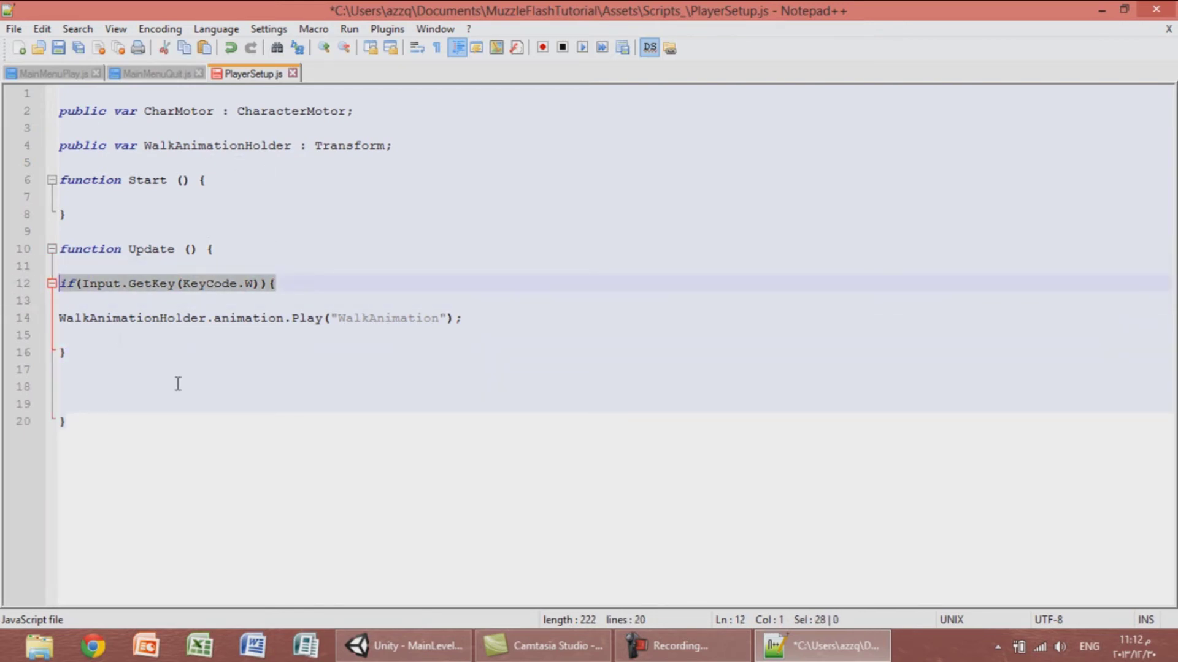
{"action": "left_click", "coordinate": [138, 386]}
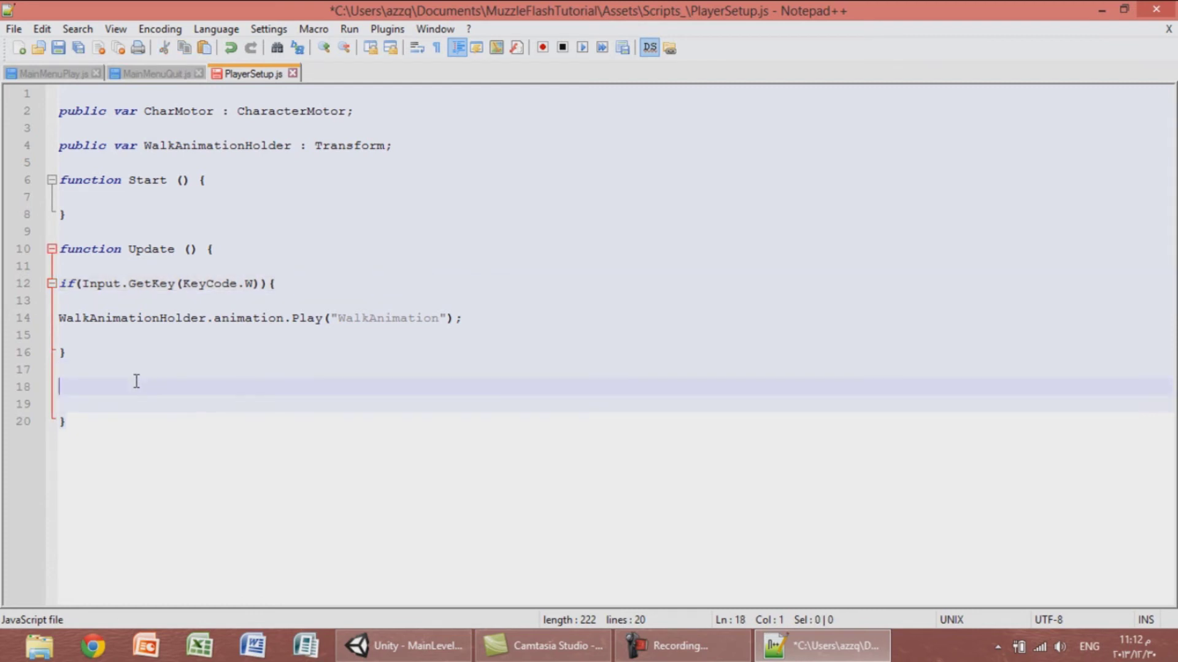
{"action": "key", "text": "ctrl+v"}
Extend the copied if to require W && Input.GetButton("Run") and give it a braced body.
{"action": "key", "text": "Left"}
{"action": "key", "text": "Left"}
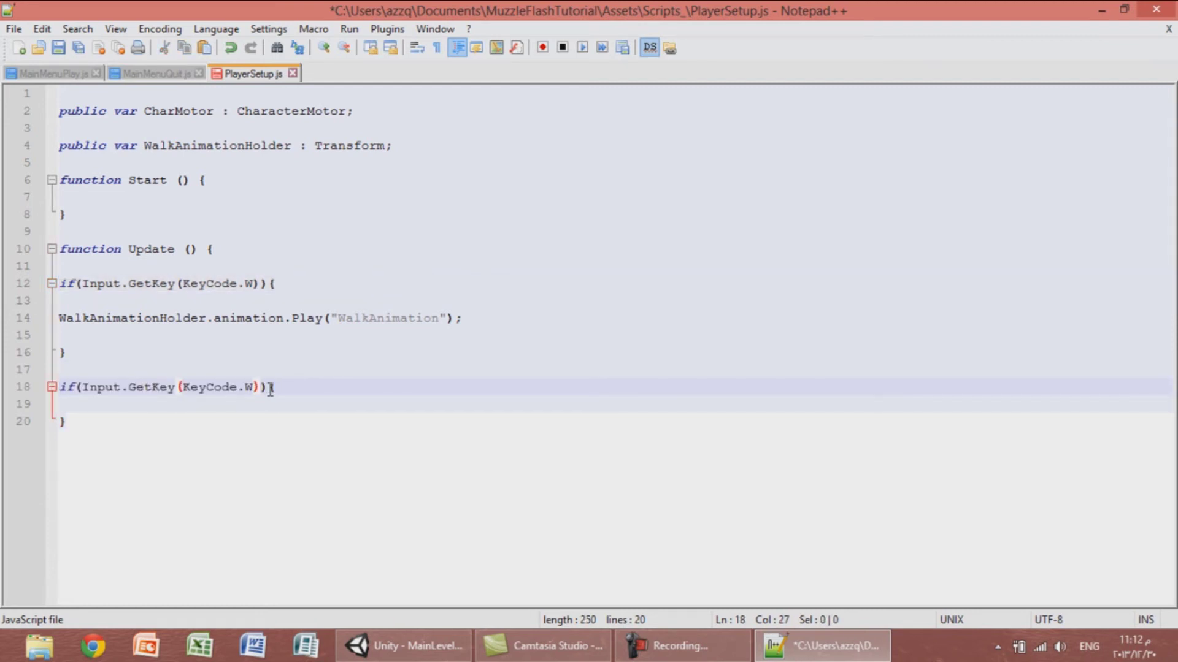
{"action": "type", "text": "&&"}
{"action": "key", "text": "BackSpace"}
{"action": "key", "text": "BackSpace"}
{"action": "type", "text": "& Input.GetButton(\"Run\""}
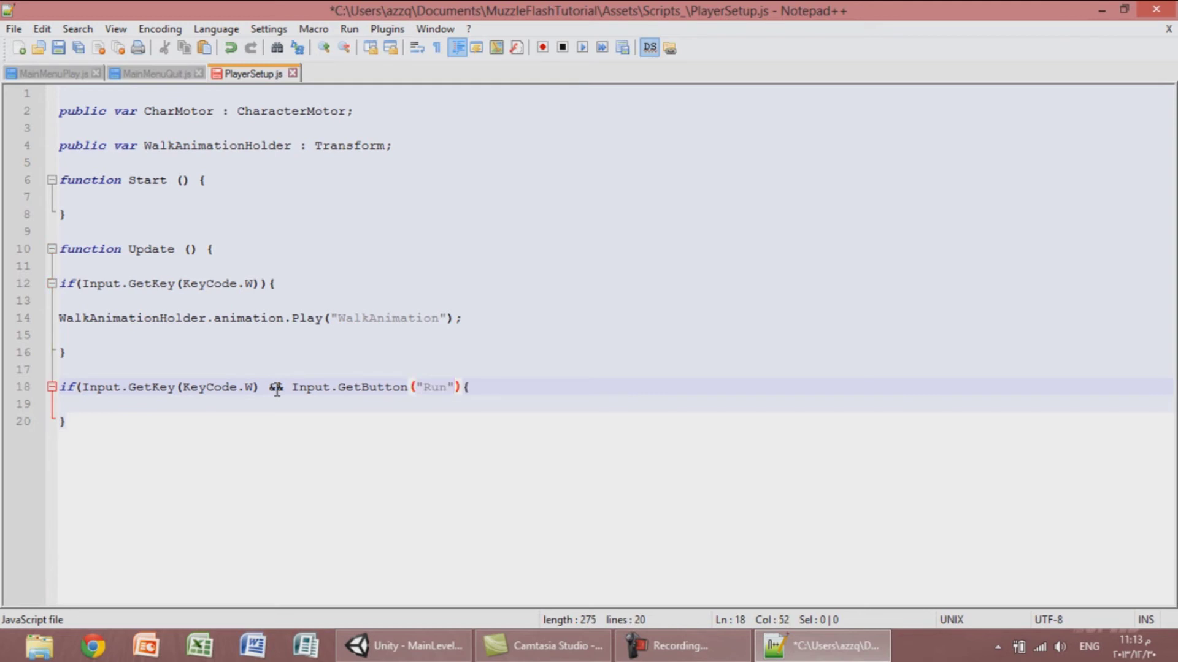
{"action": "left_click", "coordinate": [464, 391]}
{"action": "type", "text": ")"}
{"action": "key", "text": "End"}
{"action": "key", "text": "Return"}
{"action": "key", "text": "Return"}
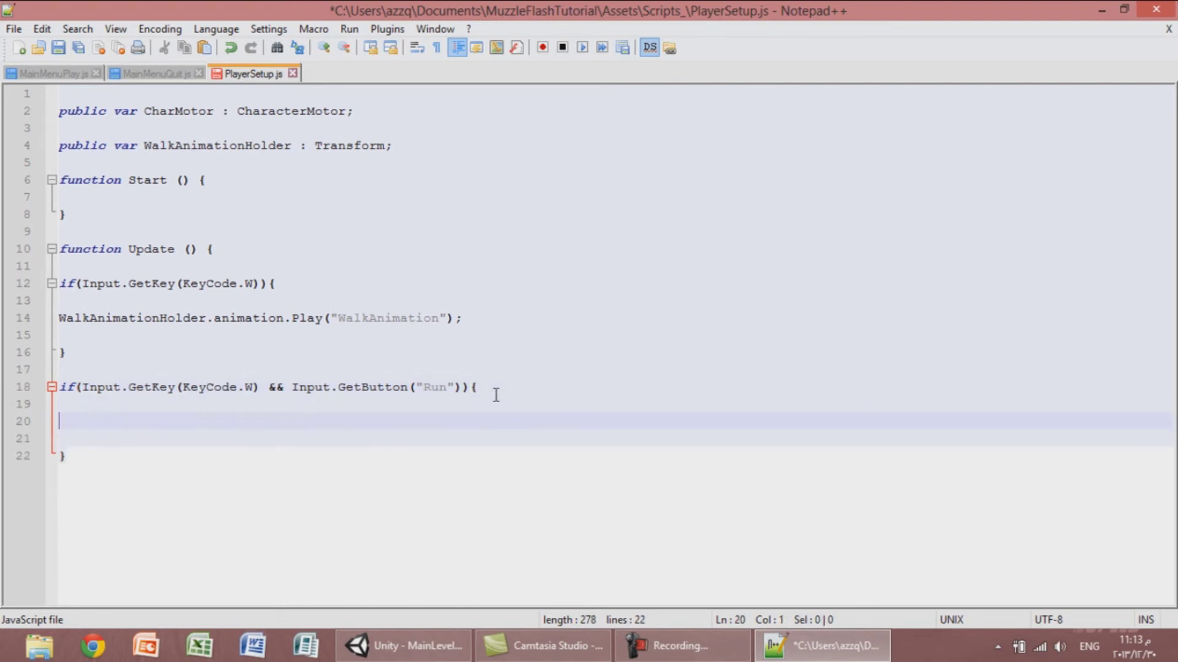
{"action": "key", "text": "Return"}
{"action": "key", "text": "Return"}
{"action": "type", "text": "}"}
Paste the WalkAnimation play statement into the new block and begin a charMotor. line.
{"action": "key", "text": "Up"}
{"action": "key", "text": "Up"}
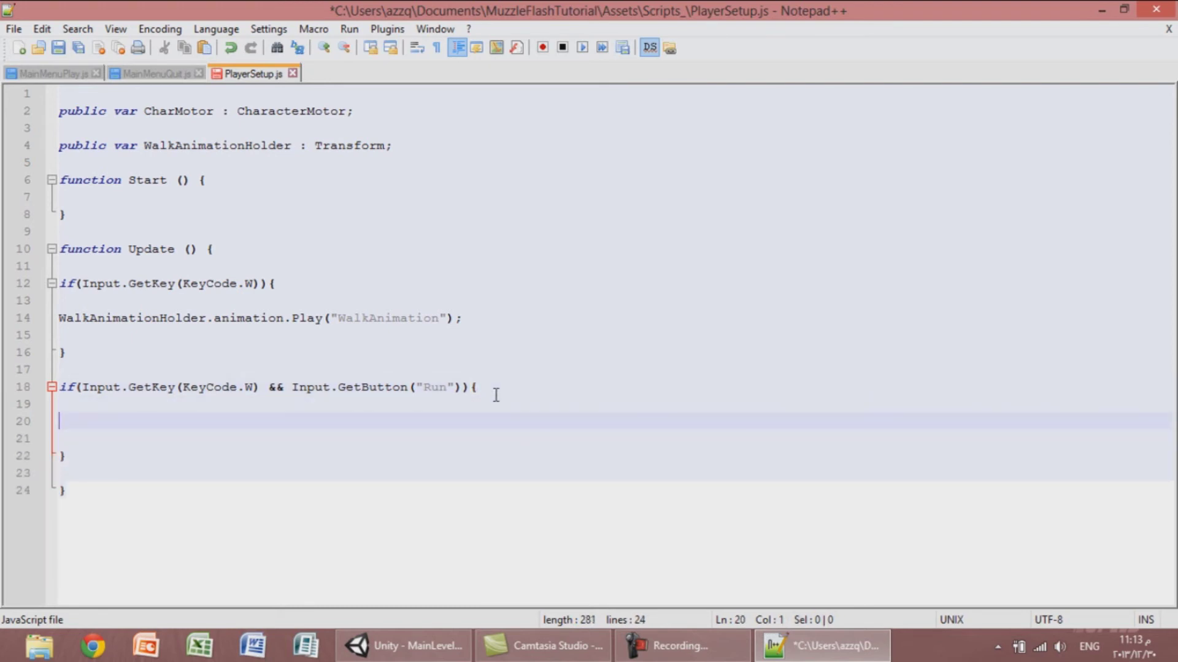
{"action": "type", "text": "Walk"}
{"action": "left_click_drag", "start_coordinate": [481, 312], "coordinate": [57, 317]}
{"action": "key", "text": "ctrl+c"}
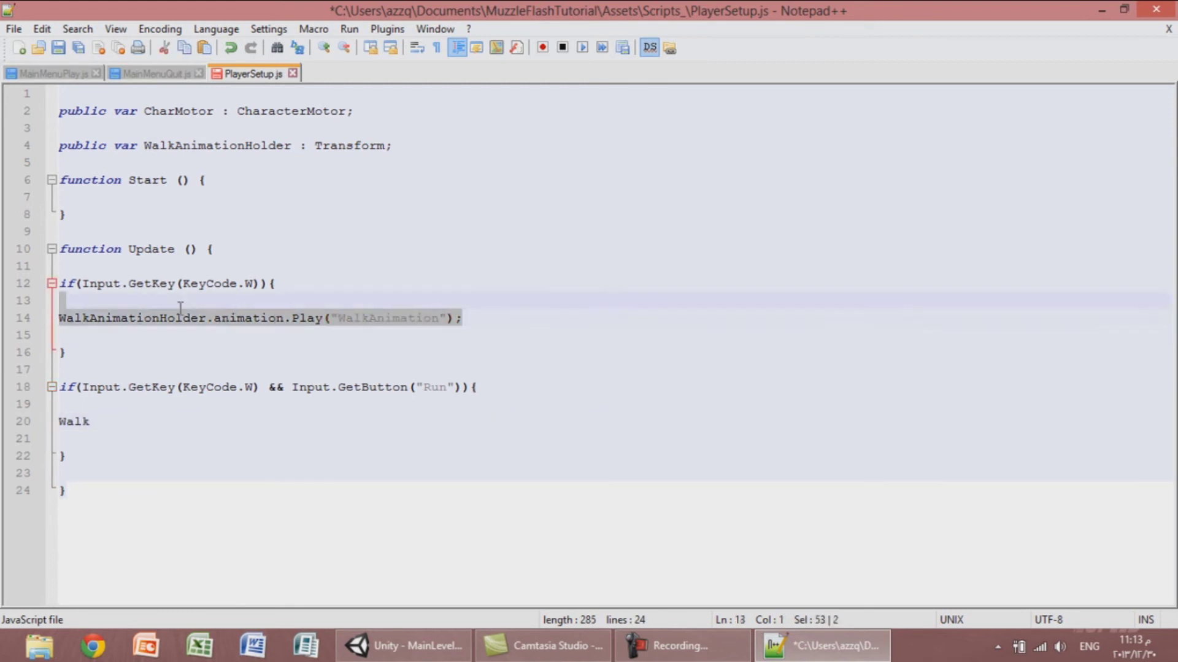
{"action": "left_click", "coordinate": [229, 476]}
{"action": "left_click", "coordinate": [213, 432]}
{"action": "double_click", "coordinate": [226, 413]}
{"action": "left_click", "coordinate": [227, 415]}
{"action": "double_click", "coordinate": [227, 415]}
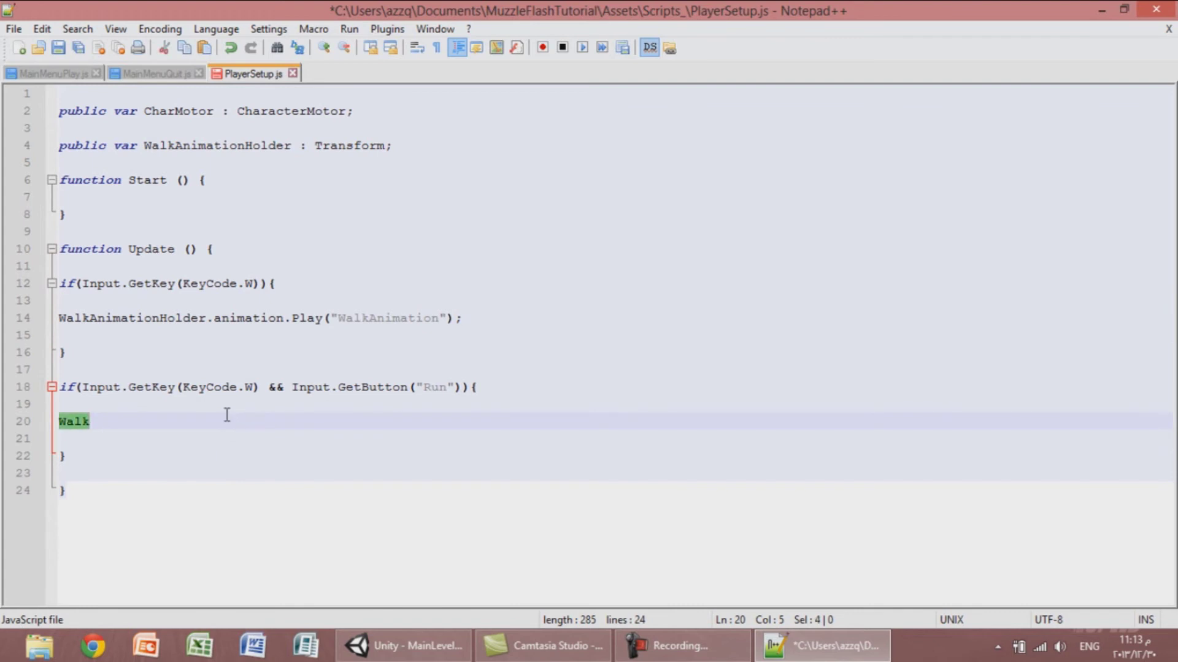
{"action": "key", "text": "ctrl+v"}
{"action": "key", "text": "Return"}
{"action": "type", "text": "c"}
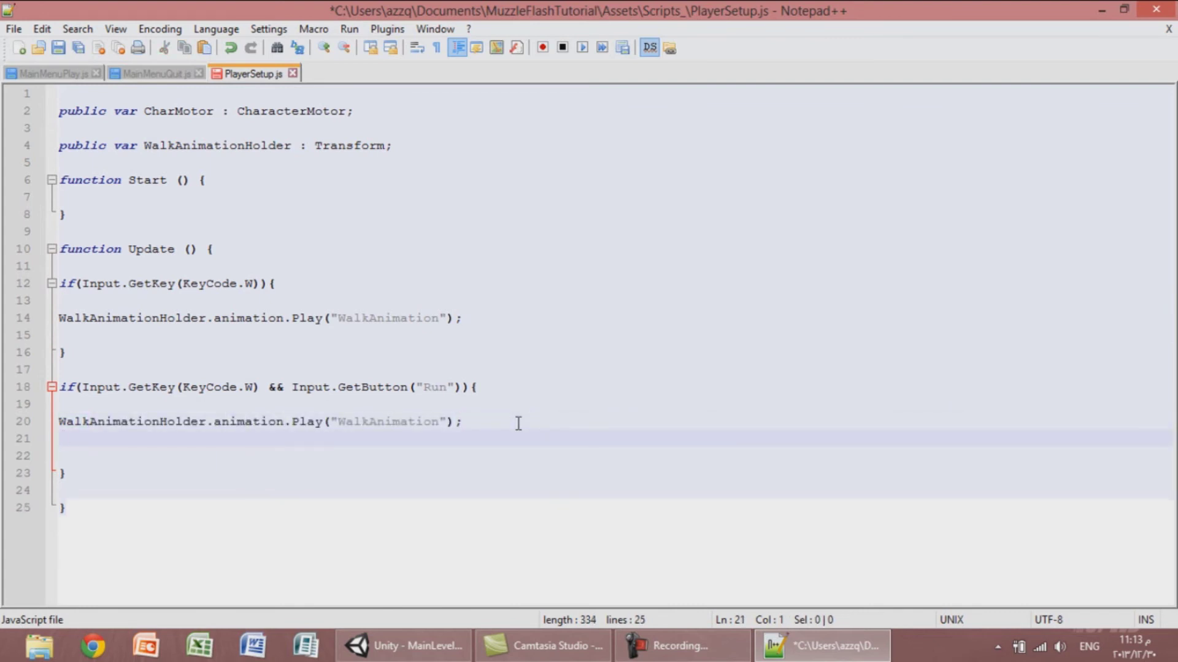
{"action": "type", "text": "har"}
{"action": "type", "text": "Motor"}
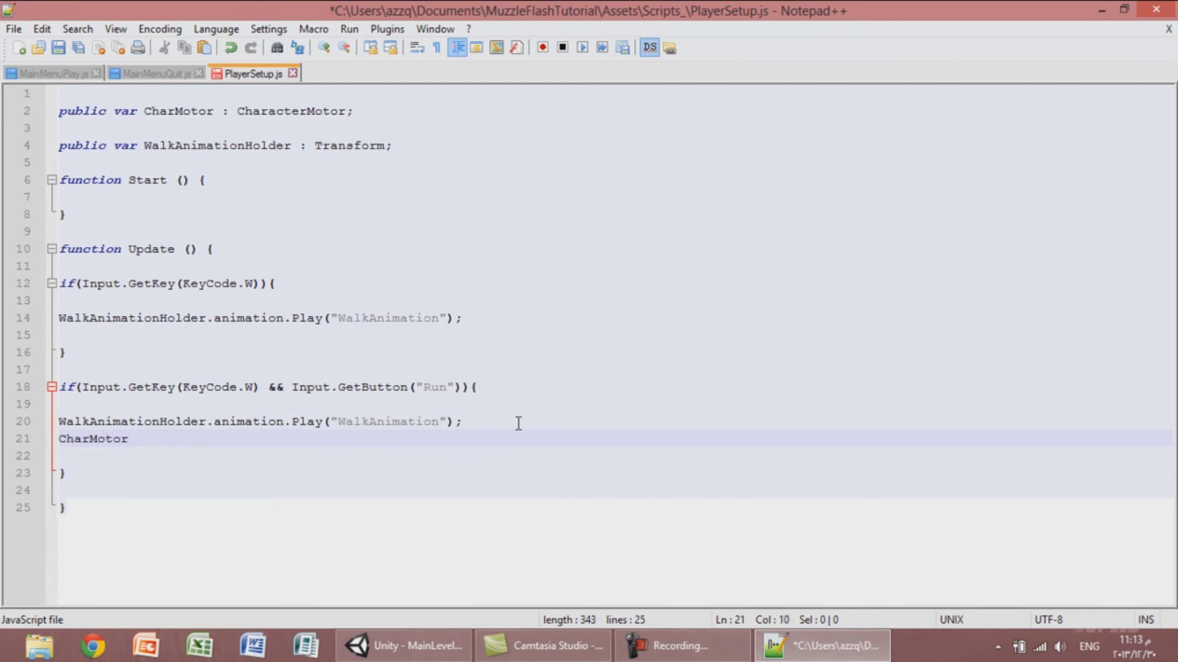
{"action": "type", "text": "."}
Back in Unity, collapse Scripts_ and expand Standard Assets in the Project panel.
{"action": "left_click", "coordinate": [405, 645]}
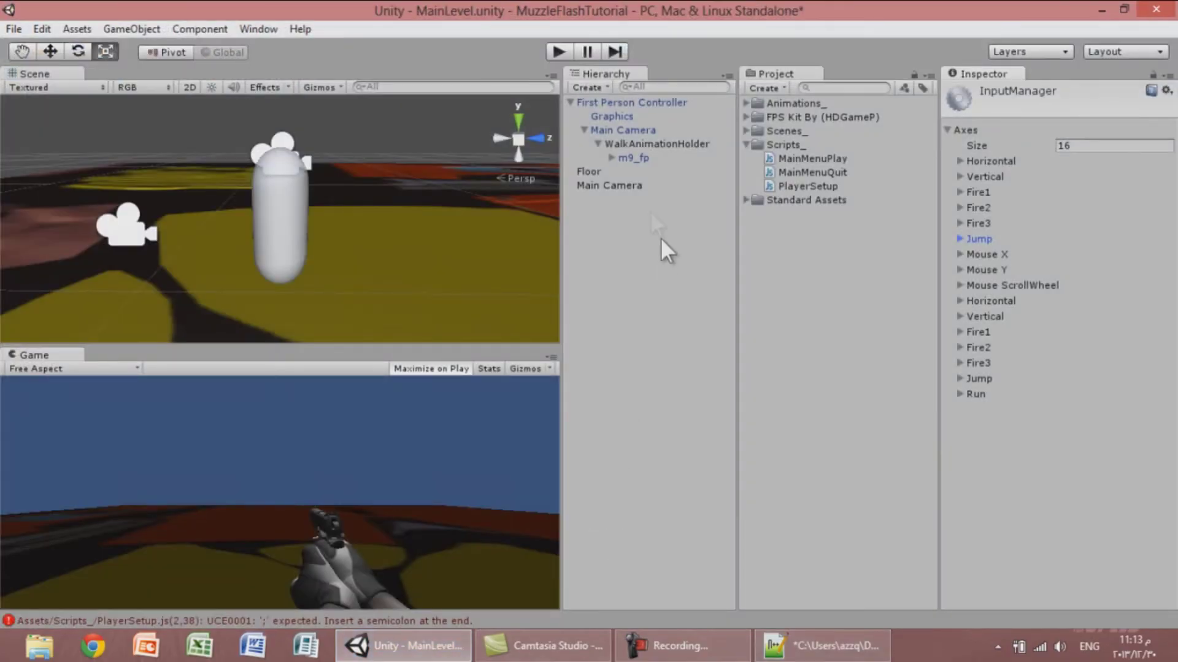
{"action": "left_click", "coordinate": [747, 144]}
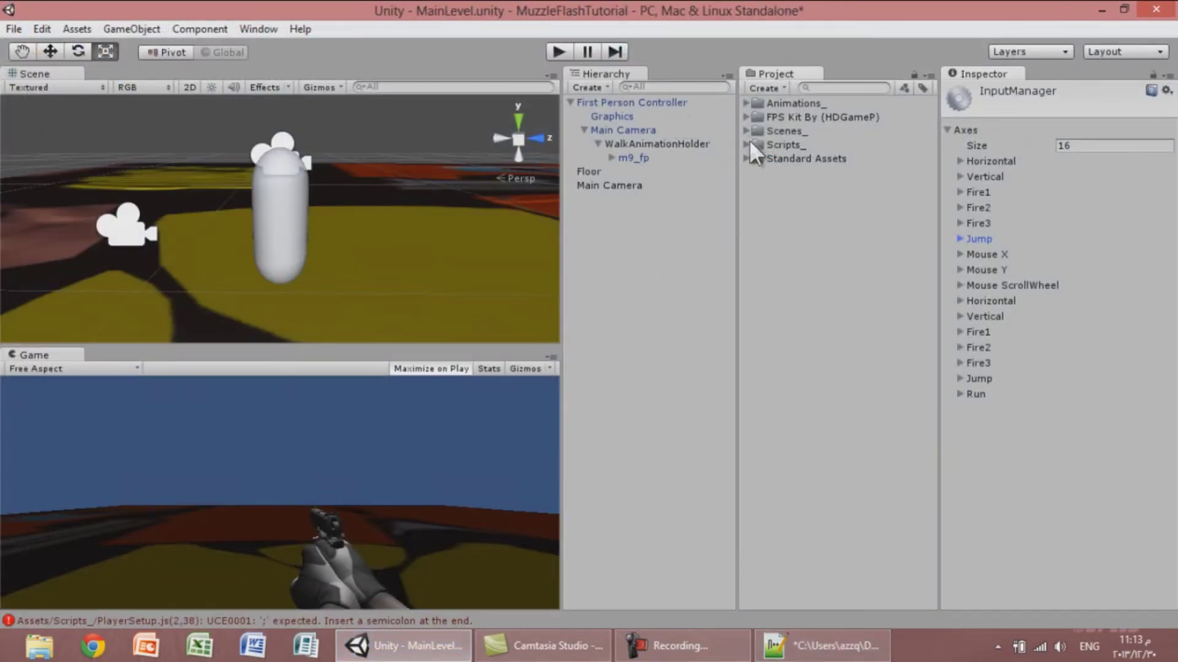
{"action": "left_click", "coordinate": [746, 158]}
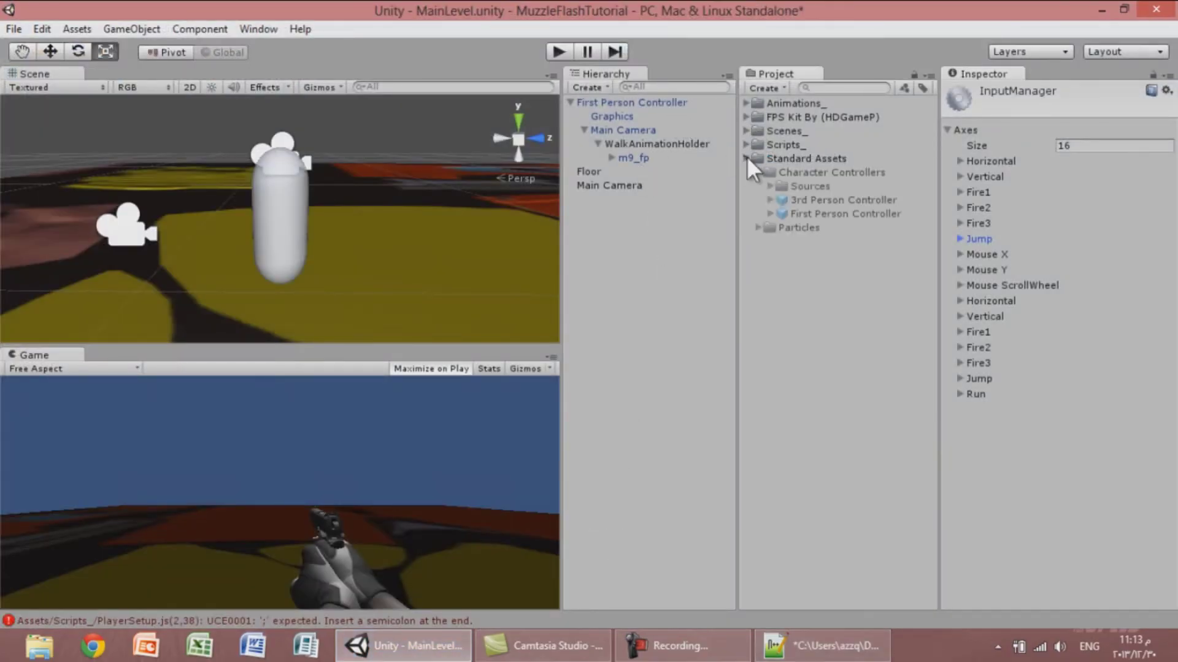
Open the CharacterMotor script from Standard Assets > Character Controllers > Sources > Scripts and read it.
{"action": "left_click", "coordinate": [769, 186]}
{"action": "left_click", "coordinate": [782, 214]}
{"action": "left_click", "coordinate": [837, 228]}
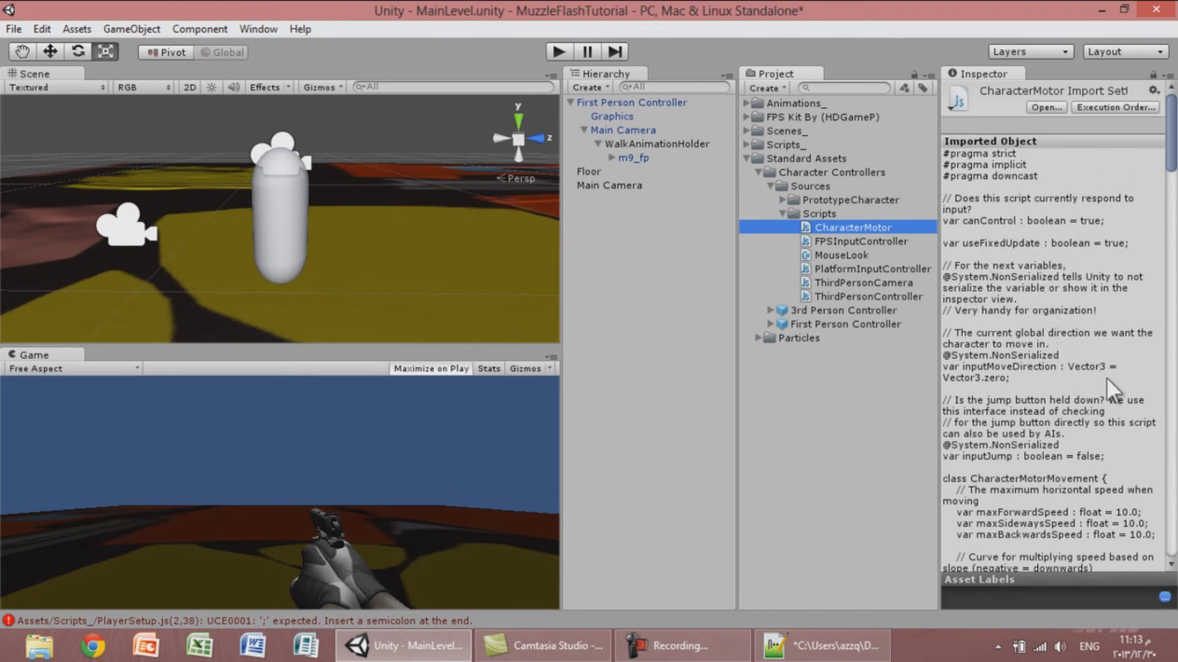
{"action": "scroll", "coordinate": [1106, 377], "scroll_direction": "down", "scroll_amount": 2}
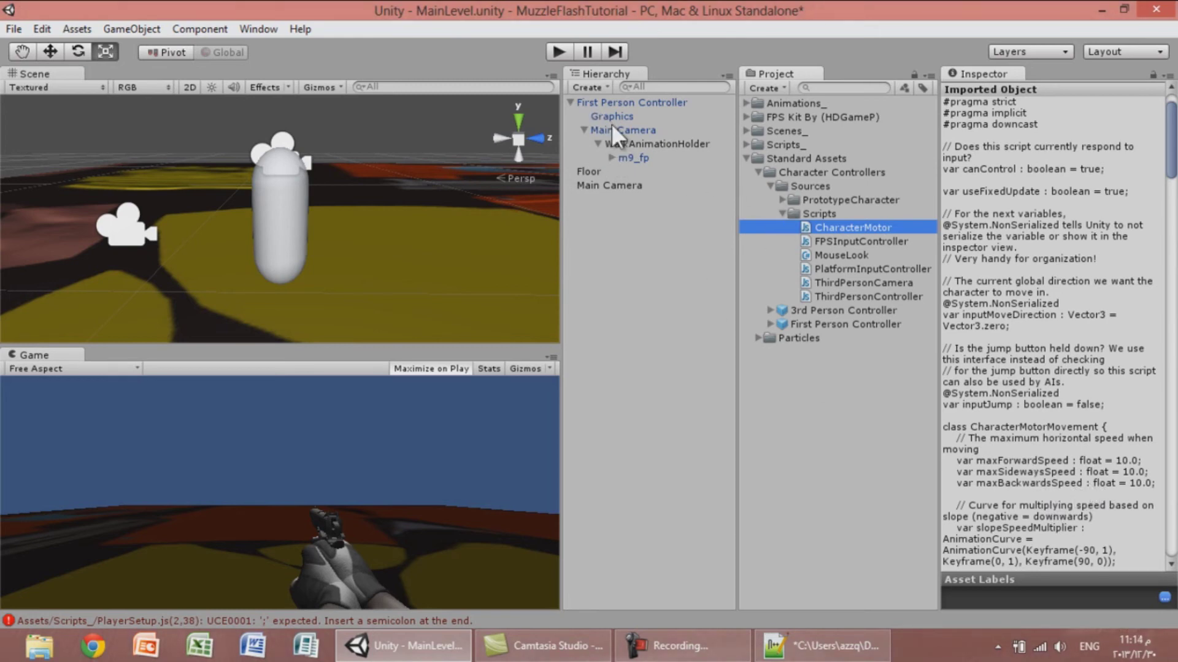
Check the First Person Controller's Movement speeds of 6, reread CharacterMotor, then return to PlayerSetup.js.
{"action": "left_click", "coordinate": [612, 101]}
{"action": "scroll", "coordinate": [1133, 409], "scroll_direction": "down", "scroll_amount": 1}
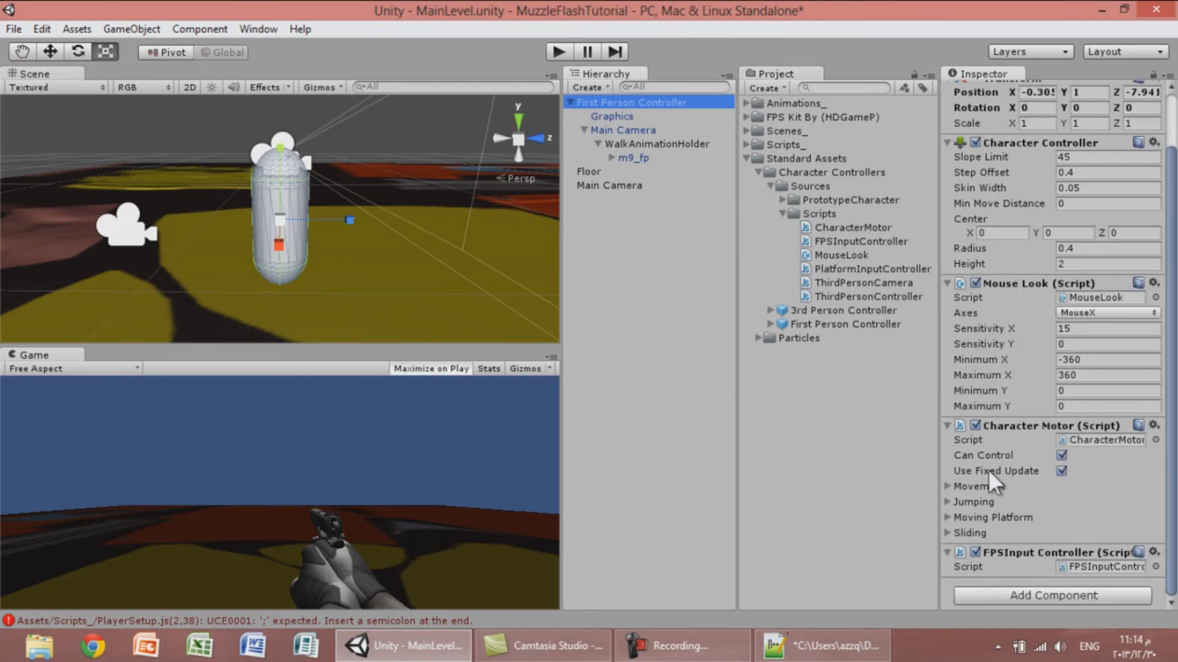
{"action": "left_click", "coordinate": [953, 485]}
{"action": "scroll", "coordinate": [1099, 509], "scroll_direction": "down", "scroll_amount": 1}
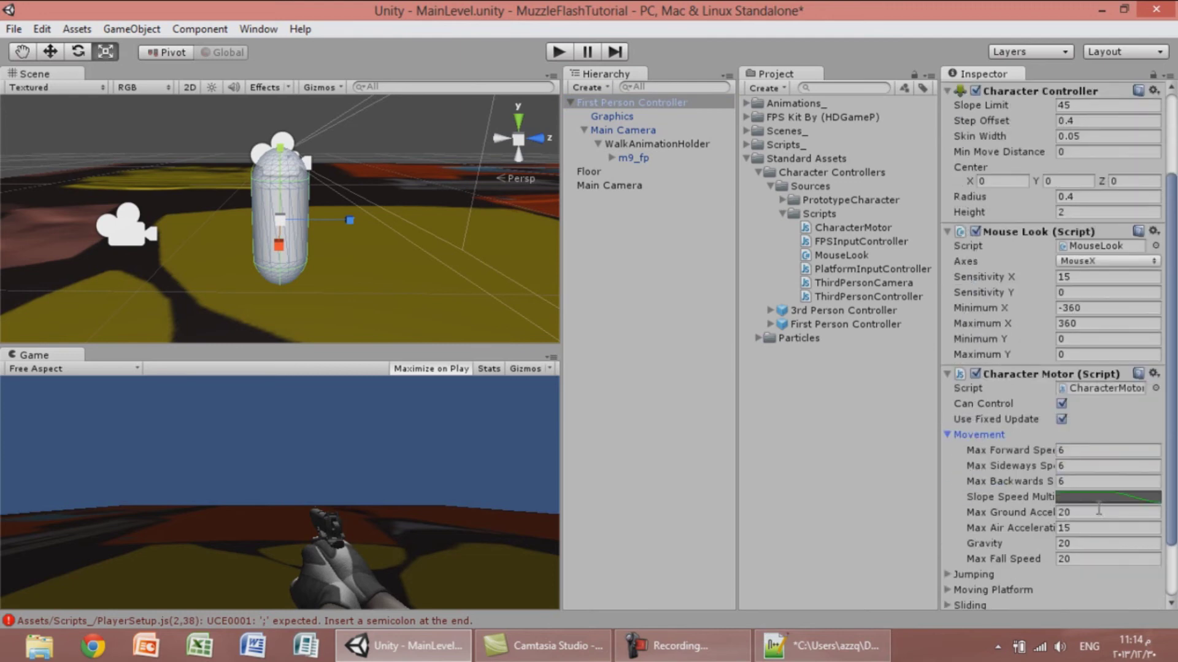
{"action": "mouse_move", "coordinate": [822, 645]}
{"action": "left_click", "coordinate": [841, 228]}
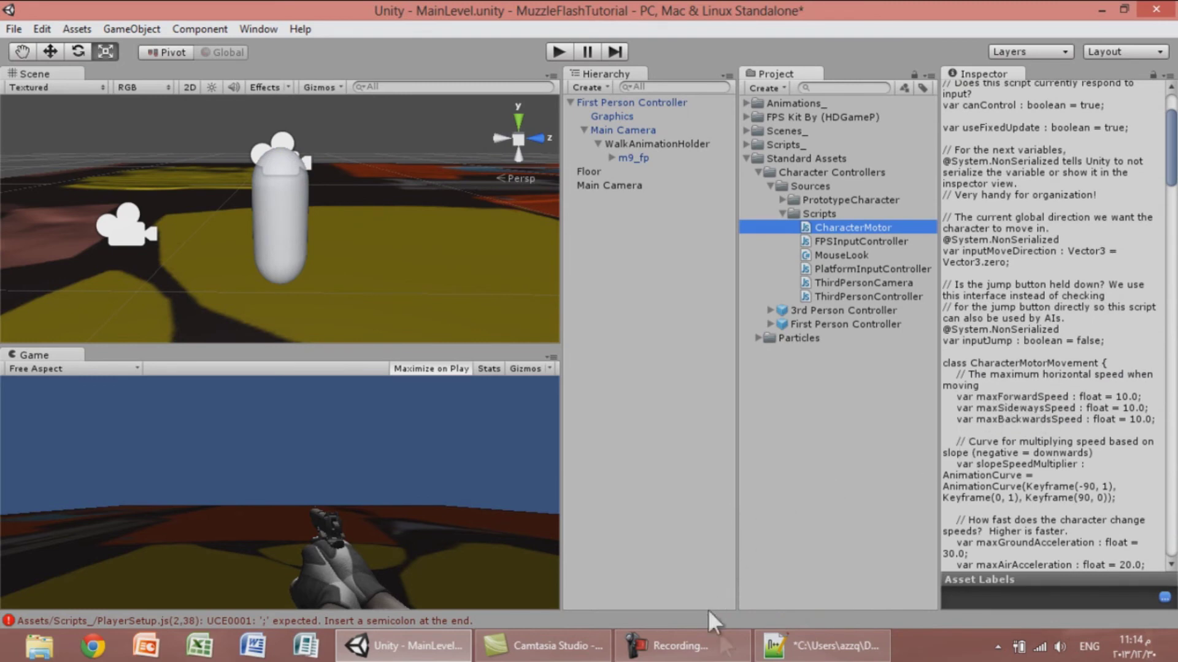
{"action": "left_click", "coordinate": [816, 645]}
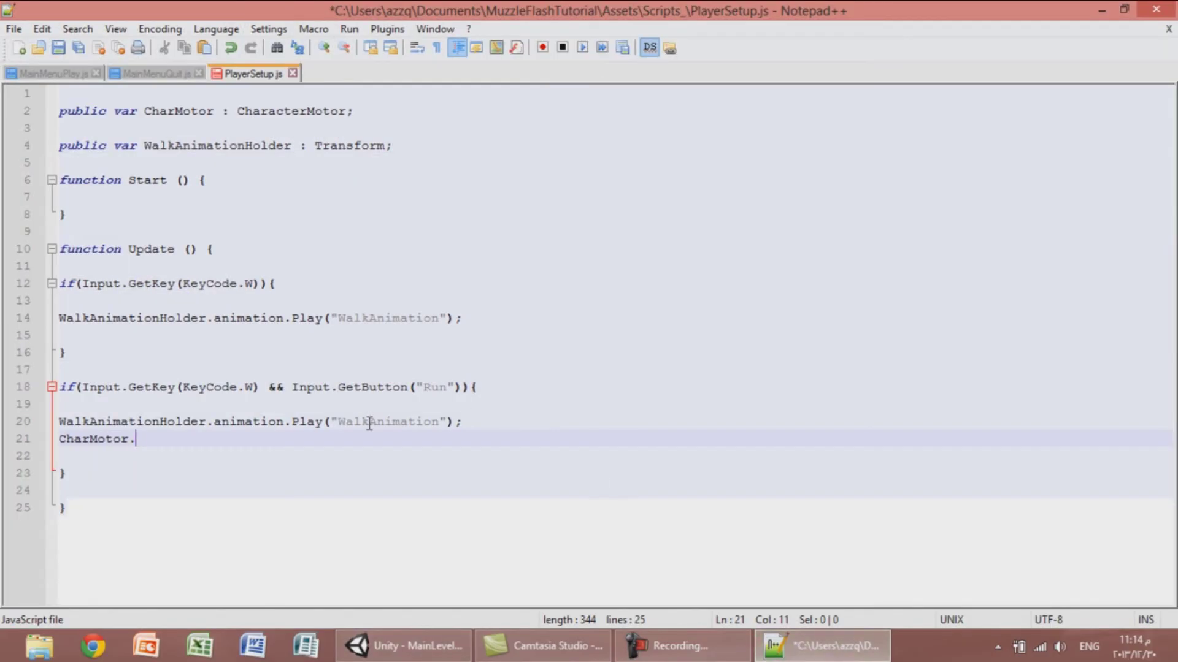
Set CharMotor.maxForwardSpeed = 7.5 on line 21 of PlayerSetup.js and save the script.
{"action": "key", "text": "BackSpace"}
{"action": "key", "text": "BackSpace"}
{"action": "type", "text": "eed = 7"}
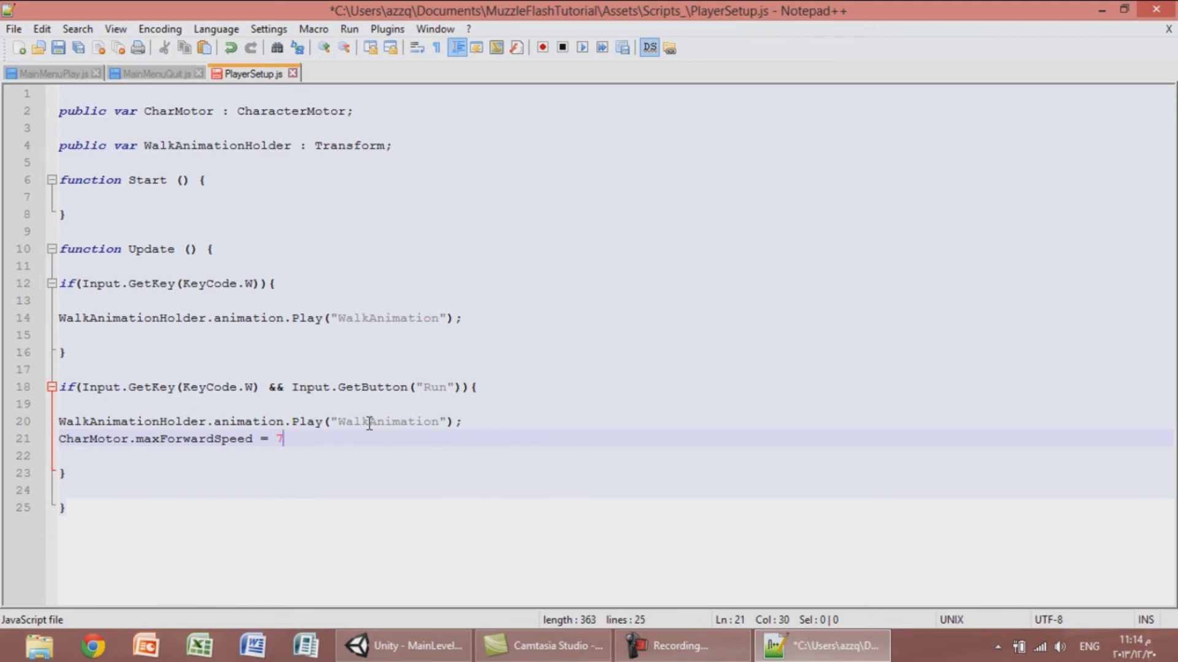
{"action": "type", "text": ".5"}
{"action": "left_click", "coordinate": [59, 47]}
{"action": "left_click", "coordinate": [429, 649]}
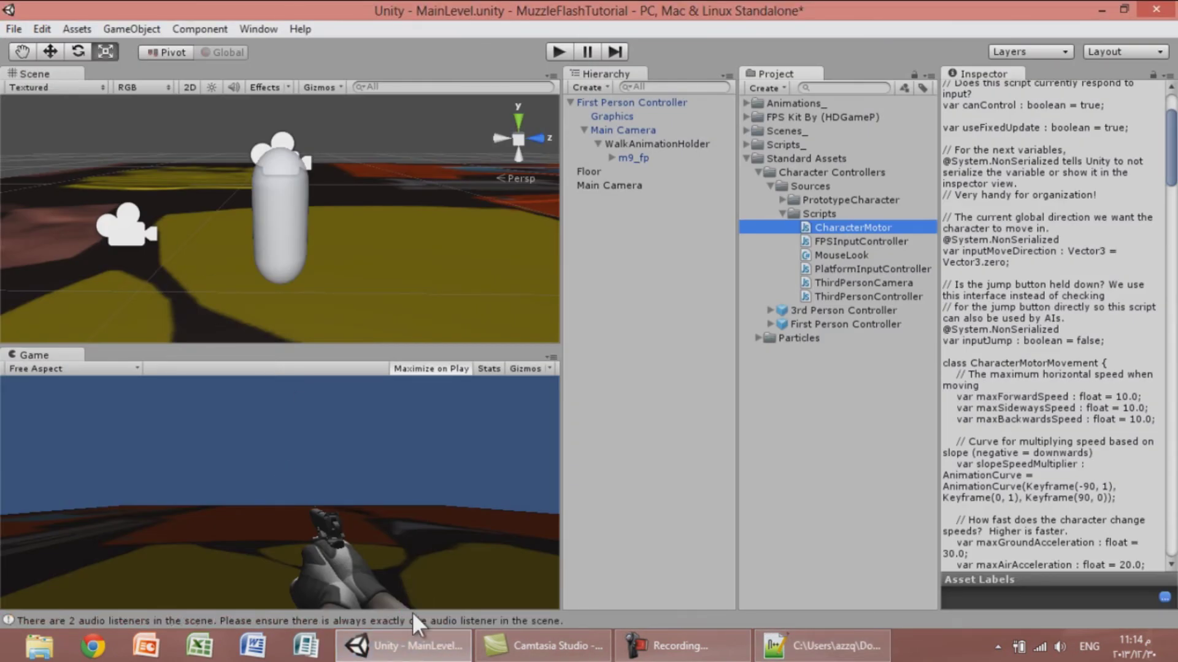
Read and close the console message, then select the First Person Controller.
{"action": "double_click", "coordinate": [412, 614]}
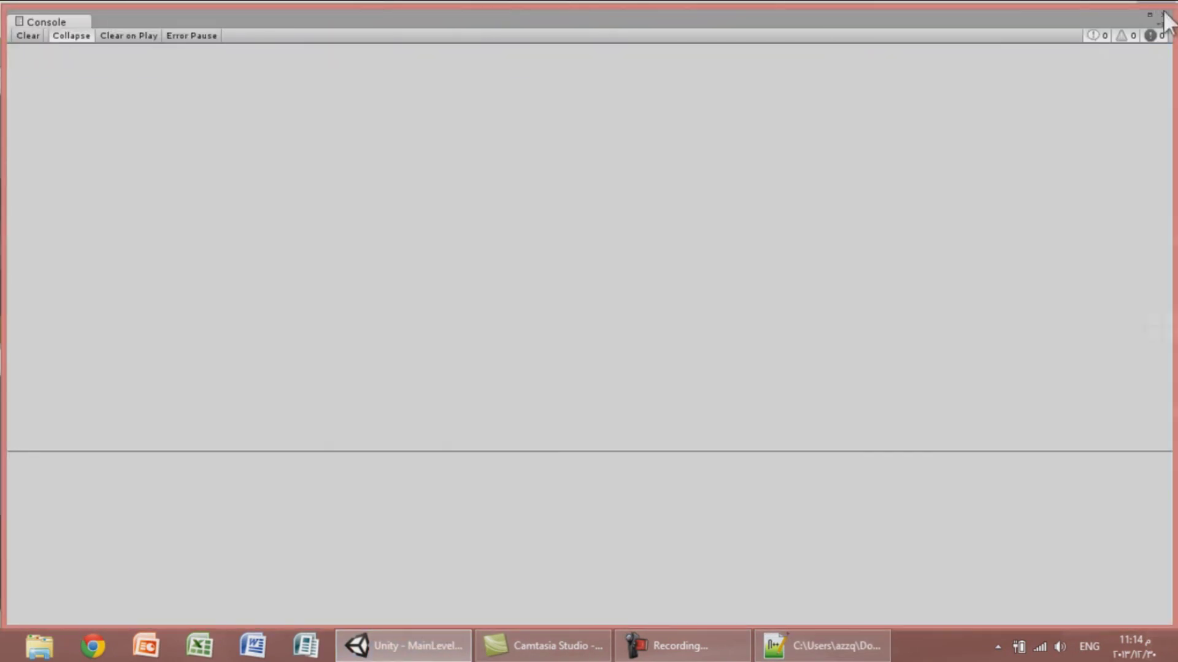
{"action": "left_click", "coordinate": [1163, 14]}
{"action": "left_click", "coordinate": [626, 103]}
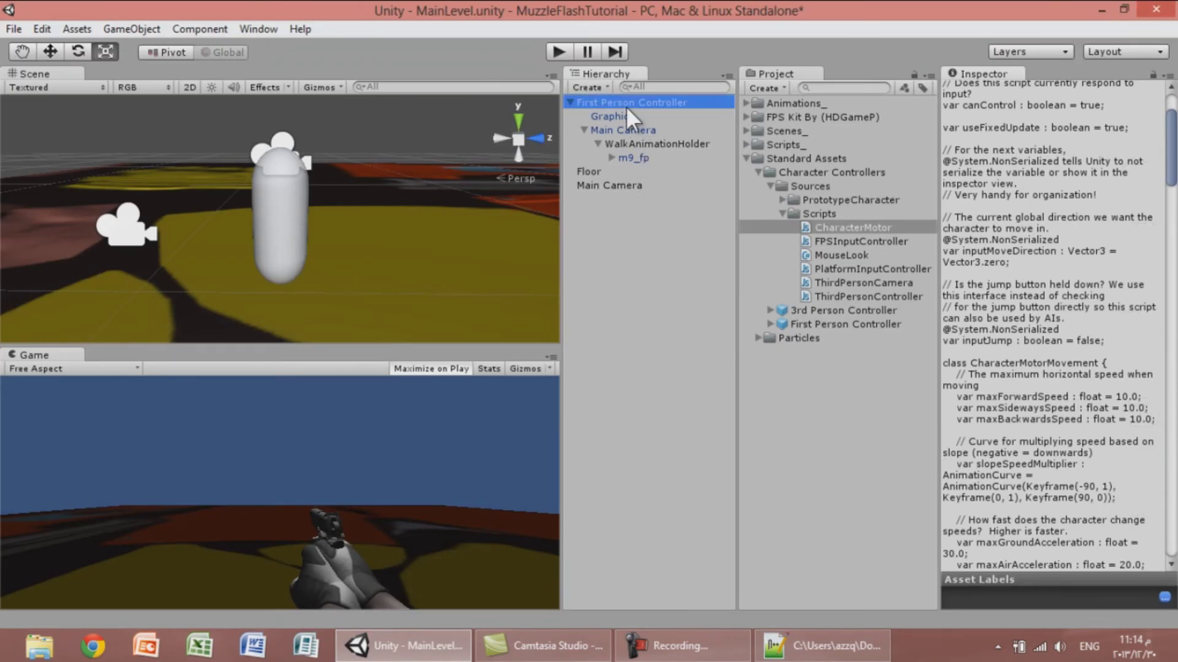
{"action": "scroll", "coordinate": [1074, 398], "scroll_direction": "down", "scroll_amount": 2}
Set Character Motor's Max Forward, Sideways and Backwards Speed all to 3.
{"action": "left_click", "coordinate": [1074, 398]}
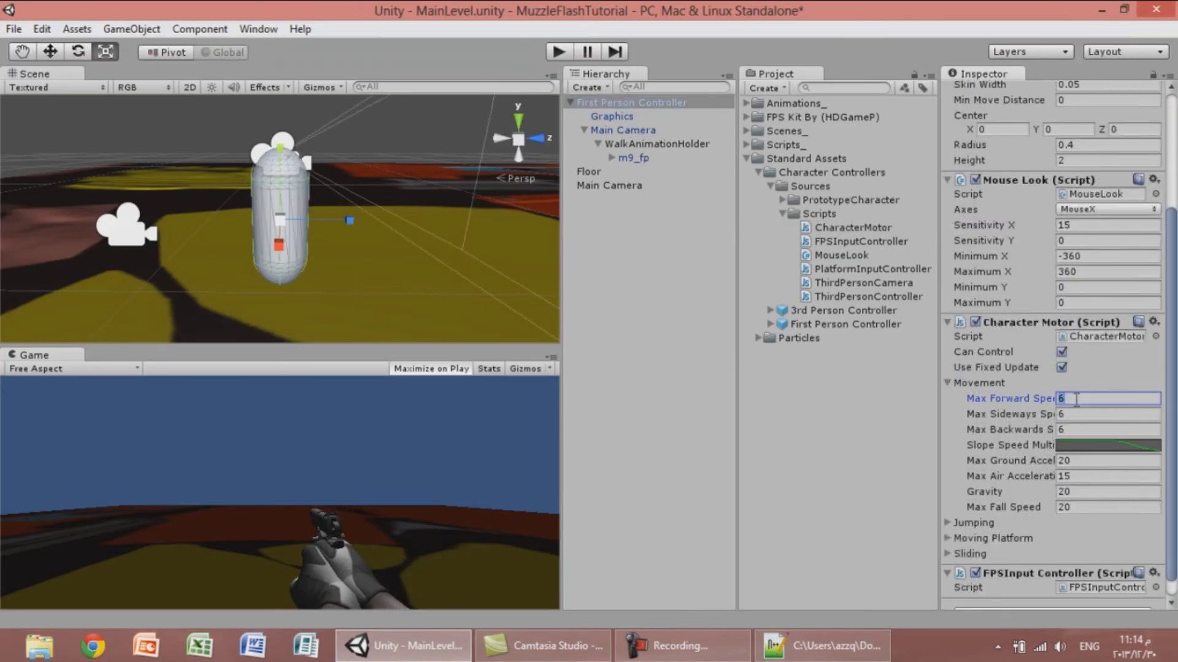
{"action": "type", "text": "3"}
{"action": "left_click", "coordinate": [1085, 415]}
{"action": "type", "text": "3"}
{"action": "left_click", "coordinate": [1089, 429]}
{"action": "type", "text": "3"}
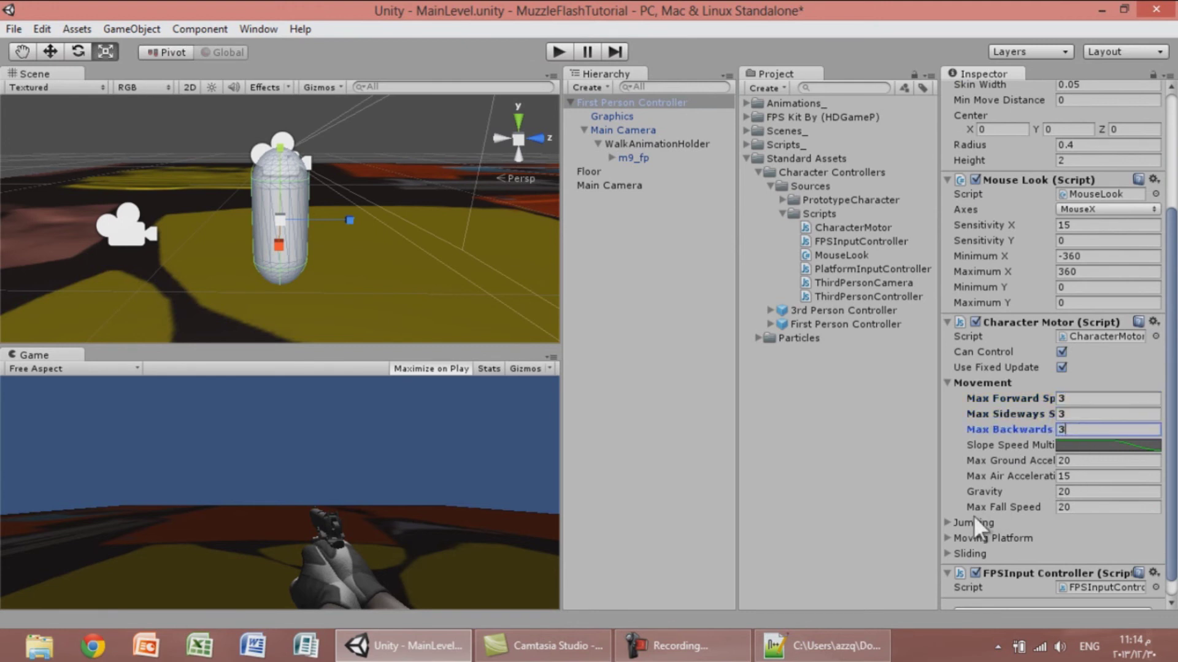
{"action": "left_click", "coordinate": [981, 382]}
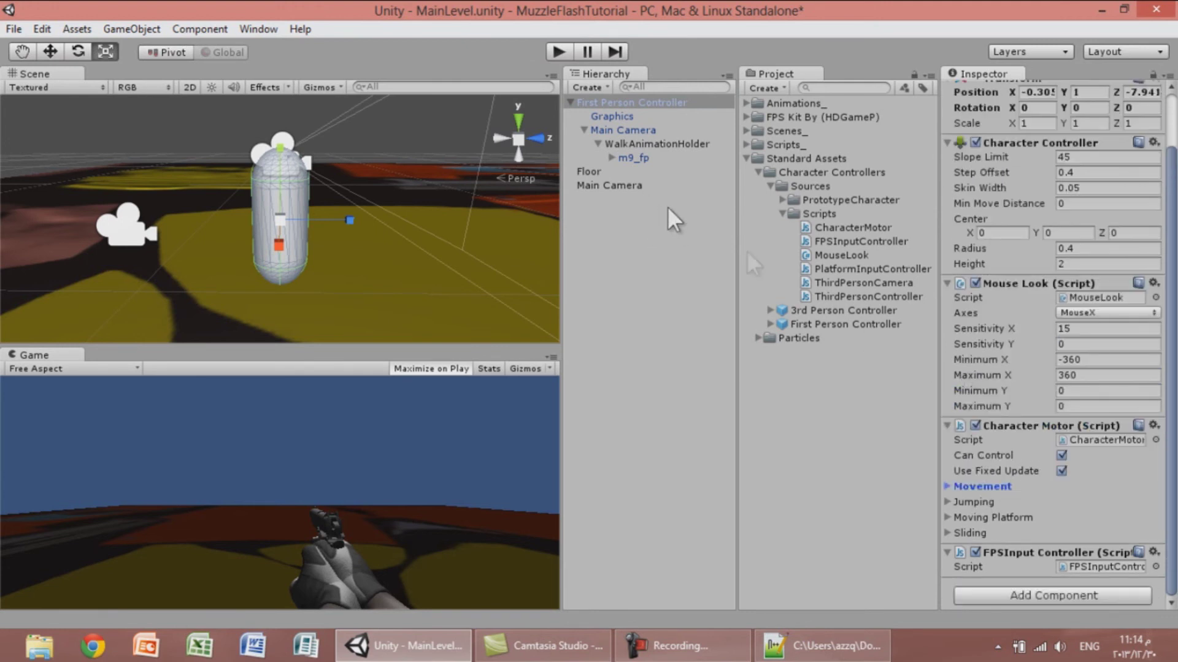
{"action": "left_click", "coordinate": [673, 143]}
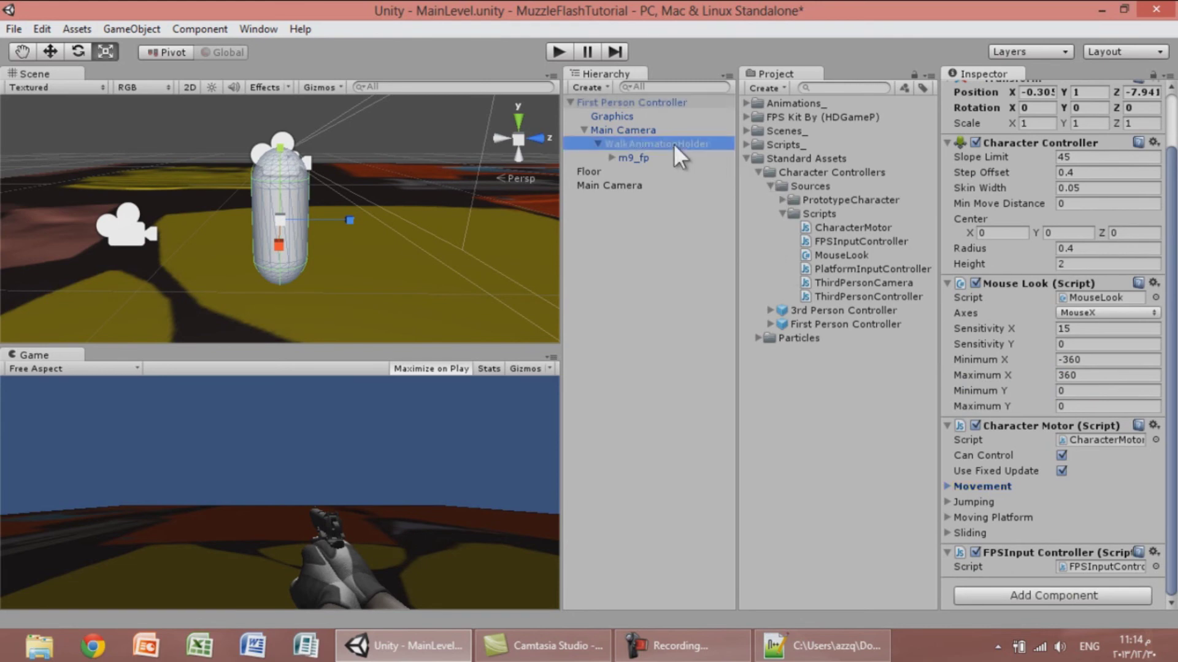
Inspect the Main Camera, WalkAnimationHolder and m9_fp animations, then reveal the Scripts_ folder contents.
{"action": "left_click", "coordinate": [656, 127]}
{"action": "left_click", "coordinate": [650, 146]}
{"action": "left_click", "coordinate": [644, 156]}
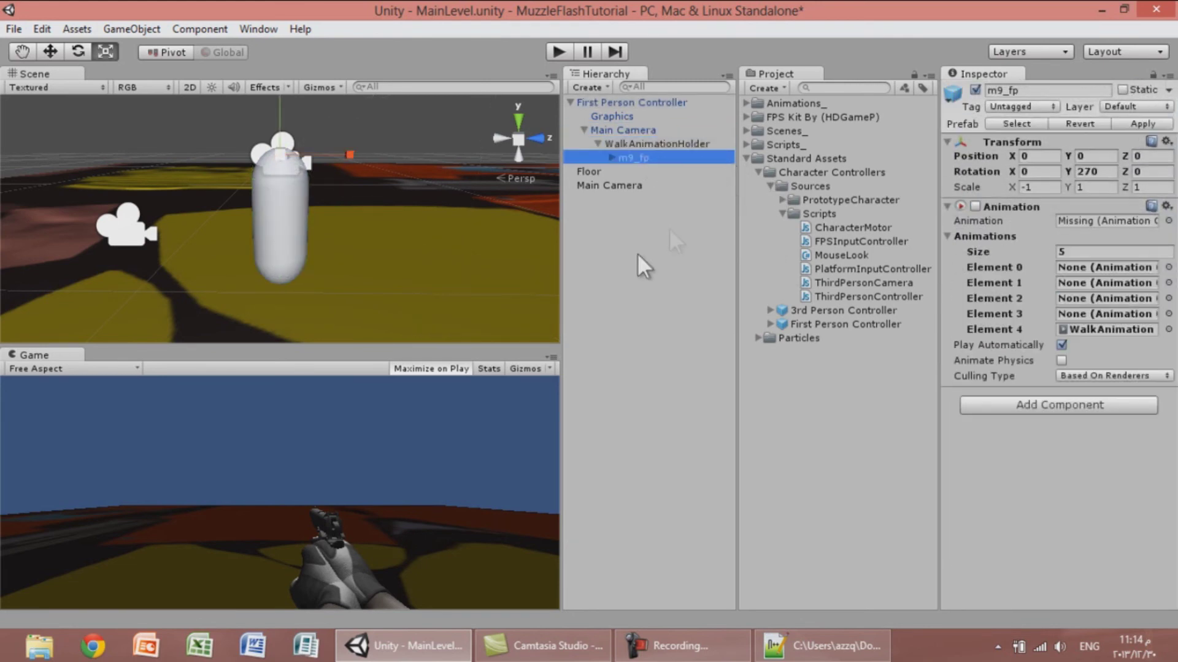
{"action": "left_click", "coordinate": [746, 159]}
{"action": "left_click", "coordinate": [746, 145]}
Attach PlayerSetup to First Person Controller, linking Char Motor and Walk Animation Holder, then play.
{"action": "left_click_drag", "start_coordinate": [826, 185], "coordinate": [654, 105]}
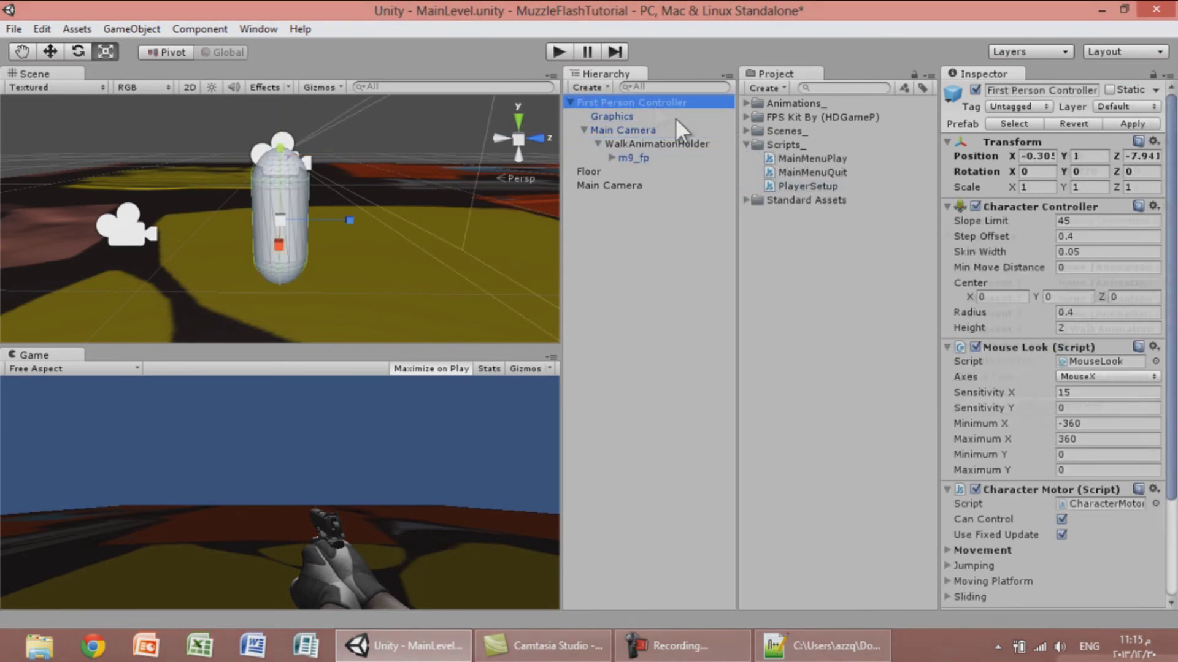
{"action": "scroll", "coordinate": [1107, 331], "scroll_direction": "down", "scroll_amount": 3}
{"action": "left_click_drag", "start_coordinate": [617, 102], "coordinate": [1126, 550]}
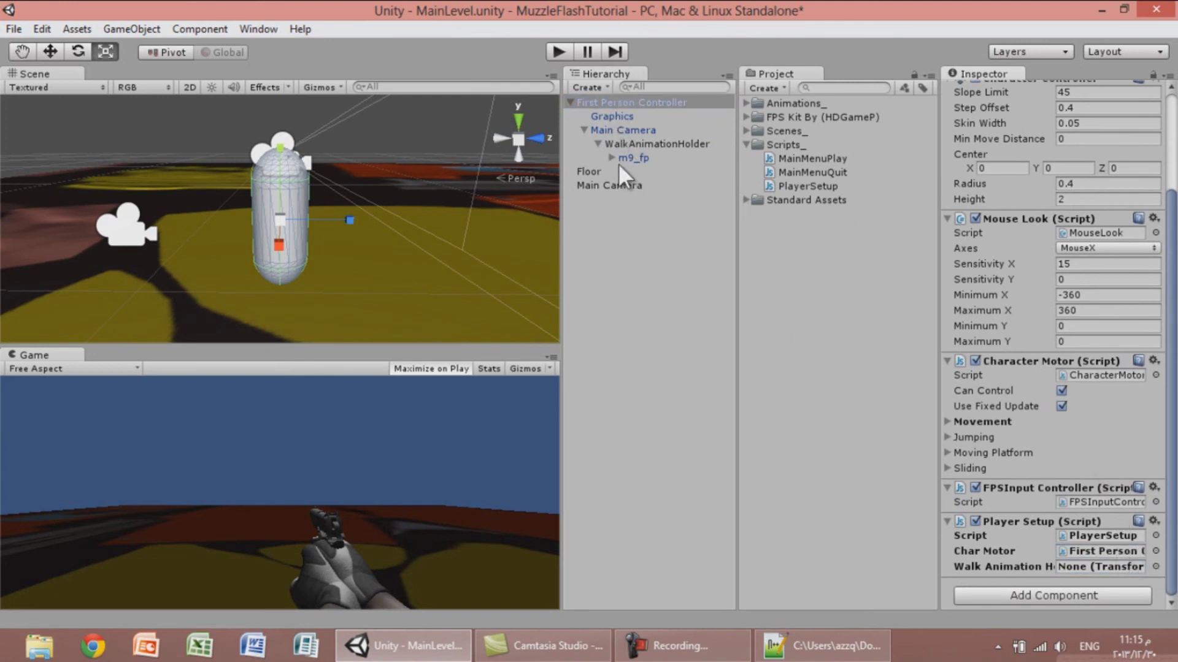
{"action": "left_click_drag", "start_coordinate": [648, 147], "coordinate": [1101, 566]}
{"action": "left_click", "coordinate": [555, 56]}
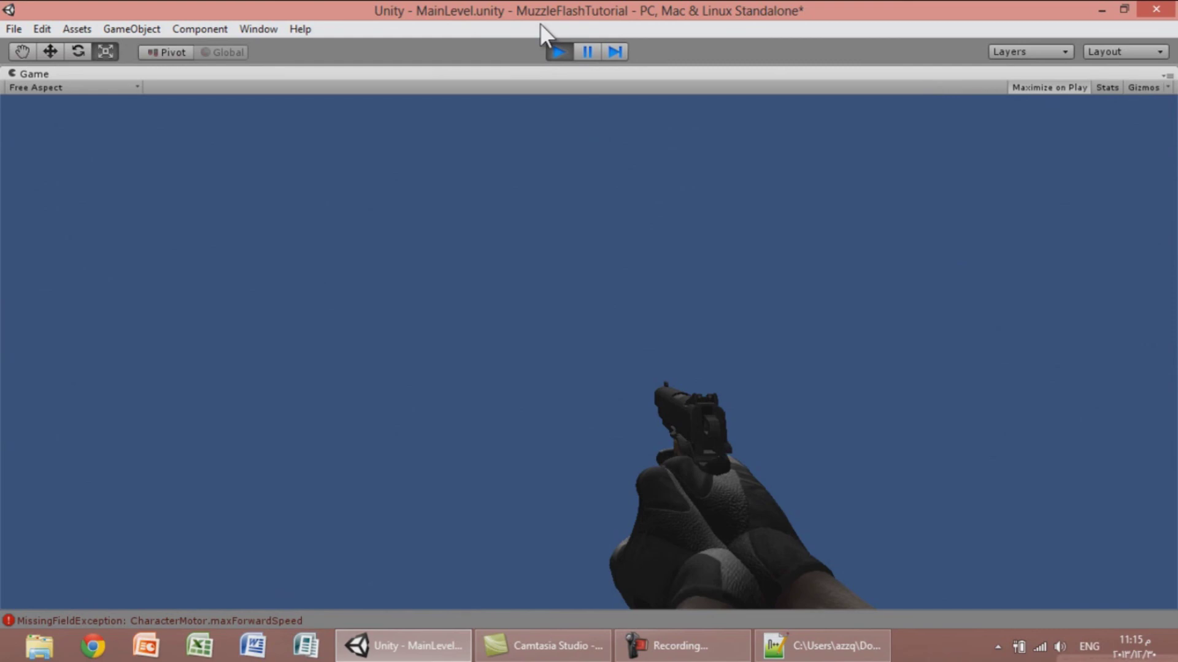
Stop play, view the CharacterMotor.maxForwardSpeed MissingFieldException details, and return to PlayerSetup.js.
{"action": "left_click", "coordinate": [558, 51]}
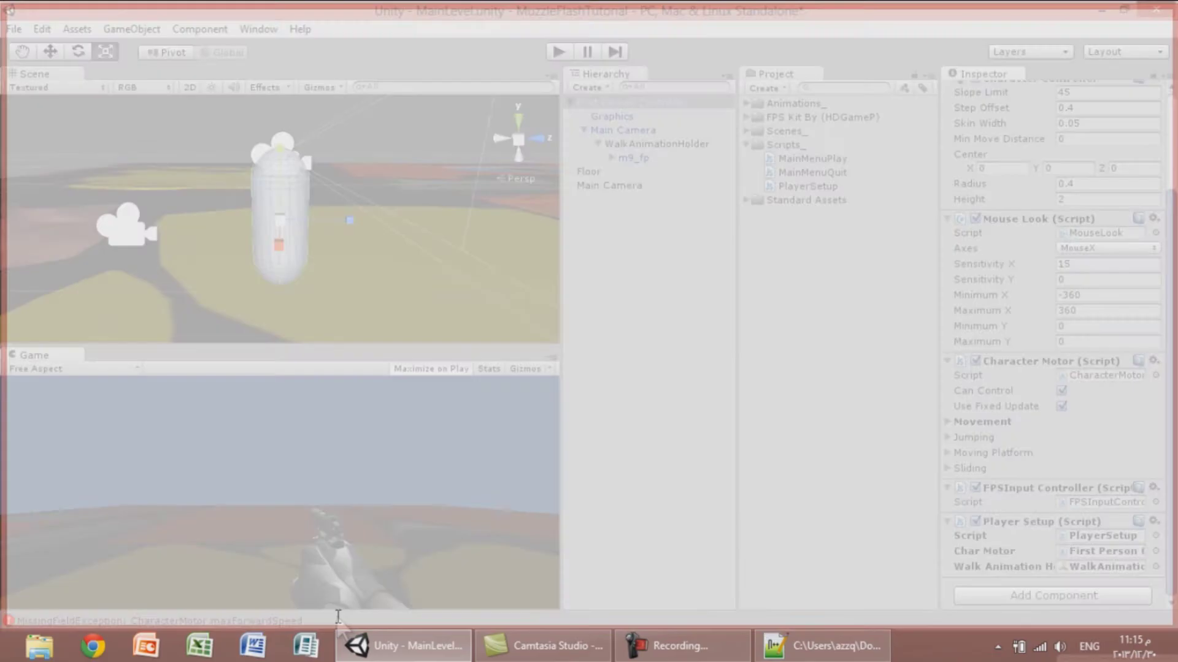
{"action": "left_click", "coordinate": [337, 617]}
{"action": "left_click", "coordinate": [776, 647]}
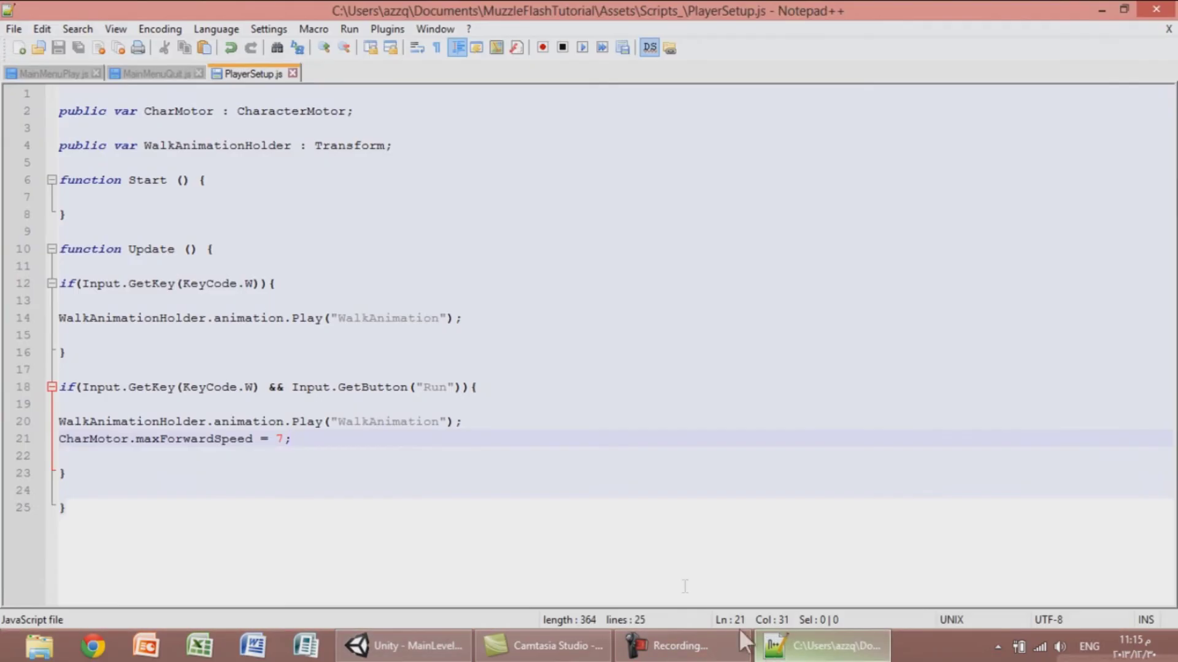
Rename CharMotor to CharacterMotor on line 21 of PlayerSetup.js and save it.
{"action": "left_click", "coordinate": [89, 440]}
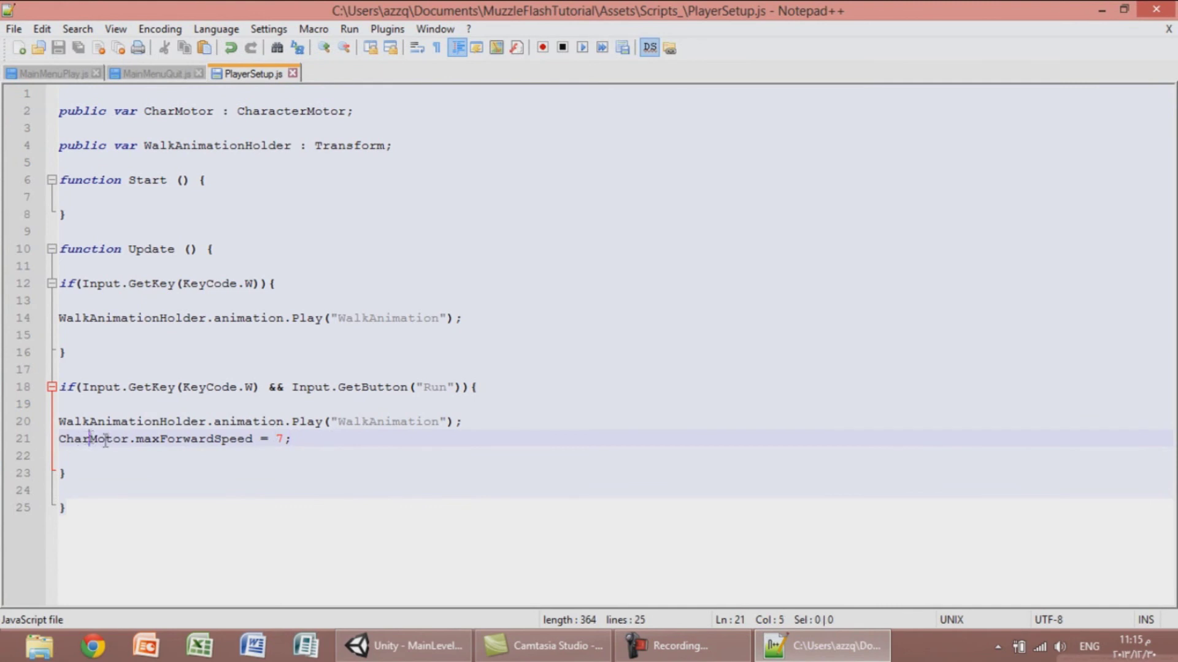
{"action": "type", "text": "acter"}
{"action": "left_click", "coordinate": [58, 52]}
{"action": "left_click", "coordinate": [404, 645]}
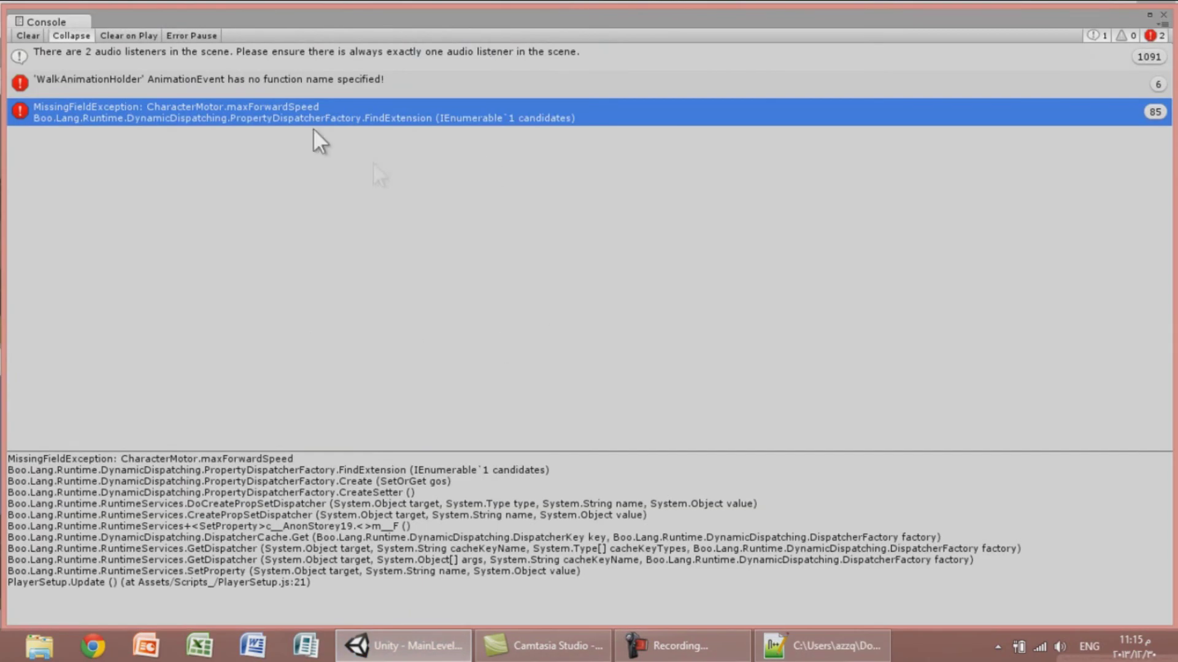
Clear the console, play-test walking forward with W, and reopen the maxForwardSpeed error.
{"action": "left_click", "coordinate": [27, 36]}
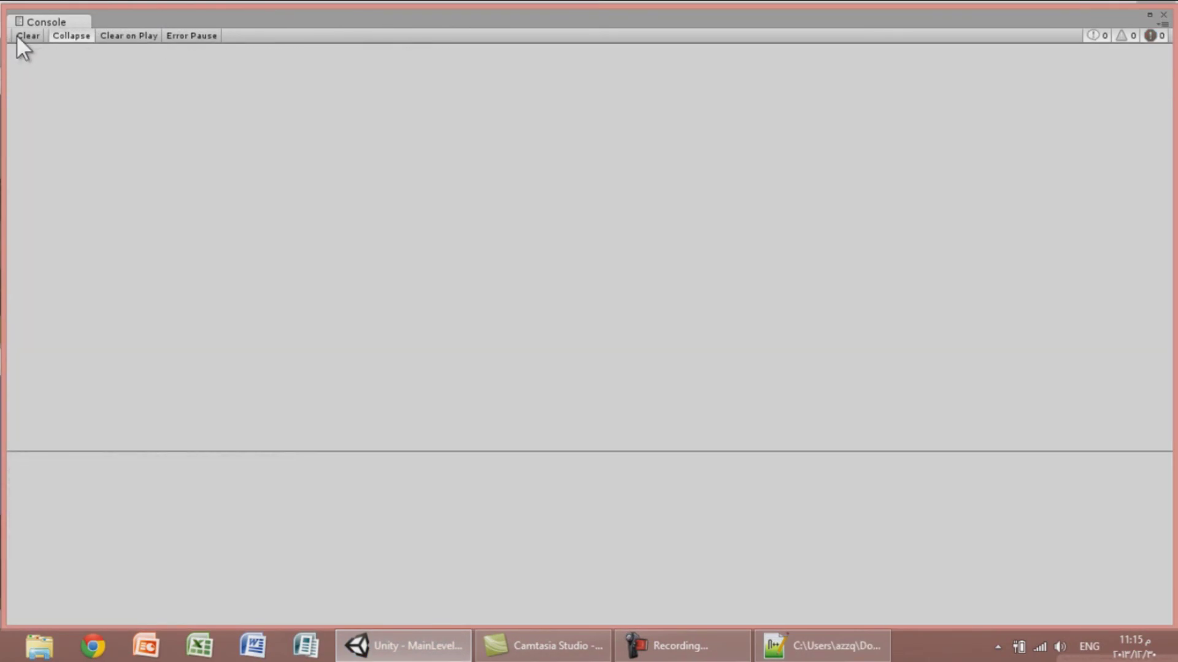
{"action": "left_click", "coordinate": [1163, 15]}
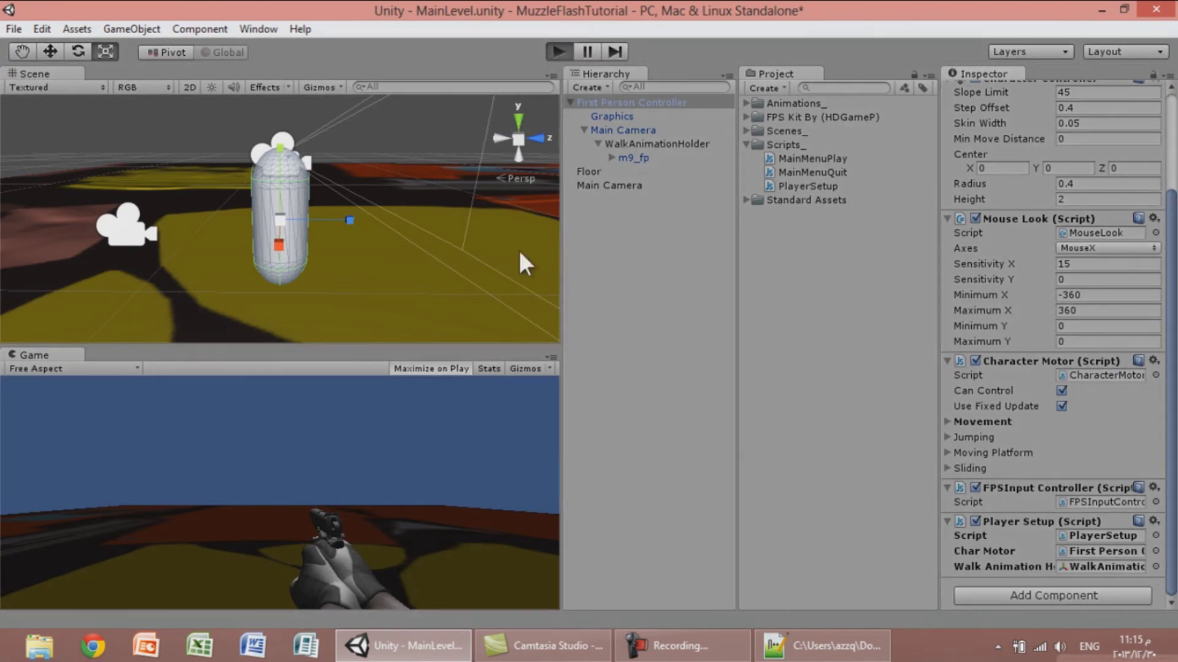
{"action": "key", "text": "ctrl+p"}
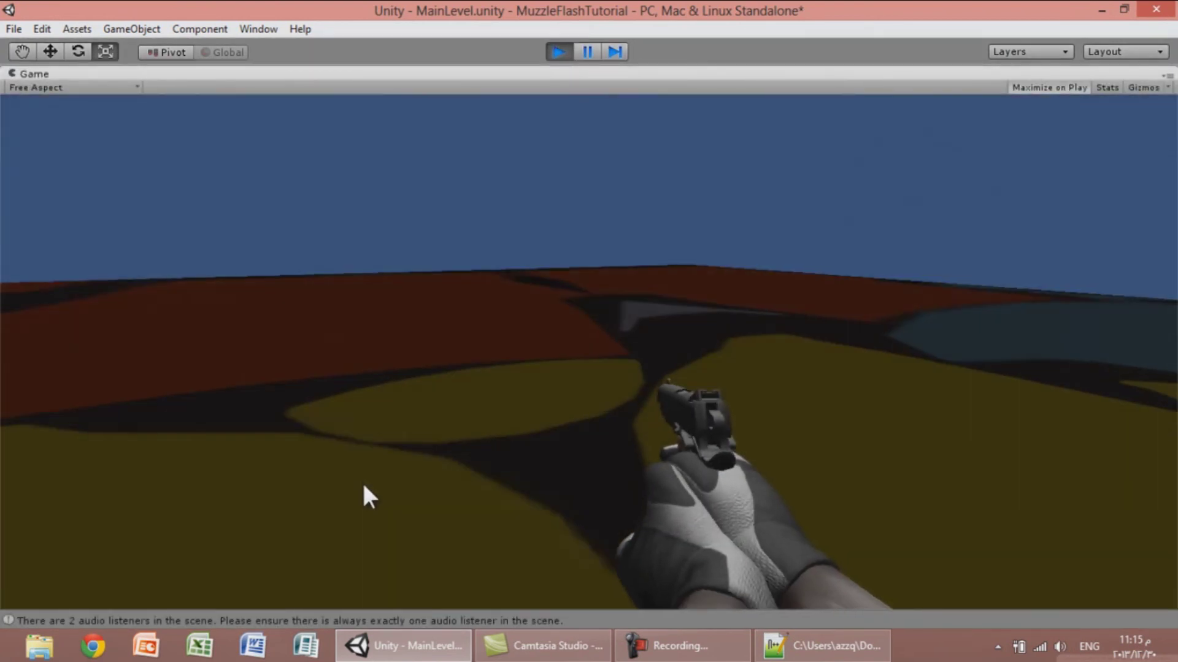
{"action": "key", "text": "w"}
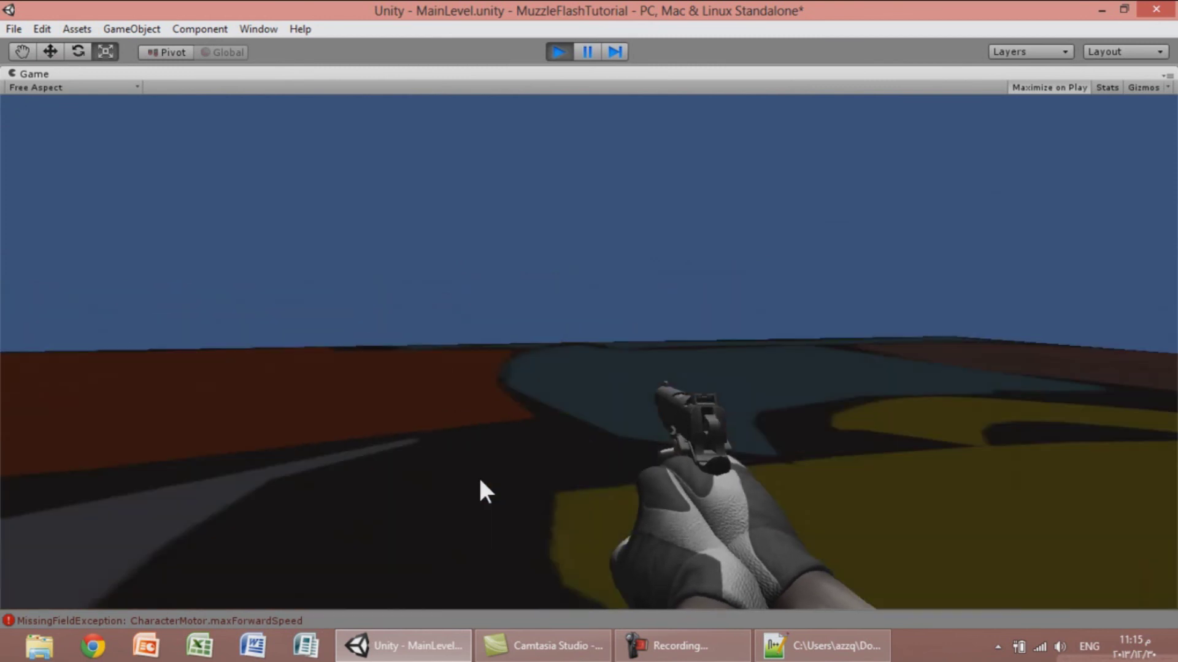
{"action": "mouse_move", "coordinate": [540, 257]}
{"action": "left_click", "coordinate": [557, 51]}
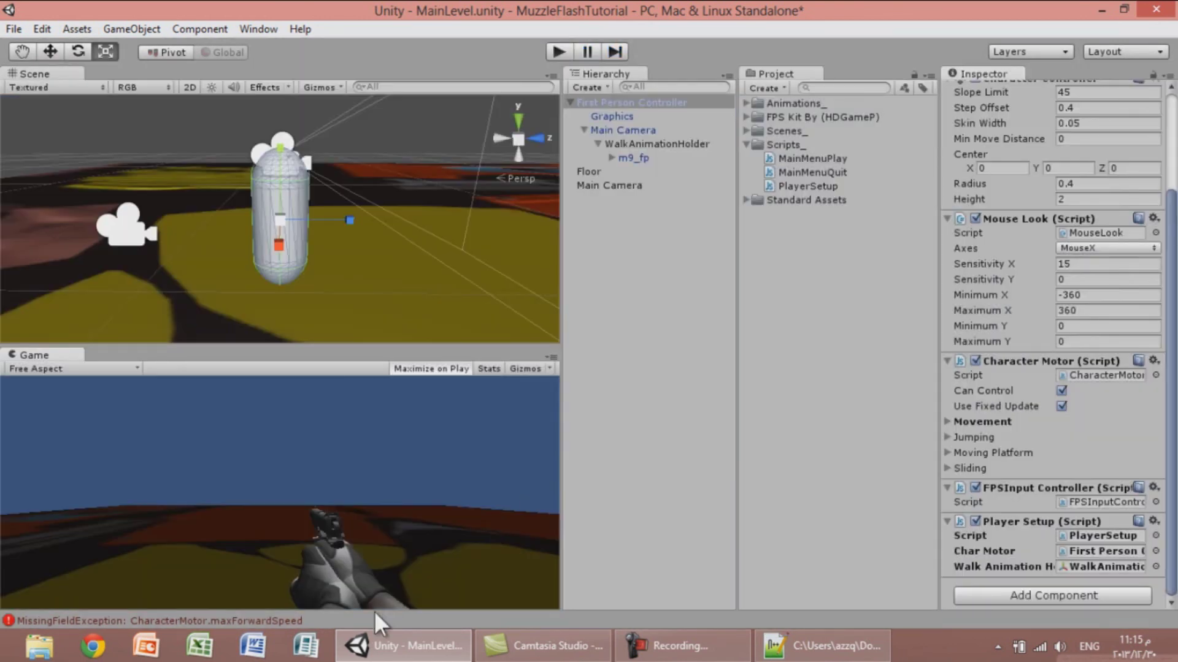
{"action": "left_click", "coordinate": [374, 613]}
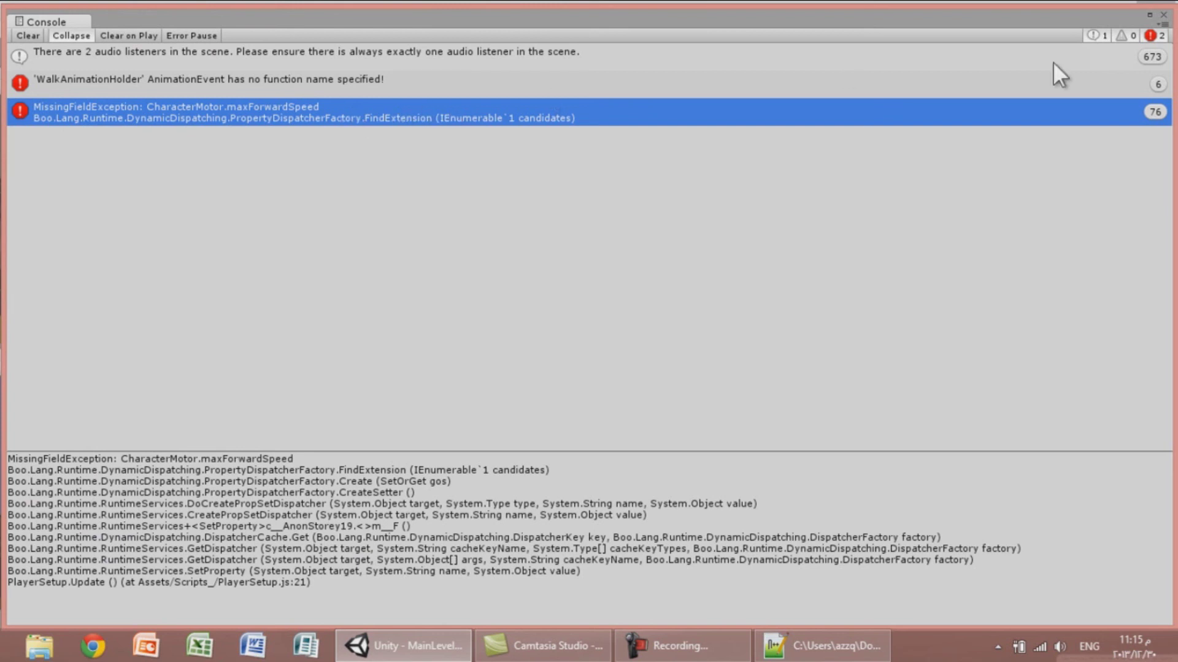
Set the WalkAnimation clip in Animations_ to Loop wrap mode and start play.
{"action": "left_click", "coordinate": [1149, 14]}
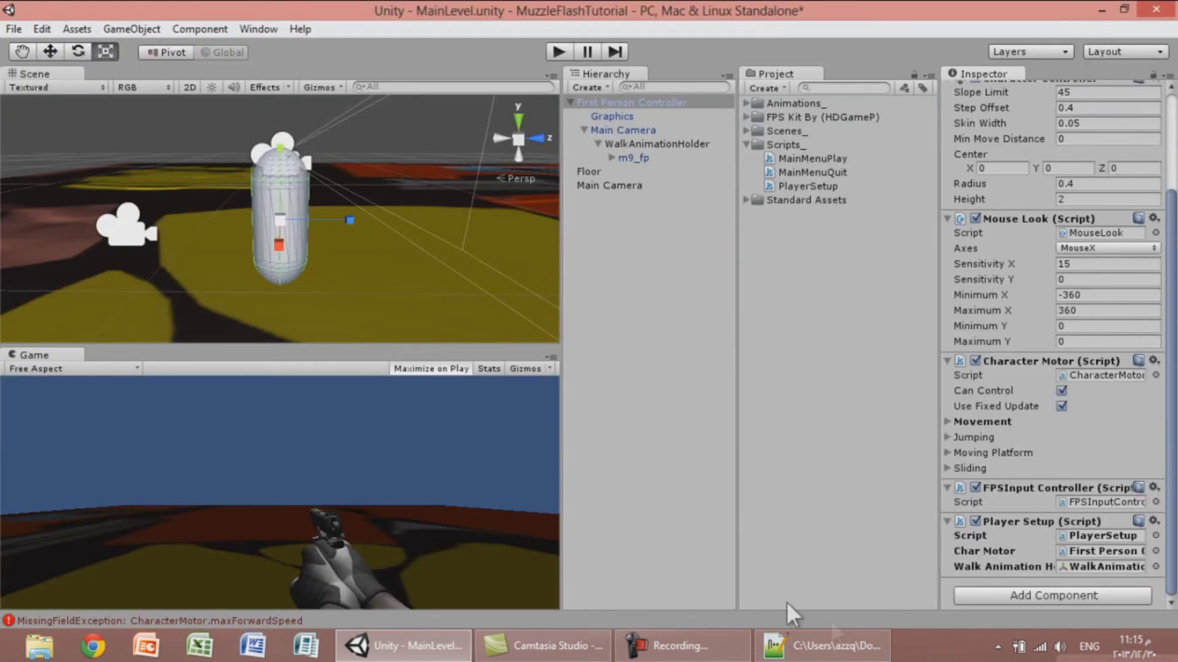
{"action": "left_click", "coordinate": [746, 145]}
{"action": "left_click", "coordinate": [746, 103]}
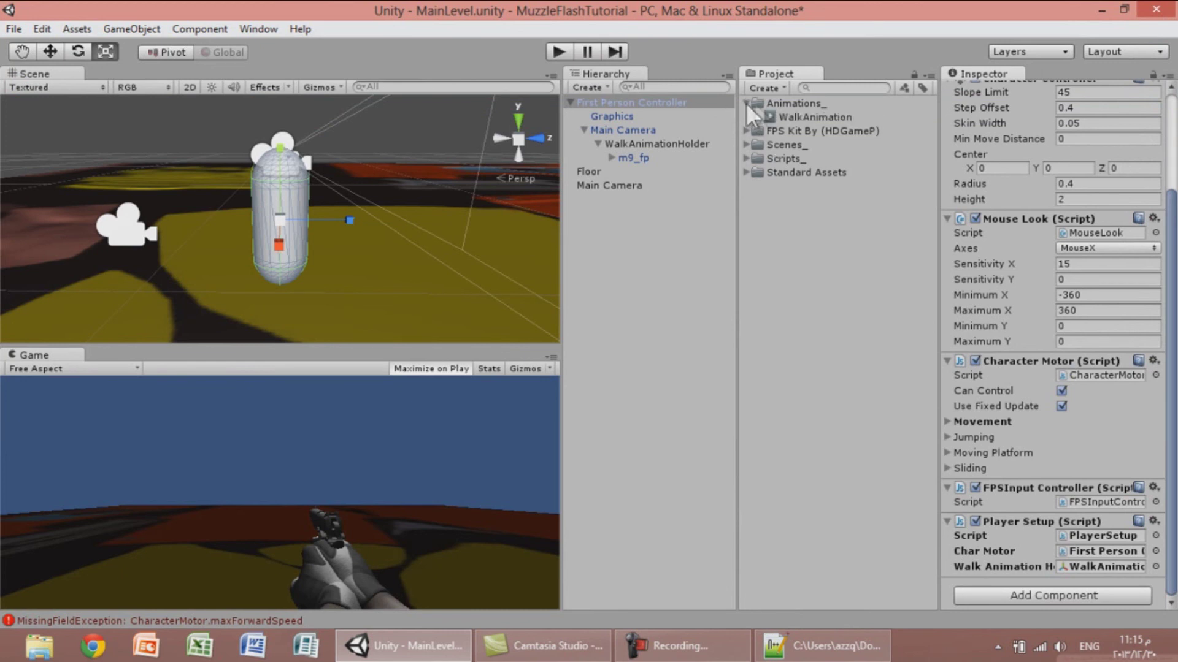
{"action": "left_click", "coordinate": [780, 105]}
{"action": "left_click", "coordinate": [803, 117]}
{"action": "left_click", "coordinate": [1079, 145]}
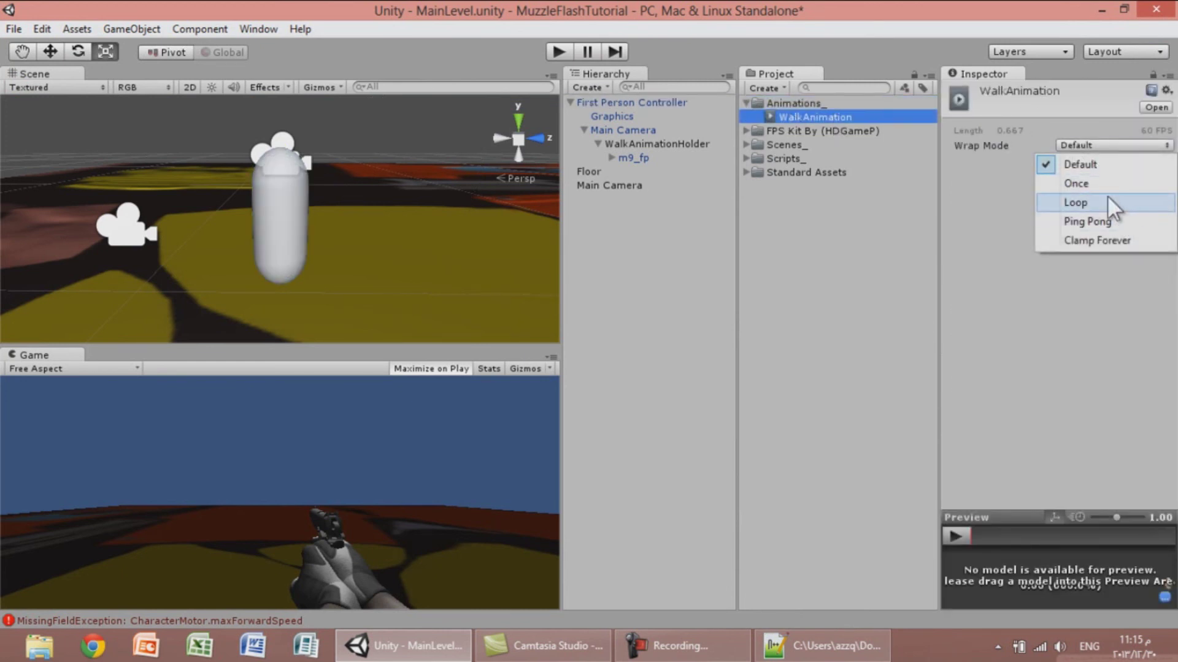
{"action": "left_click", "coordinate": [1107, 196]}
{"action": "left_click", "coordinate": [563, 51]}
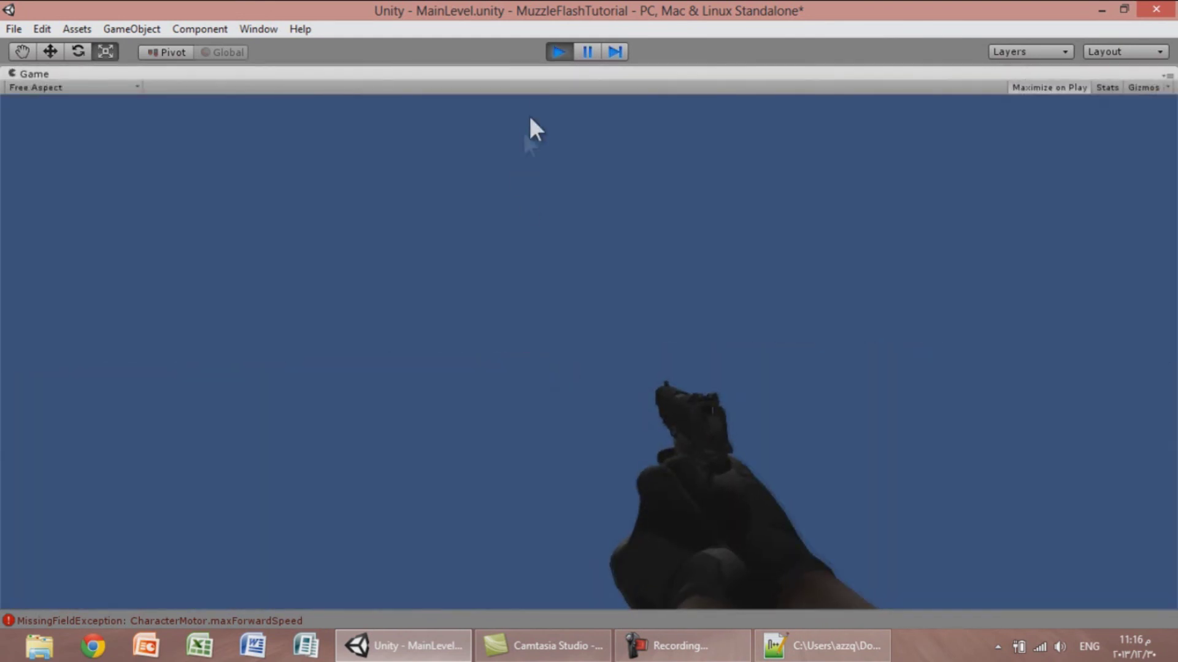
Revert WalkAnimation's Wrap Mode to Default and play-test walking forward with W again.
{"action": "left_click", "coordinate": [549, 51]}
{"action": "left_click", "coordinate": [1092, 146]}
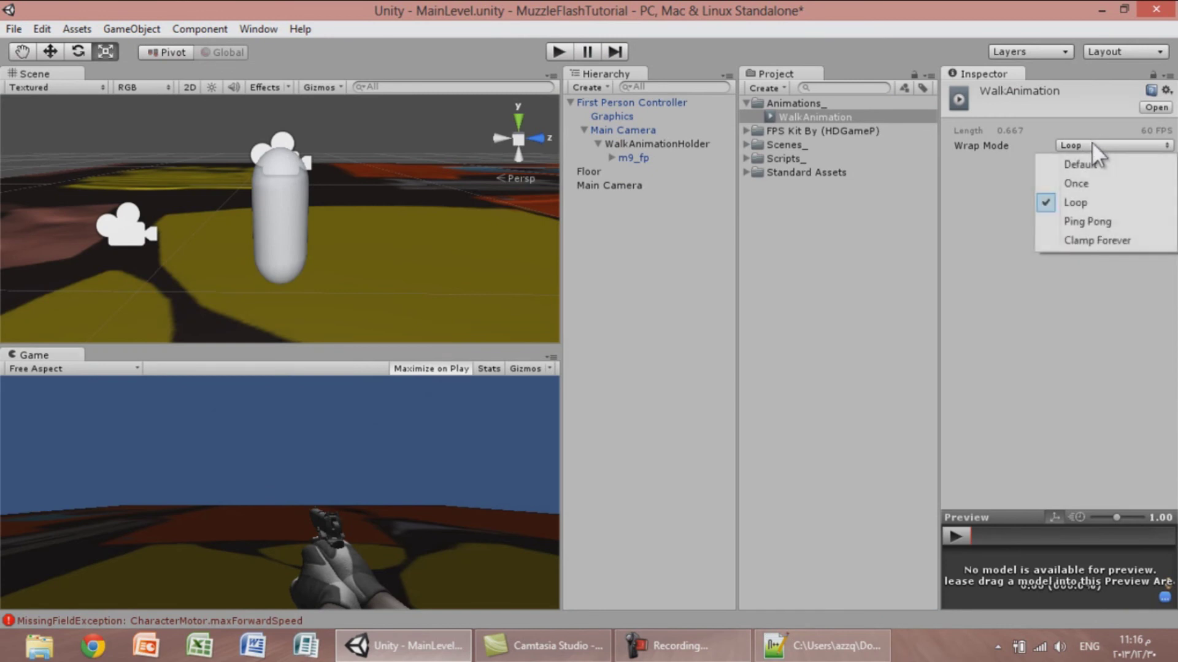
{"action": "left_click", "coordinate": [1092, 161]}
{"action": "left_click", "coordinate": [564, 49]}
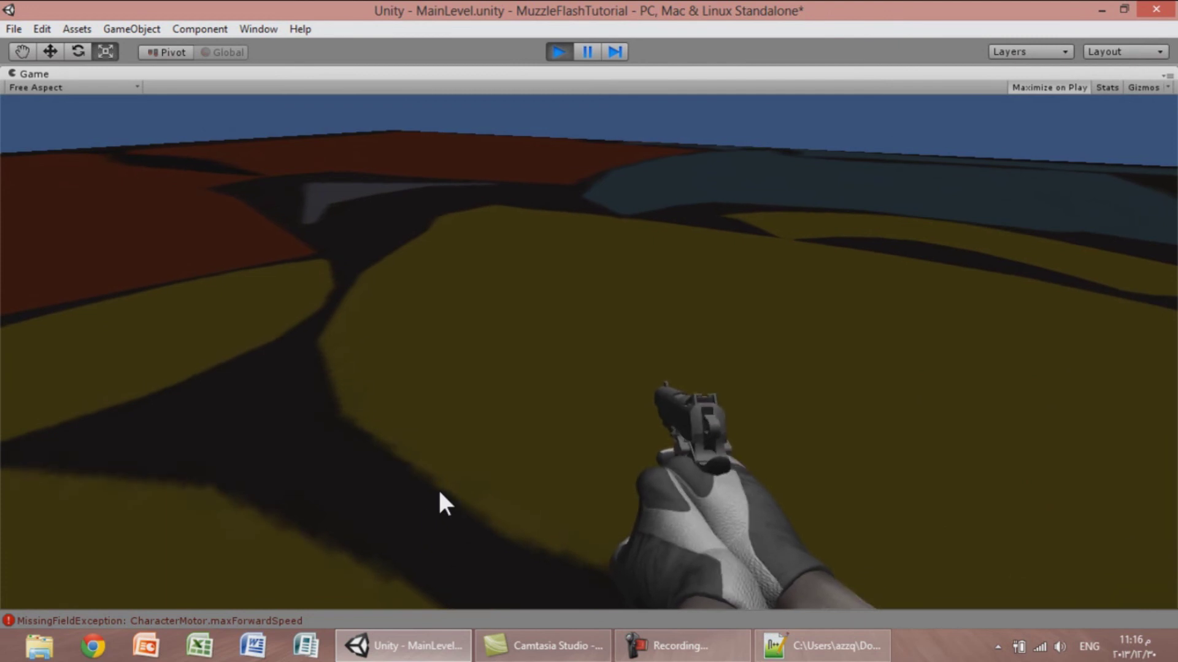
{"action": "key", "text": "w"}
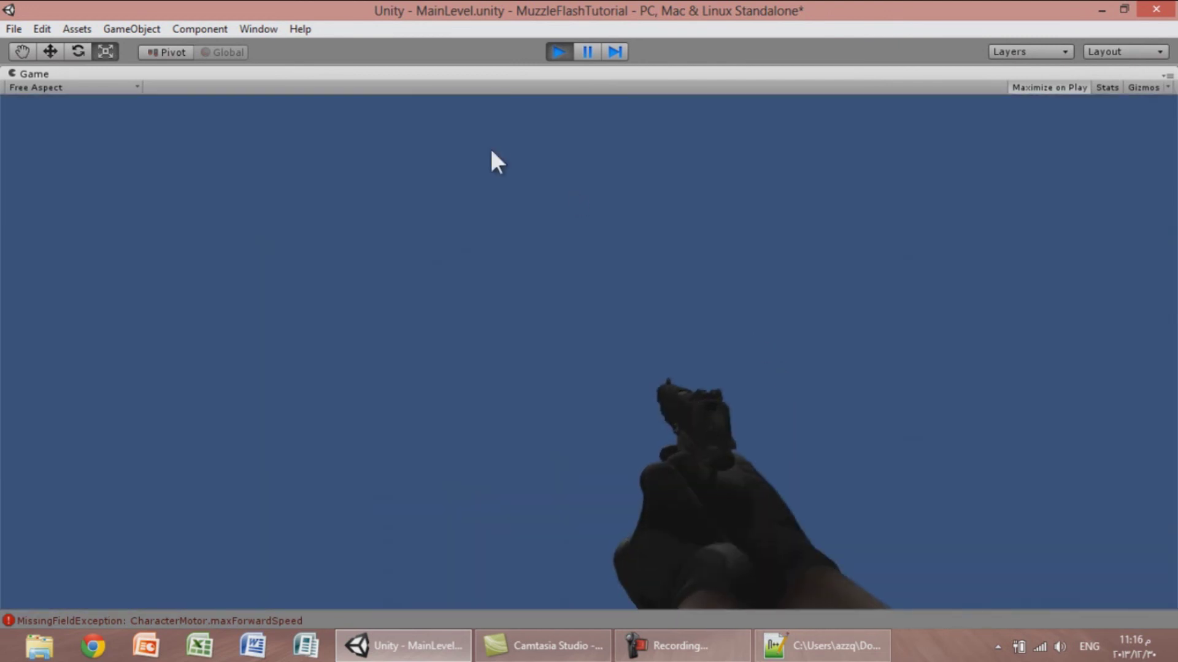
{"action": "left_click", "coordinate": [552, 51]}
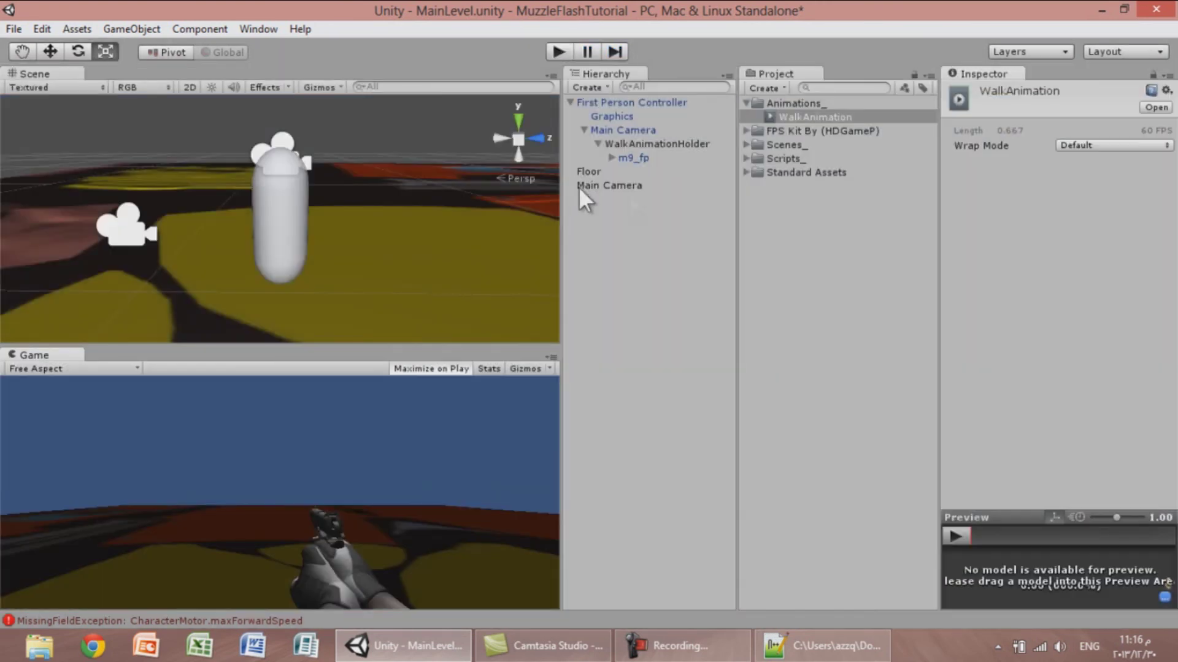
Set the First Person Controller's Max Sideways and Max Backwards Speed to 6, then play-test.
{"action": "left_click", "coordinate": [630, 101]}
{"action": "scroll", "coordinate": [1083, 411], "scroll_direction": "down", "scroll_amount": 3}
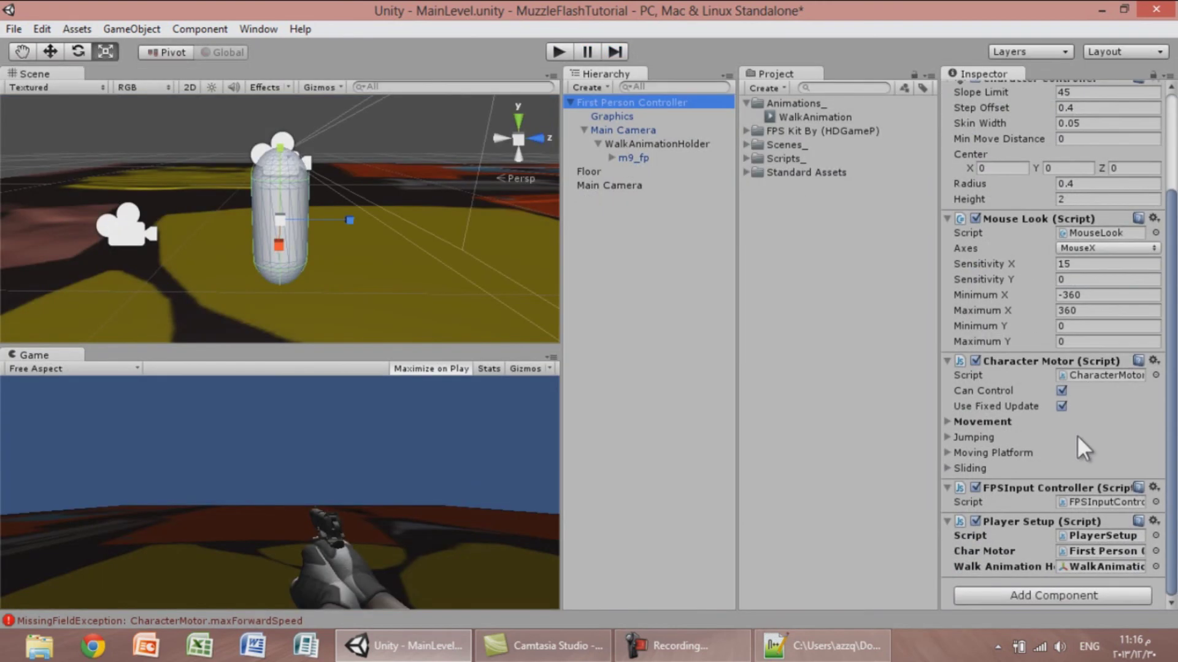
{"action": "left_click", "coordinate": [981, 423]}
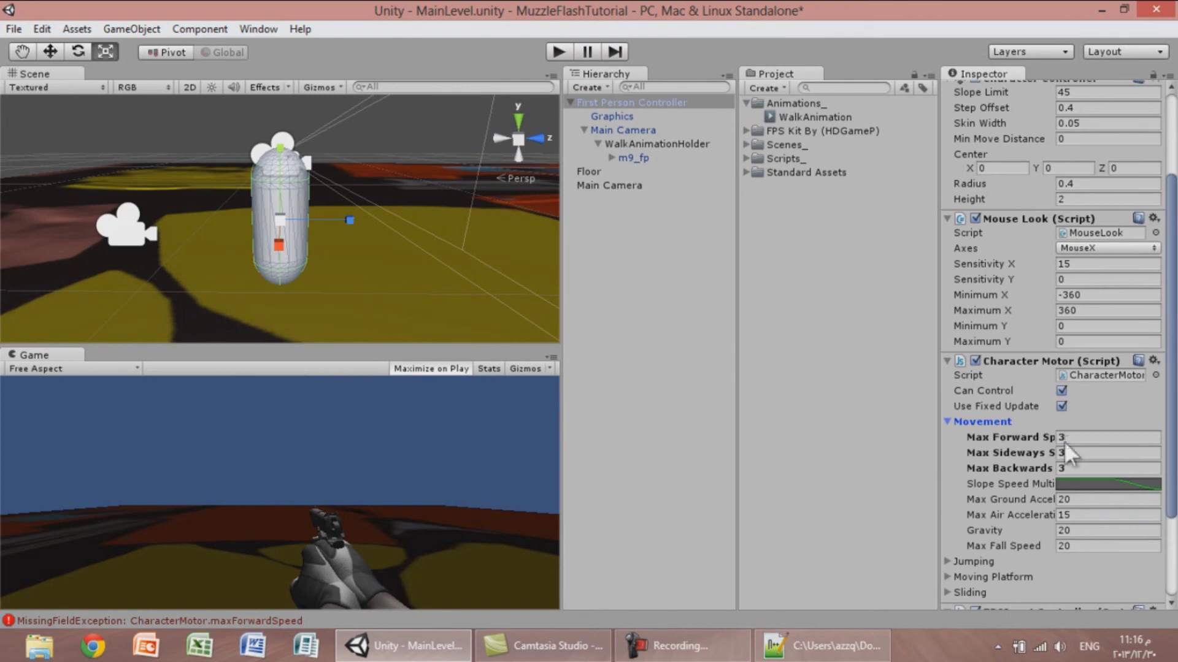
{"action": "left_click", "coordinate": [1089, 453]}
{"action": "type", "text": "6"}
{"action": "left_click", "coordinate": [1086, 467]}
{"action": "type", "text": "6"}
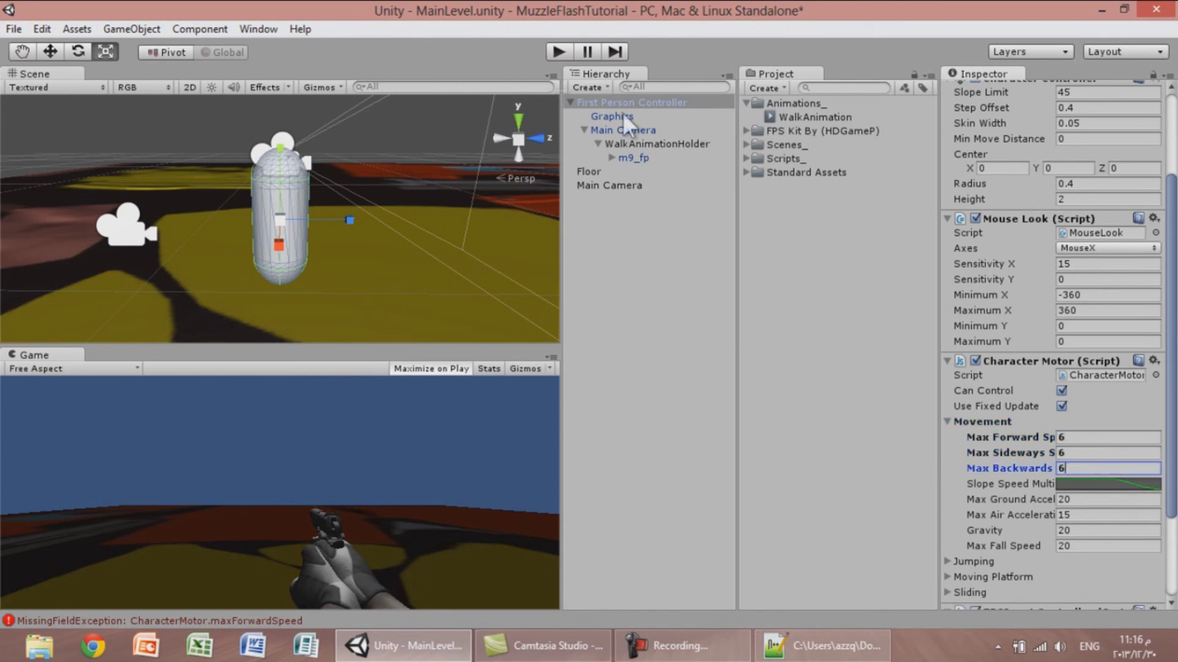
{"action": "left_click", "coordinate": [559, 52]}
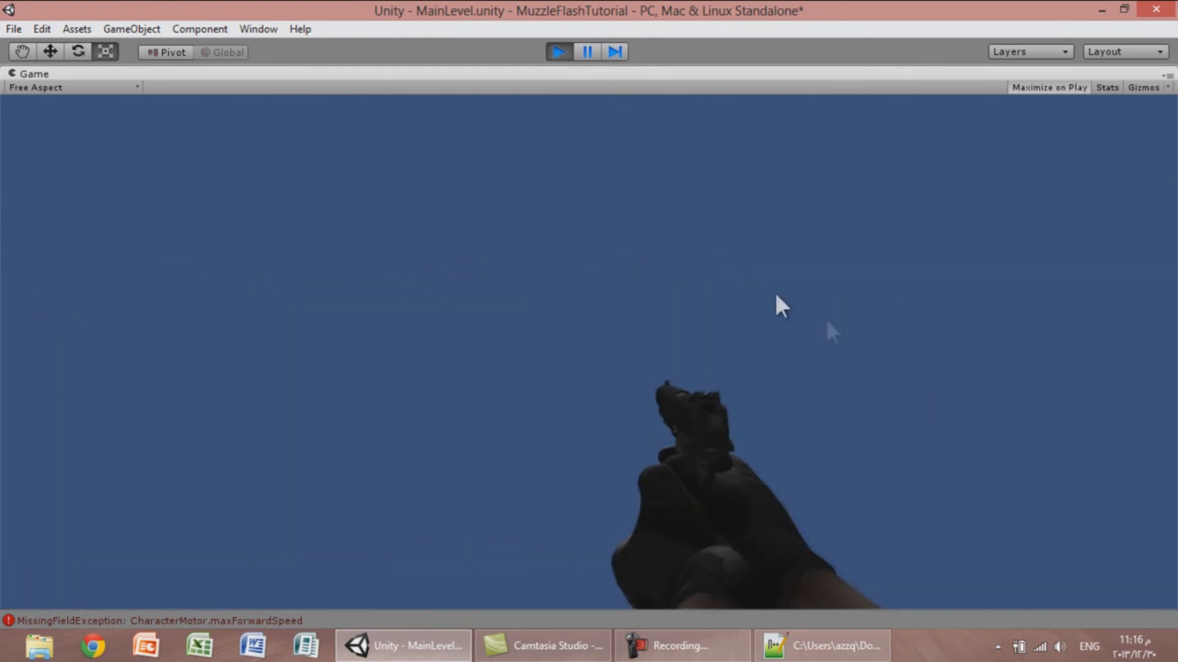
{"action": "left_click", "coordinate": [558, 52]}
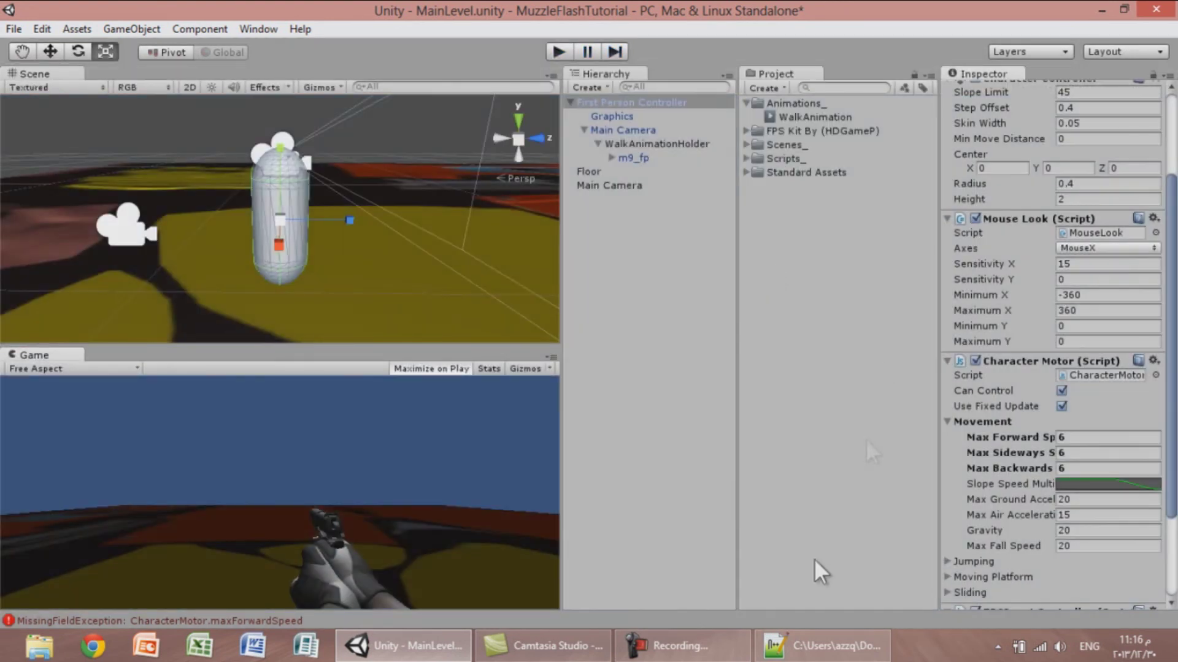